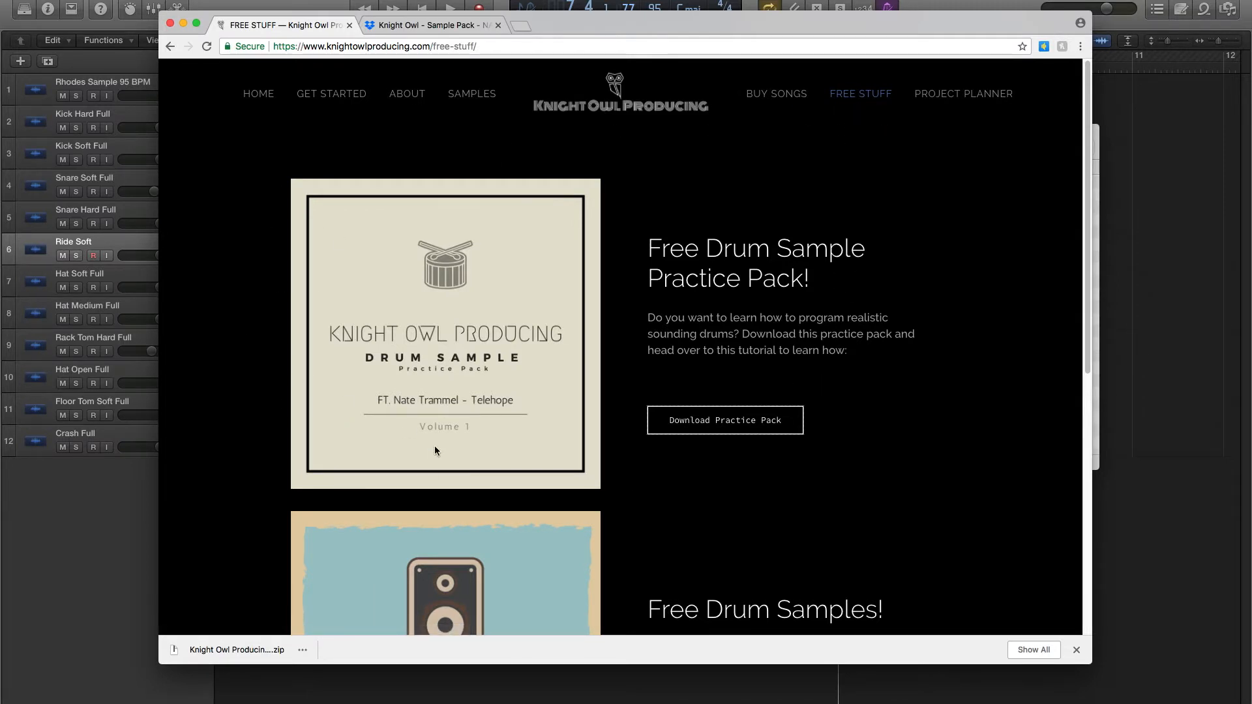
- Switch to the Dropbox page of the practice pack and look through the downloaded drum samples, starting with Crash 1 Full.wav
{"action": "left_click", "coordinate": [438, 28]}
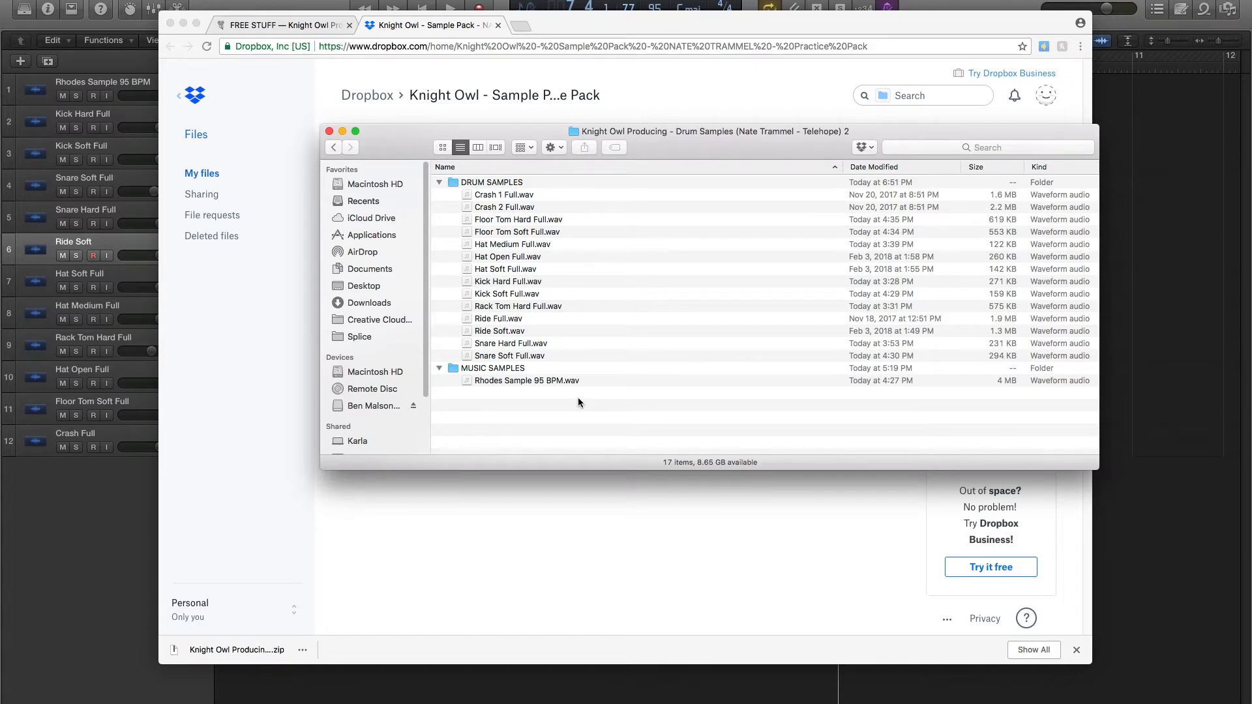
{"action": "left_click", "coordinate": [502, 197]}
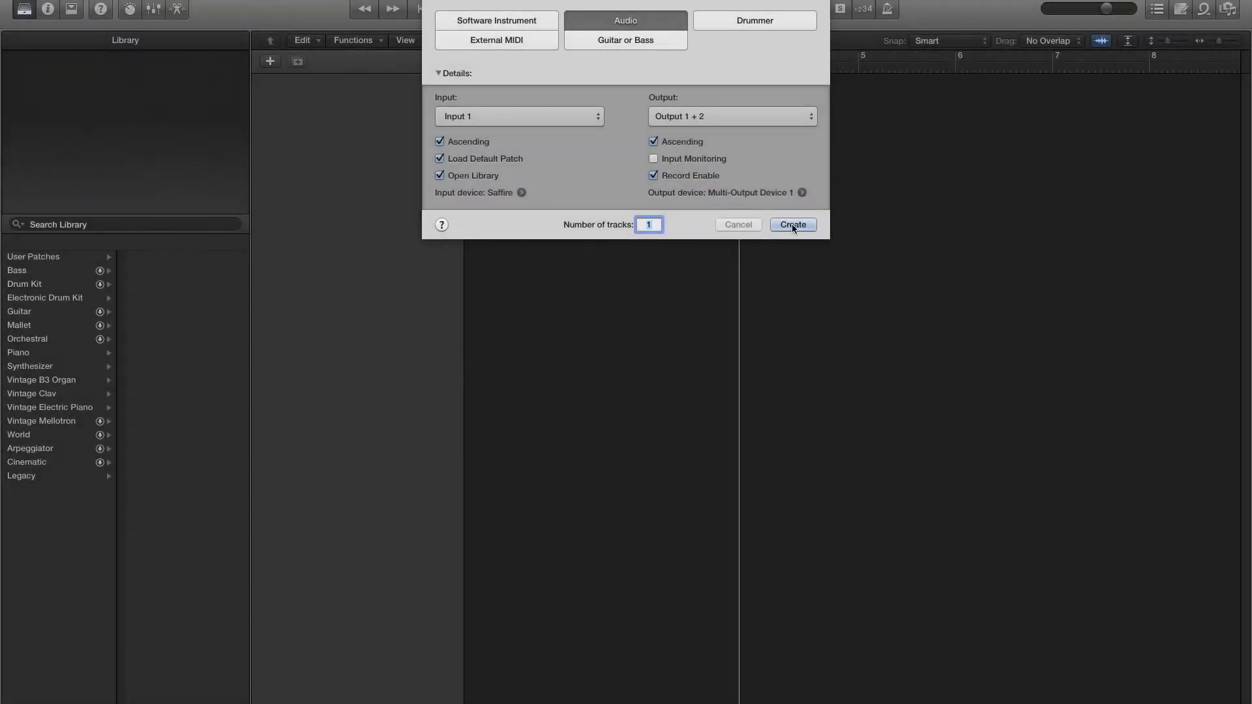
- Create one audio track in Logic Pro and hide the Library
{"action": "left_click", "coordinate": [792, 225]}
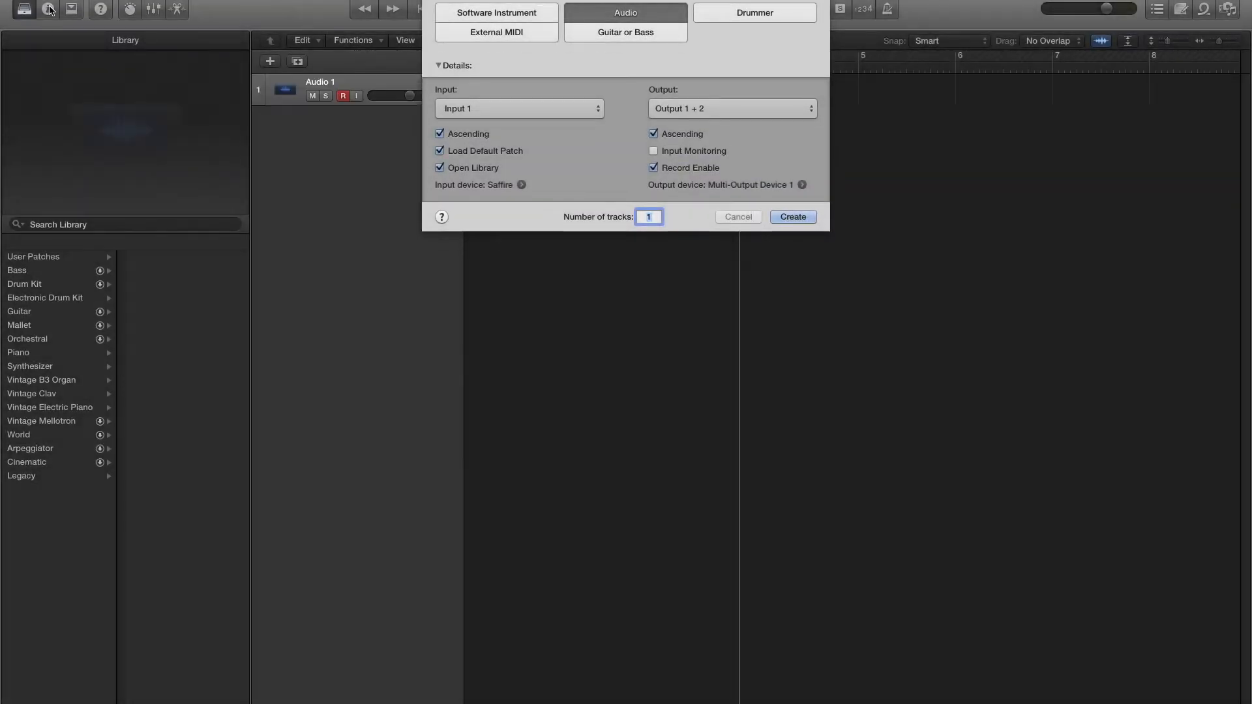
{"action": "left_click", "coordinate": [26, 12]}
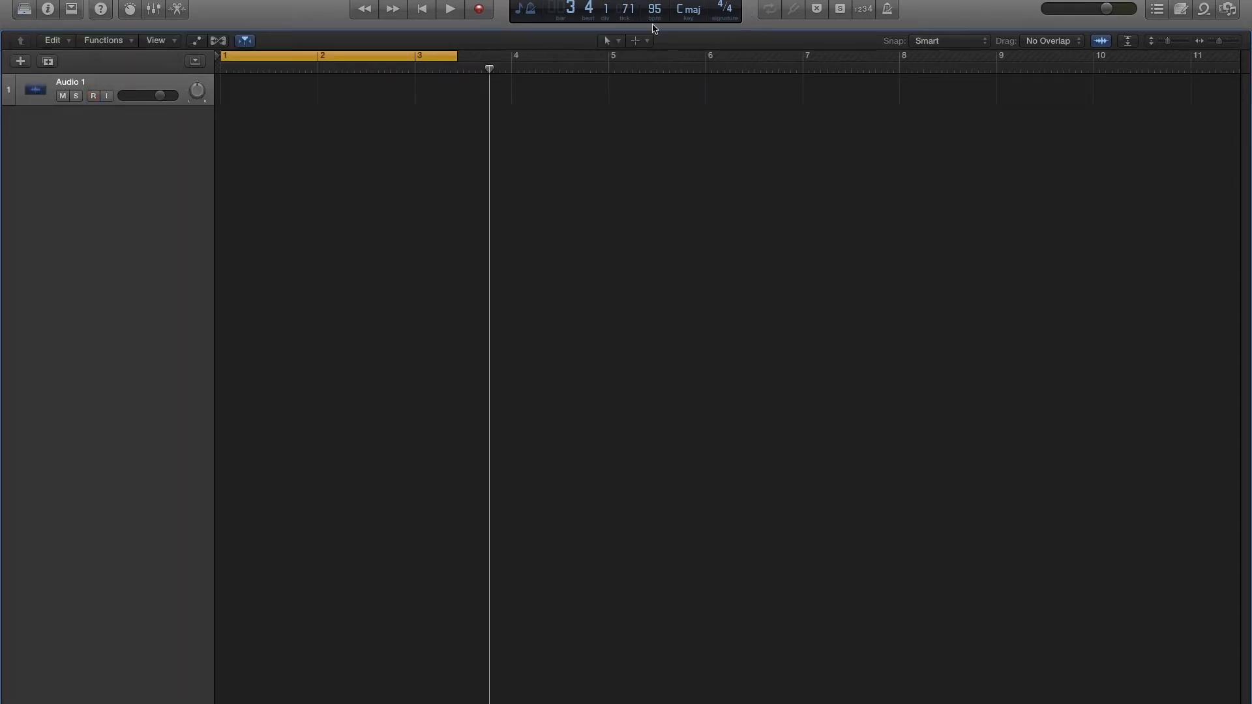
- Import Rhodes Sample 95 BPM.wav from Finder onto the audio track, starting at bar 2
{"action": "key", "text": "super+Tab"}
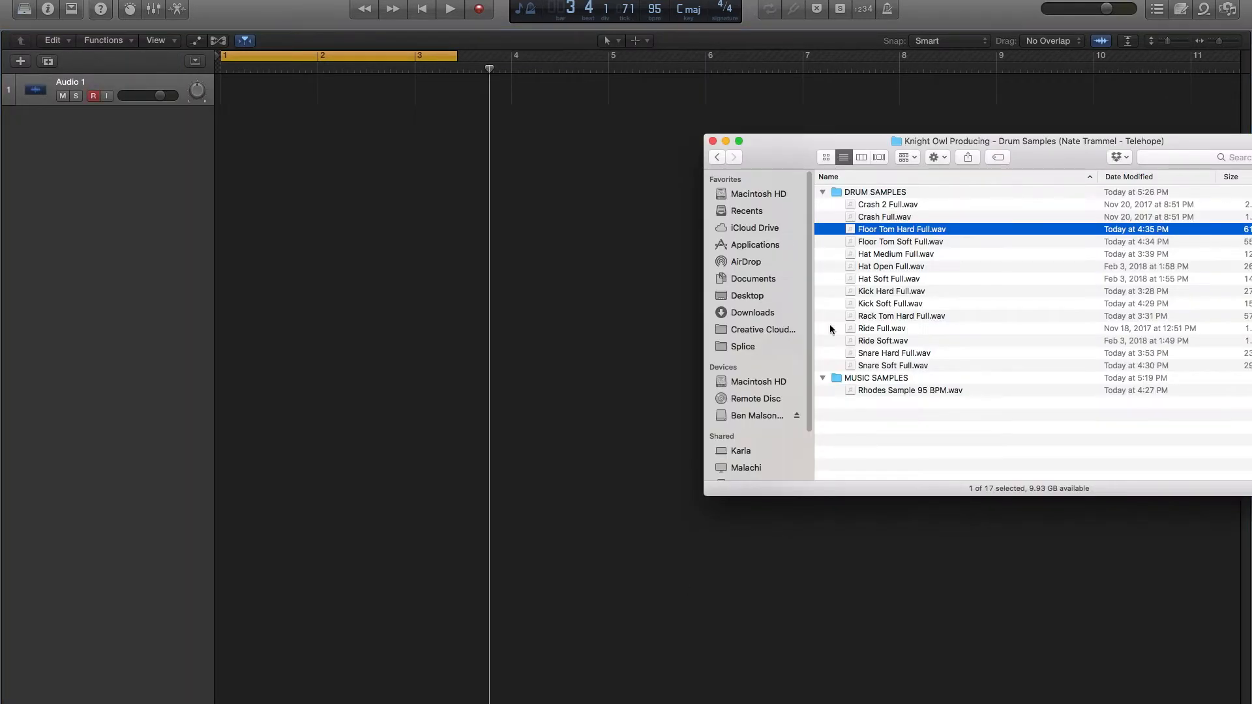
{"action": "left_click_drag", "start_coordinate": [891, 392], "coordinate": [321, 111]}
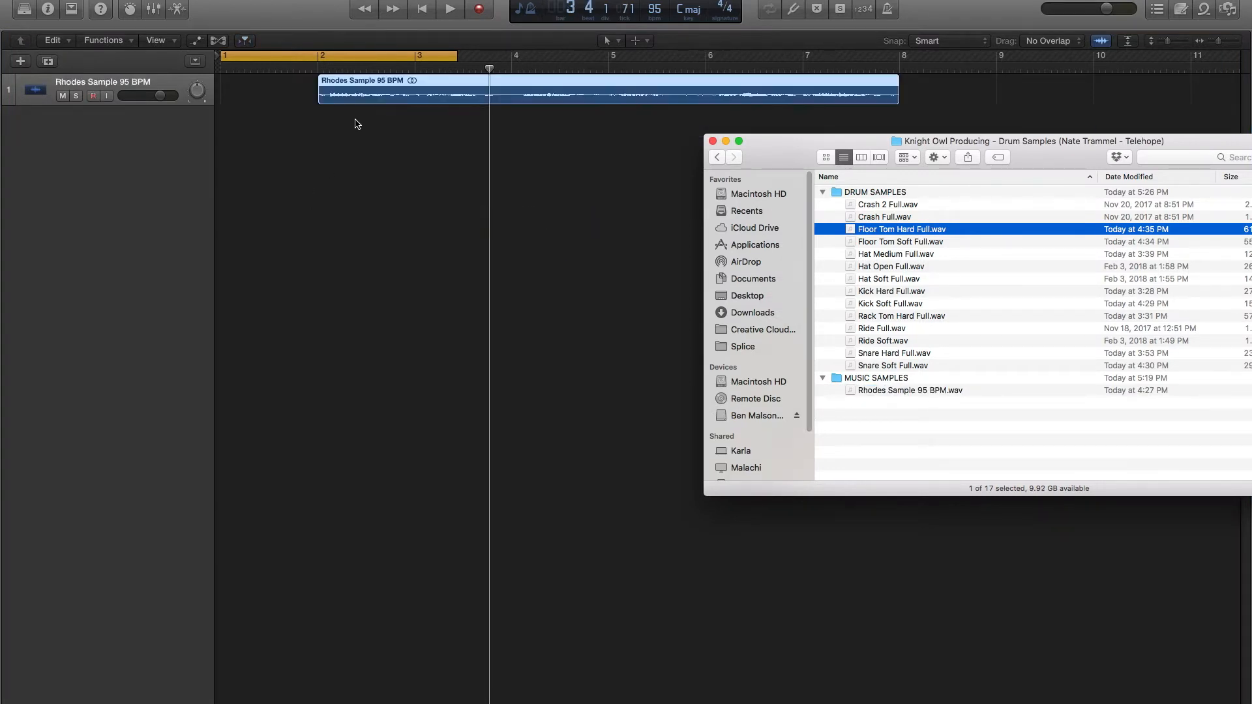
{"action": "left_click", "coordinate": [357, 123]}
- Set the cycle range from bar 2 to bar 8 around the Rhodes sample and audition it
{"action": "left_click_drag", "start_coordinate": [309, 56], "coordinate": [409, 54]}
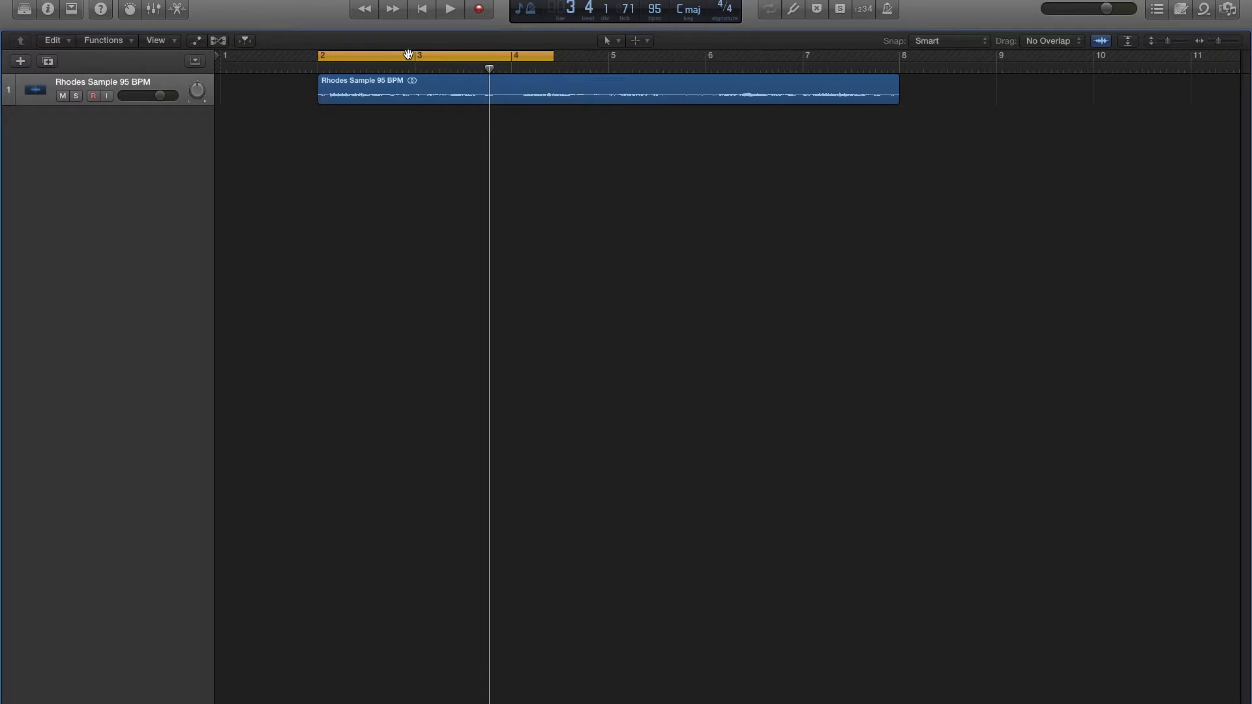
{"action": "key", "text": "space"}
{"action": "left_click_drag", "start_coordinate": [553, 56], "coordinate": [899, 56]}
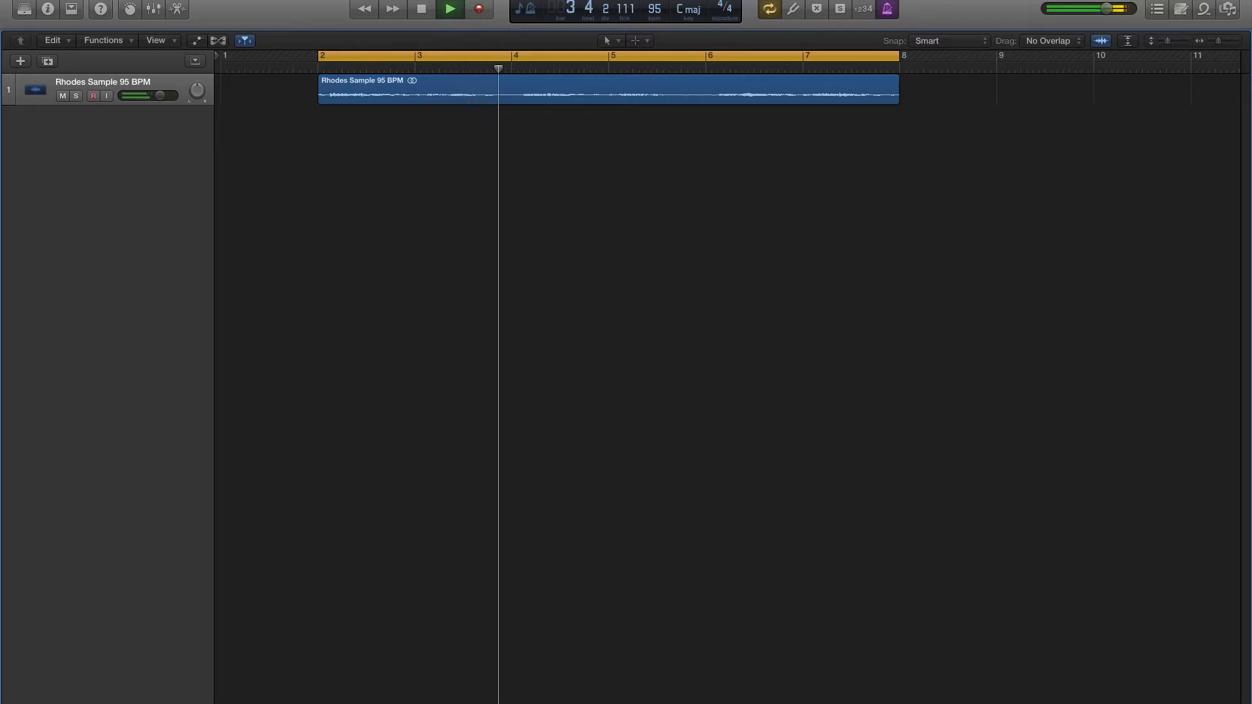
{"action": "key", "text": "space"}
- Import Kick Hard Full.wav onto a new track below the Rhodes, placing one hit at bar 2 and one at bar 3
{"action": "key", "text": "super+Tab"}
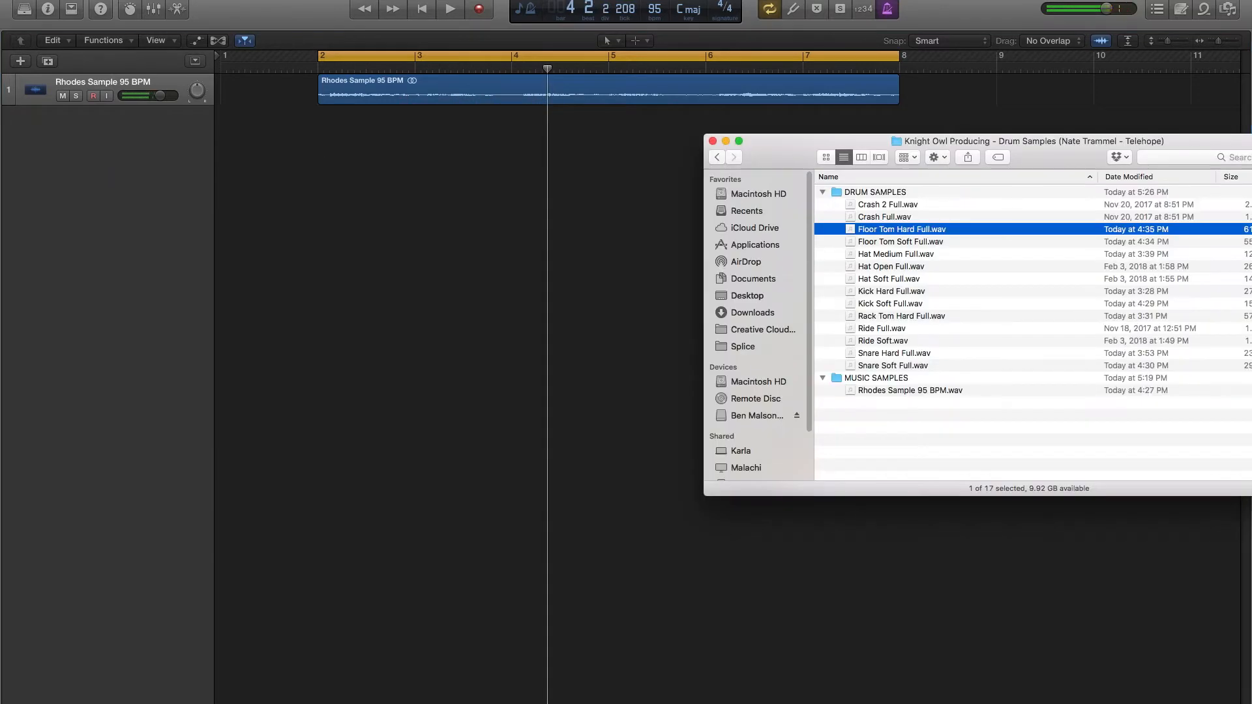
{"action": "left_click", "coordinate": [888, 305]}
{"action": "key", "text": "Up"}
{"action": "left_click_drag", "start_coordinate": [885, 296], "coordinate": [335, 128]}
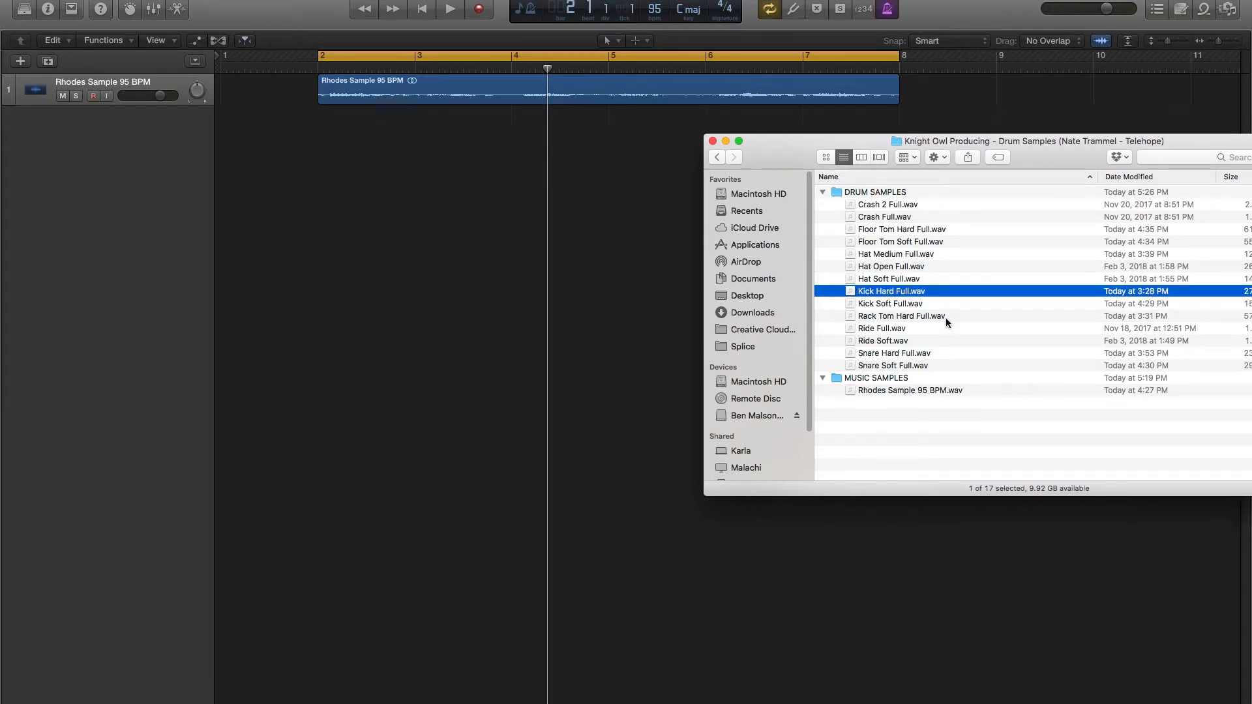
{"action": "left_click_drag", "start_coordinate": [891, 298], "coordinate": [420, 131]}
{"action": "left_click", "coordinate": [375, 126]}
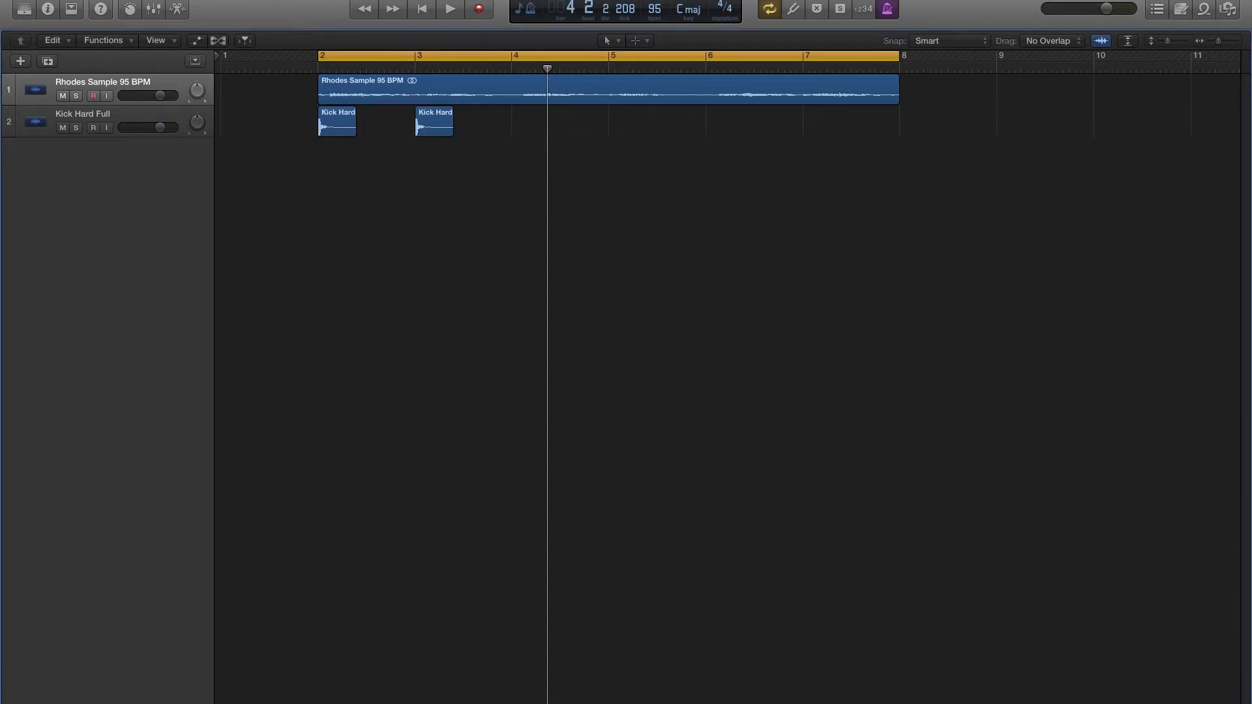
- Import Kick Soft Full.wav onto its own track below the hard kick, at bar 3
{"action": "key", "text": "super+Tab"}
{"action": "left_click_drag", "start_coordinate": [888, 305], "coordinate": [411, 159]}
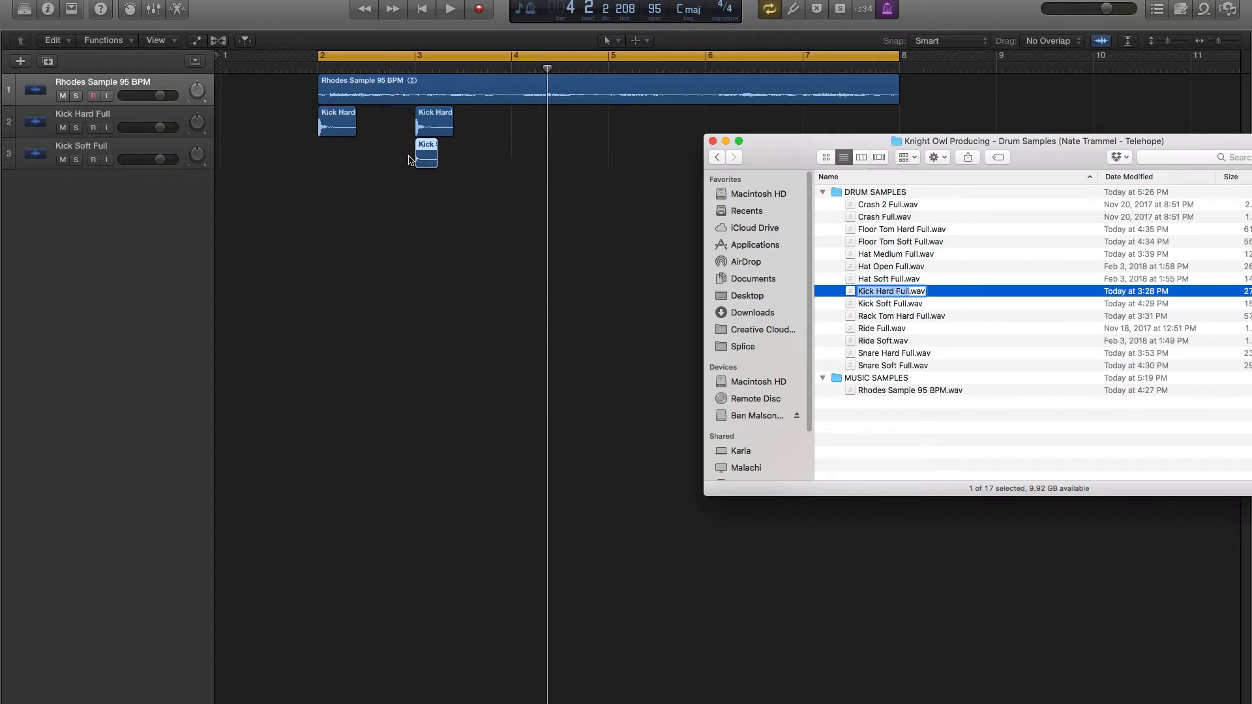
{"action": "left_click", "coordinate": [396, 207]}
- Move the second hard kick to beat 3 of bar 2 and the soft kick a sixteenth before it
{"action": "key", "text": "space"}
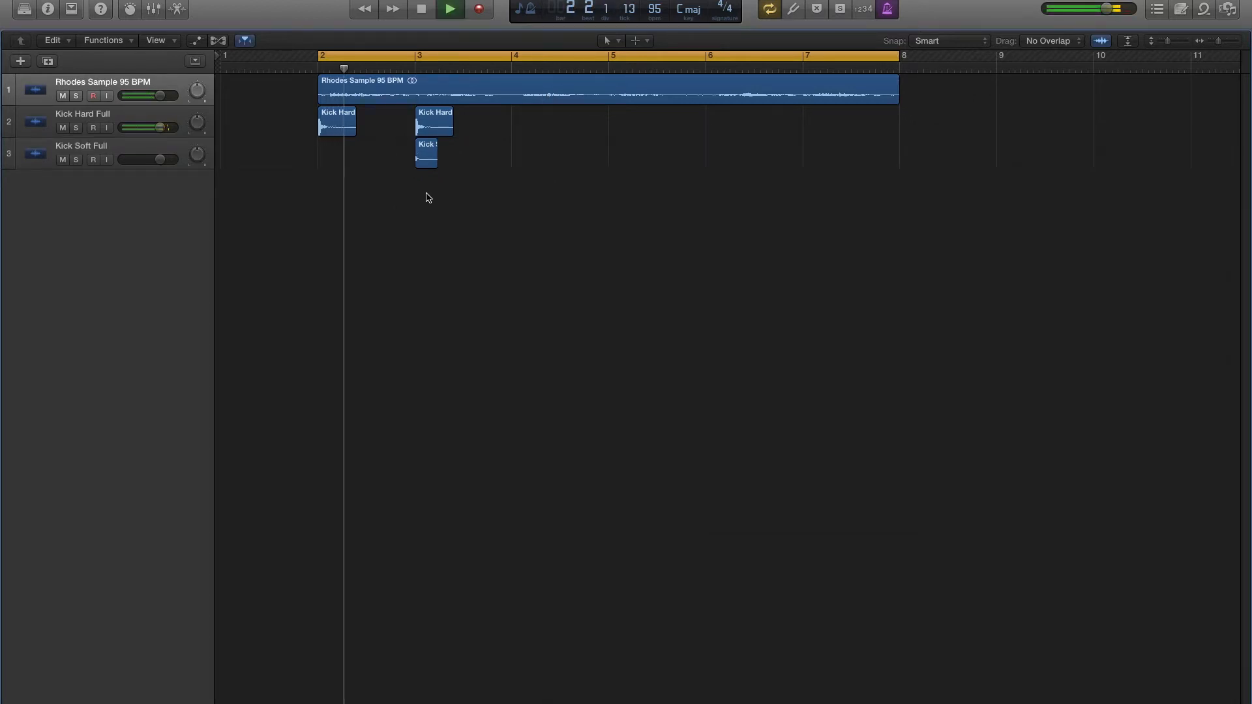
{"action": "key", "text": "super+Right"}
{"action": "left_click_drag", "start_coordinate": [480, 133], "coordinate": [405, 133]}
{"action": "left_click_drag", "start_coordinate": [471, 158], "coordinate": [386, 158]}
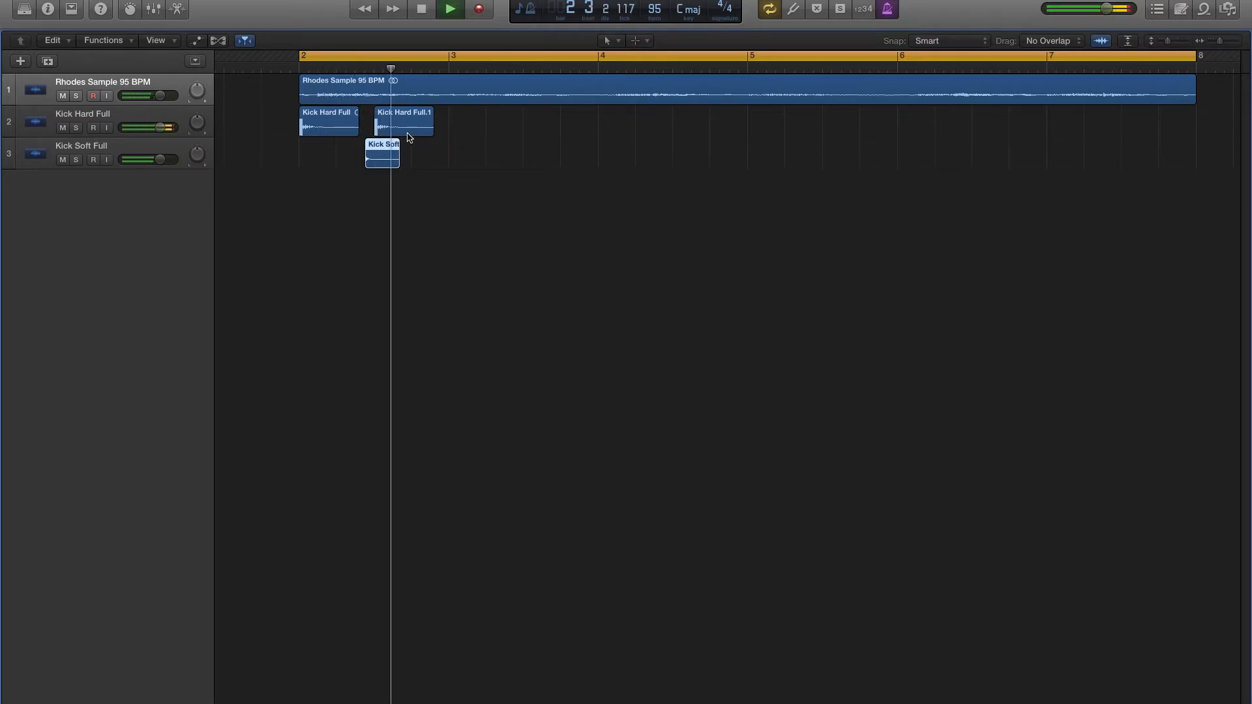
- Try moving the second hard kick slightly later, and try a copy a sixteenth after it, auditioning and undoing each
{"action": "left_click_drag", "start_coordinate": [393, 128], "coordinate": [412, 127]}
{"action": "key", "text": "space"}
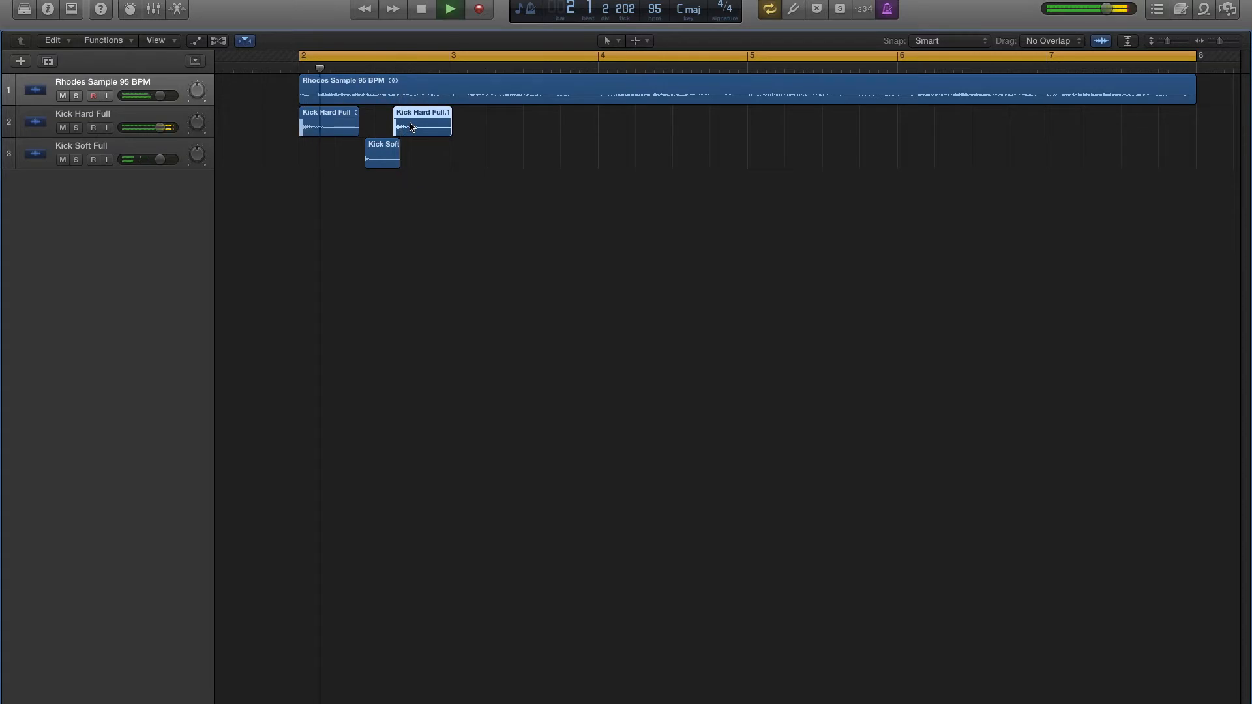
{"action": "key", "text": "space"}
{"action": "key", "text": "super+z"}
{"action": "left_click_drag", "start_coordinate": [407, 127], "coordinate": [416, 128]}
{"action": "key", "text": "space"}
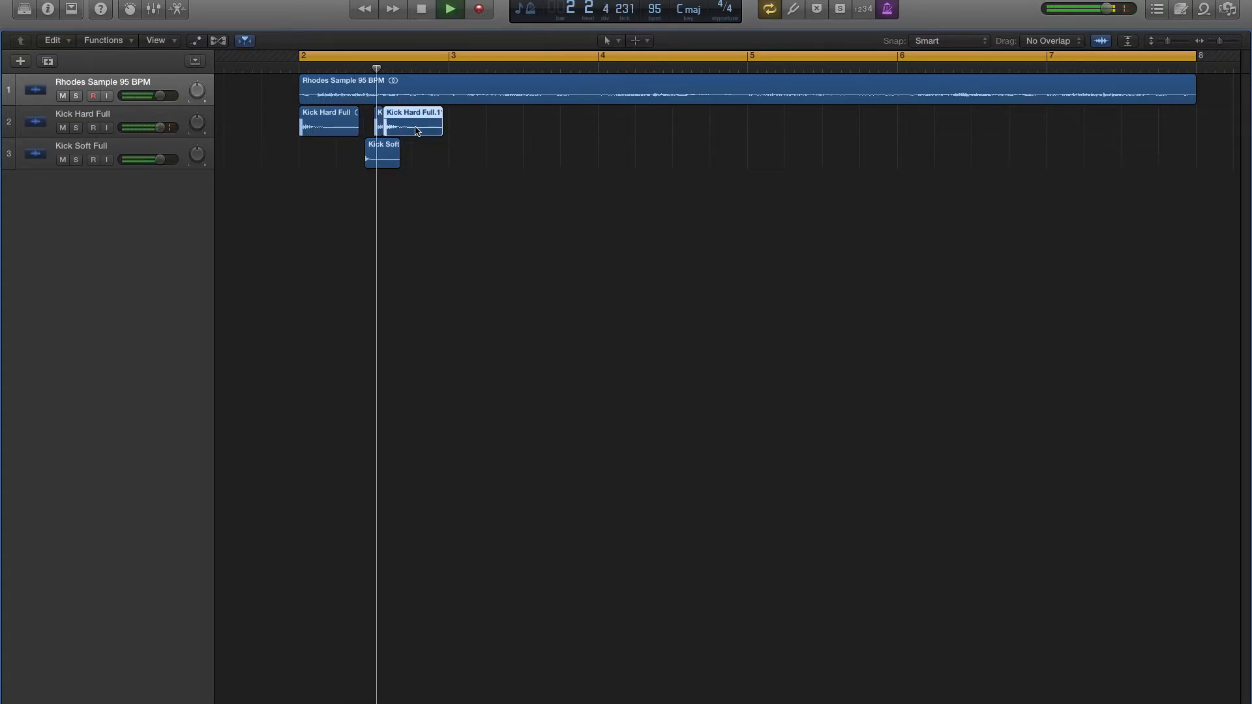
{"action": "key", "text": "space"}
{"action": "key", "text": "super+z"}
- Copy the second hard kick to an eighth note after beat 3 of bar 2 and audition it
{"action": "left_click_drag", "start_coordinate": [407, 128], "coordinate": [416, 129]}
{"action": "key", "text": "space"}
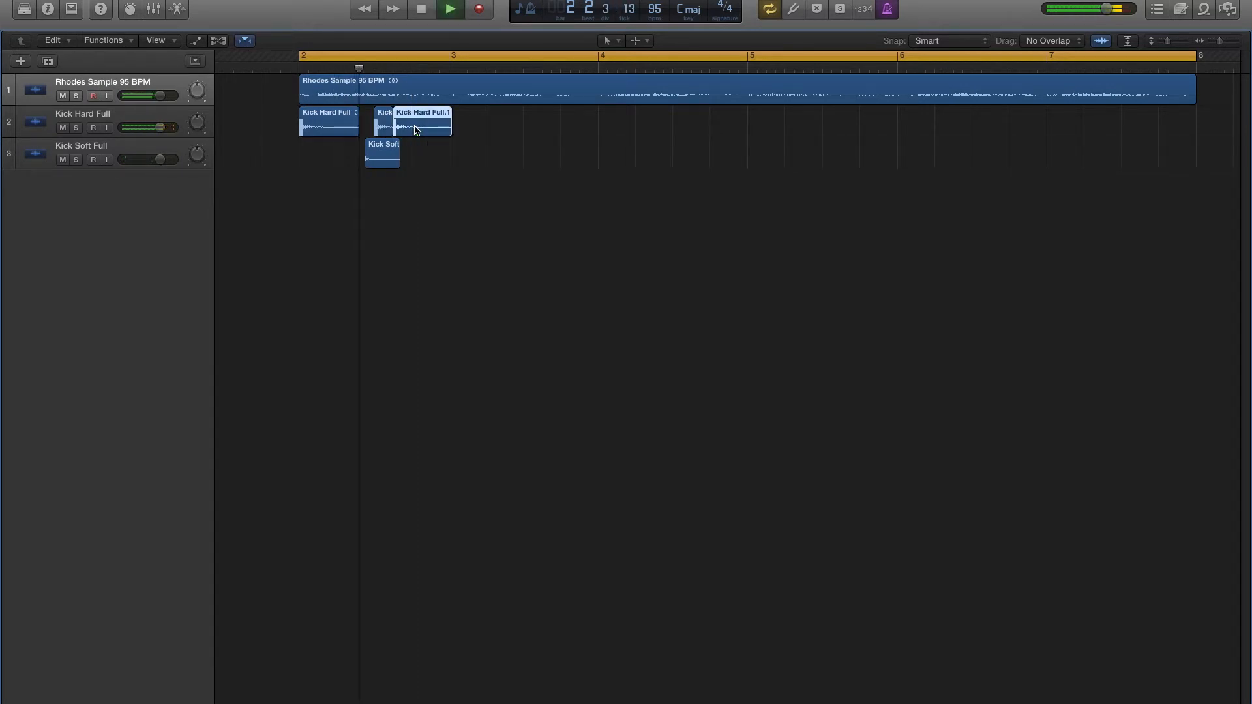
{"action": "key", "text": "space"}
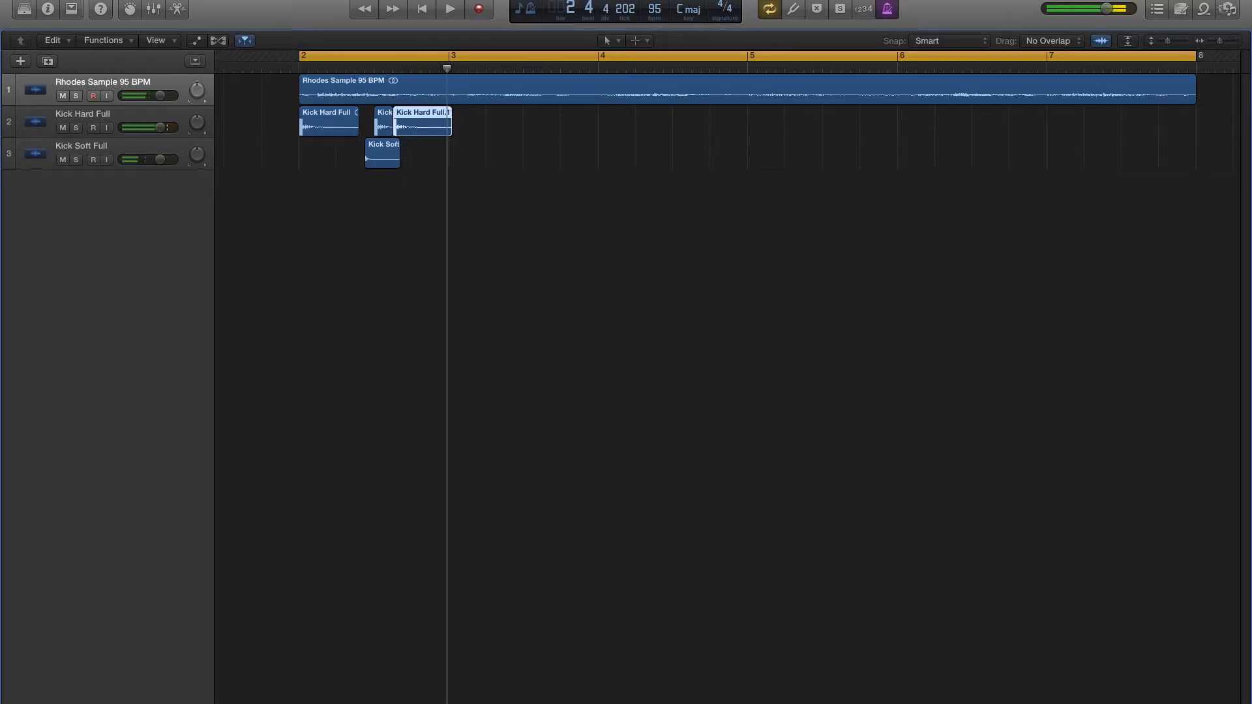
- Import Snare Hard Full.wav onto a new track with hits on beats 2 and 4 of bar 2, and audition the groove
{"action": "key", "text": "super+Tab"}
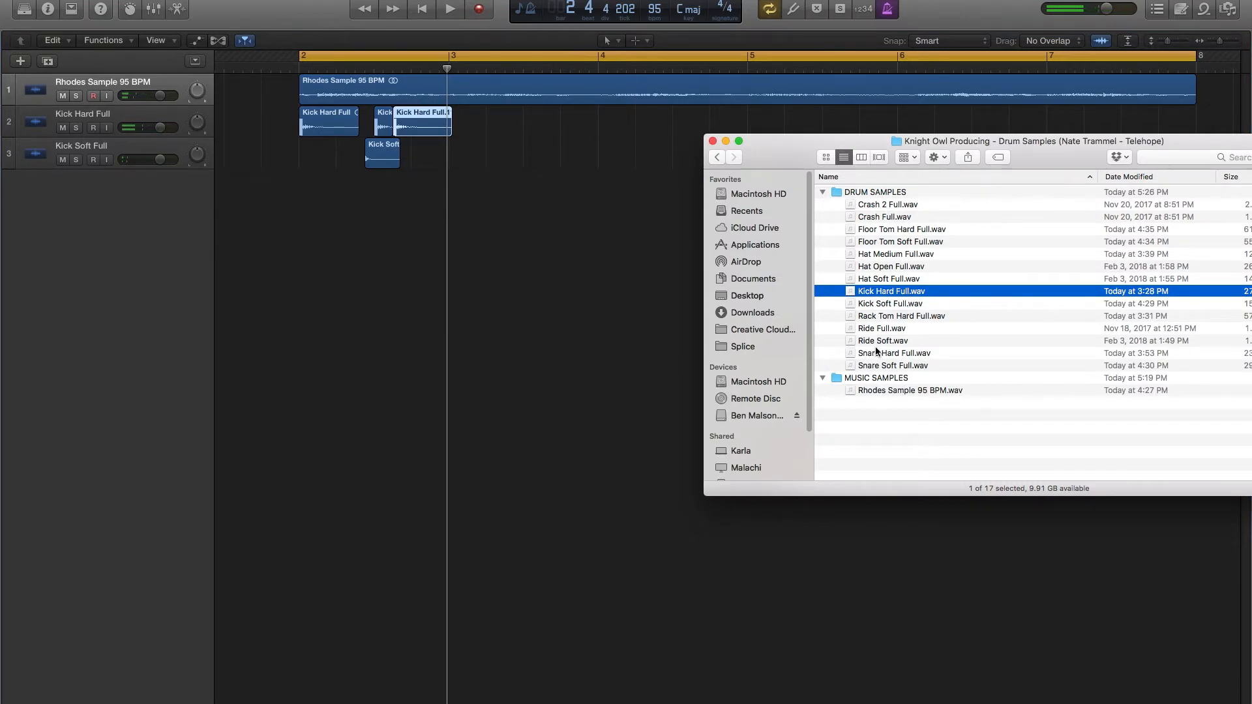
{"action": "left_click_drag", "start_coordinate": [888, 354], "coordinate": [443, 190]}
{"action": "key", "text": "space"}
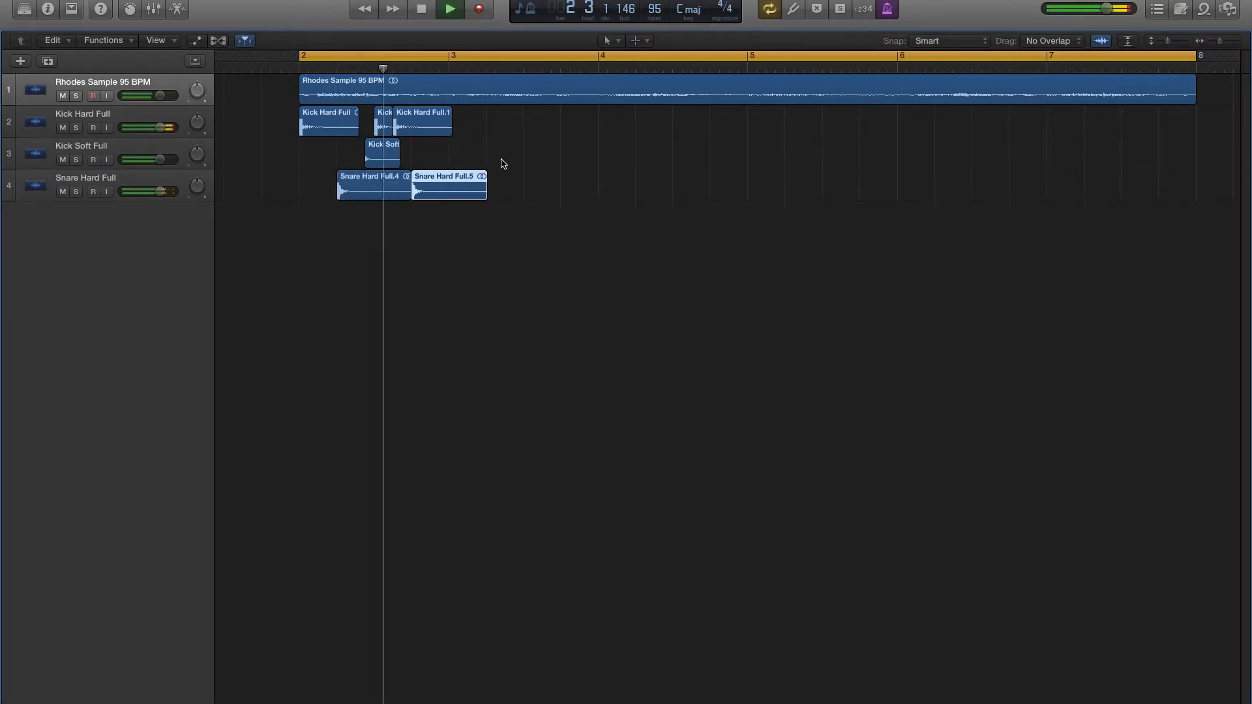
{"action": "key", "text": "space"}
- Copy the last hard kick to a sixteenth after beat 4 of bar 2 and audition the pattern
{"action": "left_click_drag", "start_coordinate": [425, 127], "coordinate": [453, 126]}
{"action": "key", "text": "space"}
{"action": "key", "text": "space"}
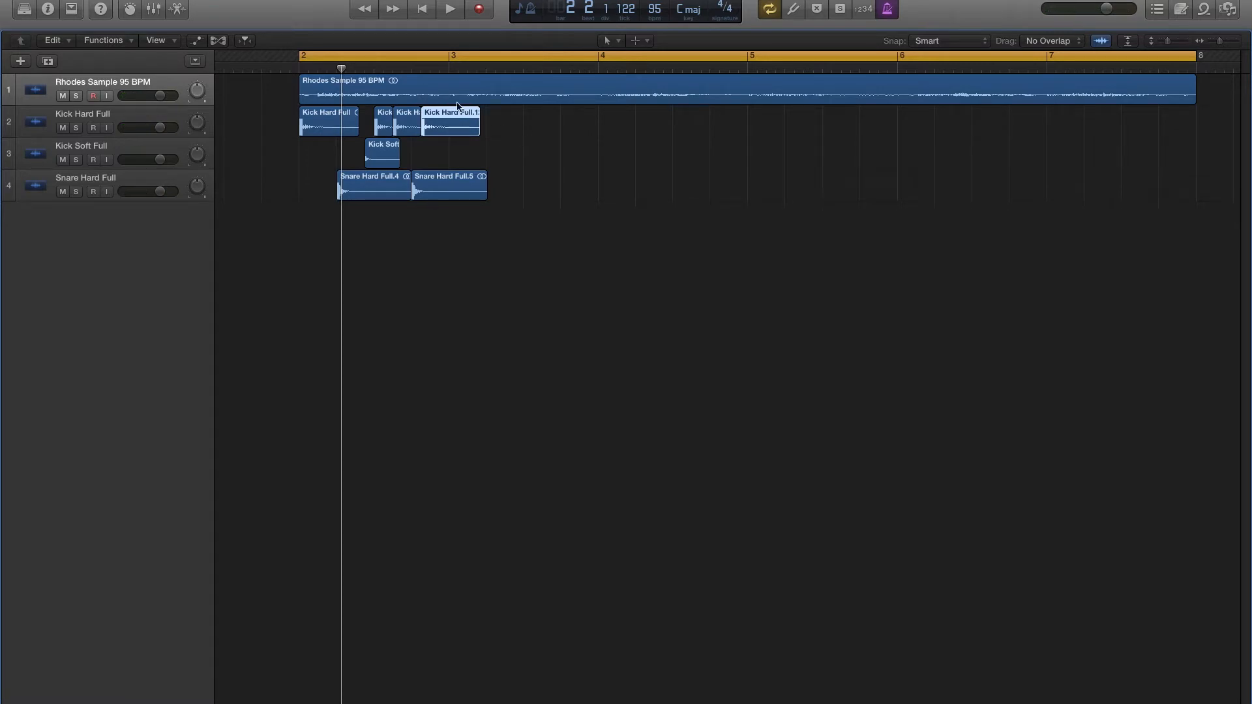
{"action": "key", "text": "space"}
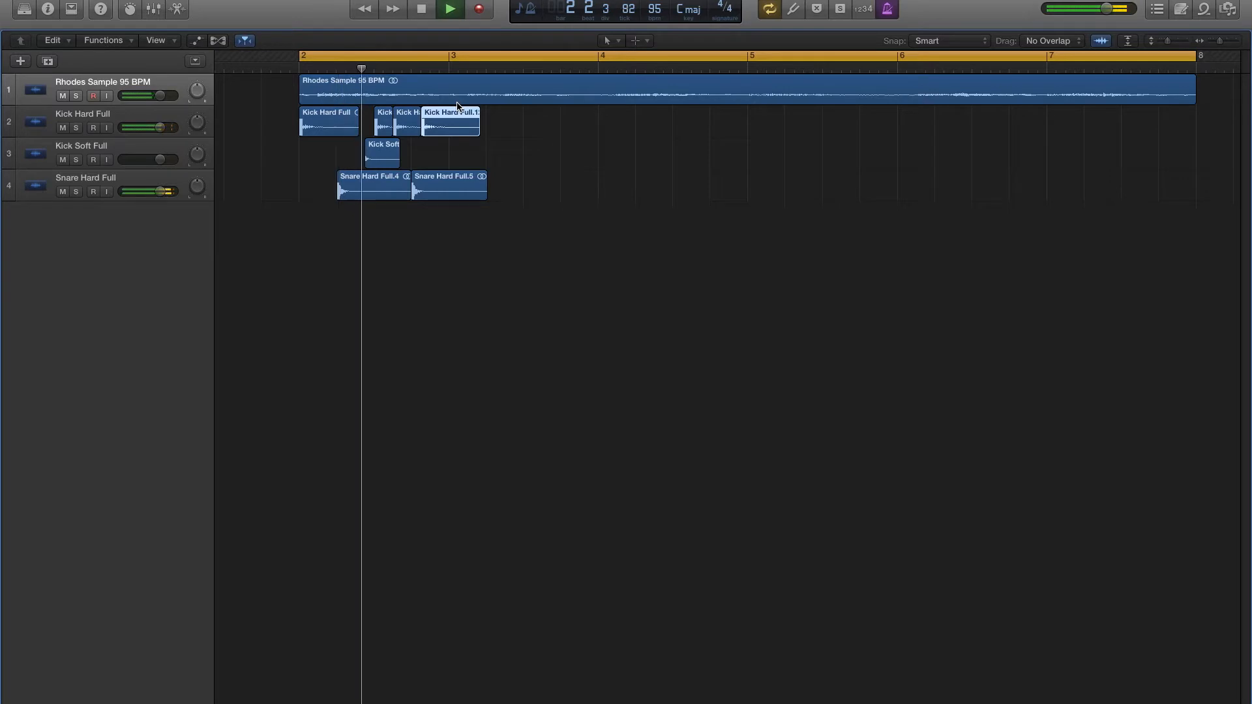
{"action": "key", "text": "space"}
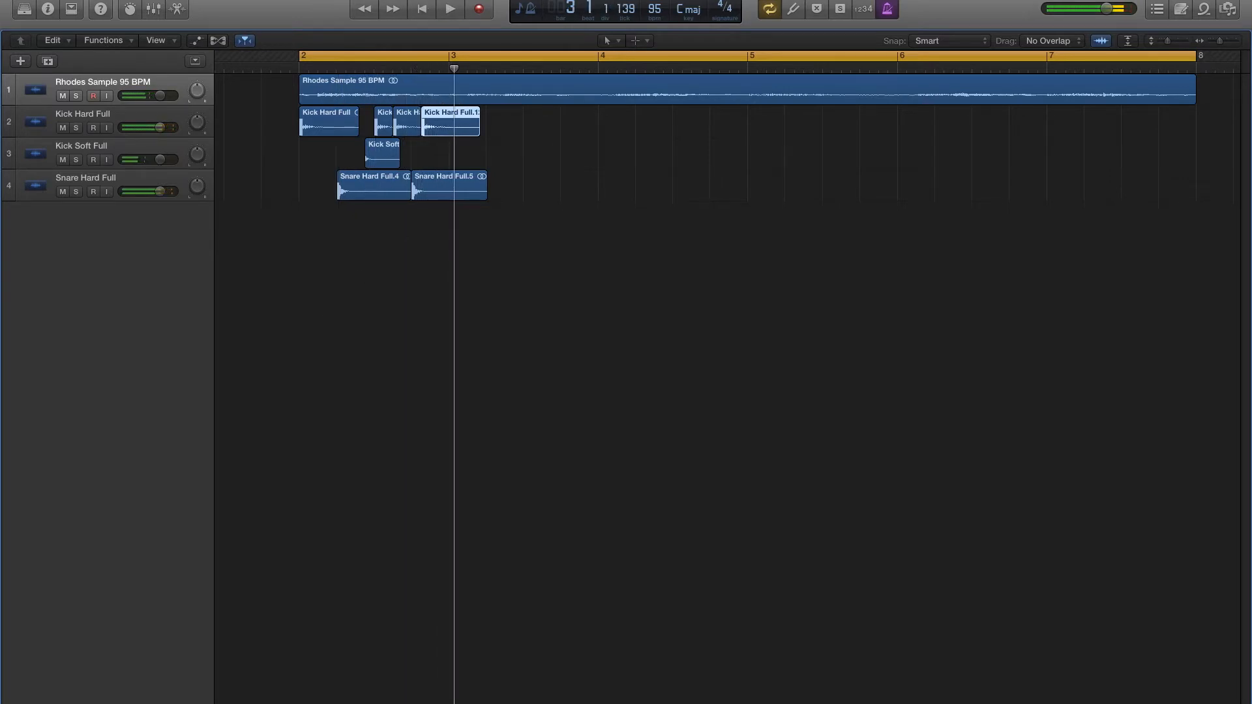
- Import Ride Soft.wav onto a new track at bar 2 and audition it with the drums
{"action": "key", "text": "super+Tab"}
{"action": "left_click", "coordinate": [942, 253]}
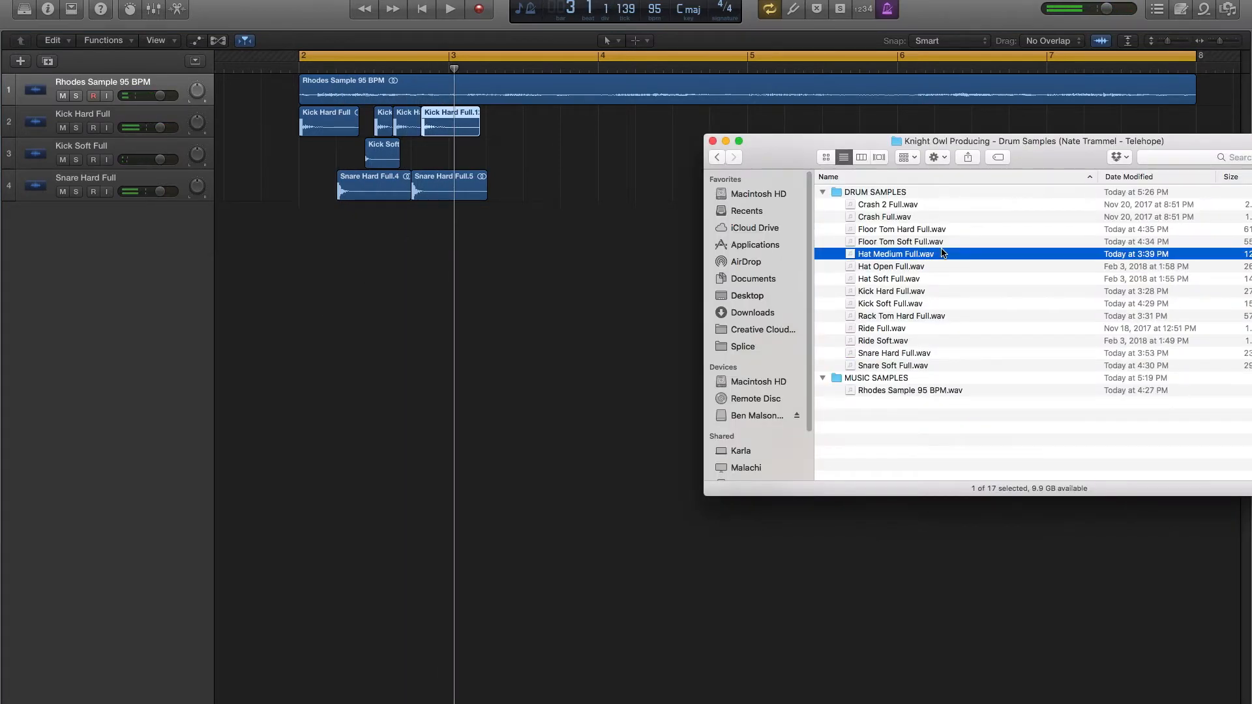
{"action": "key", "text": "r"}
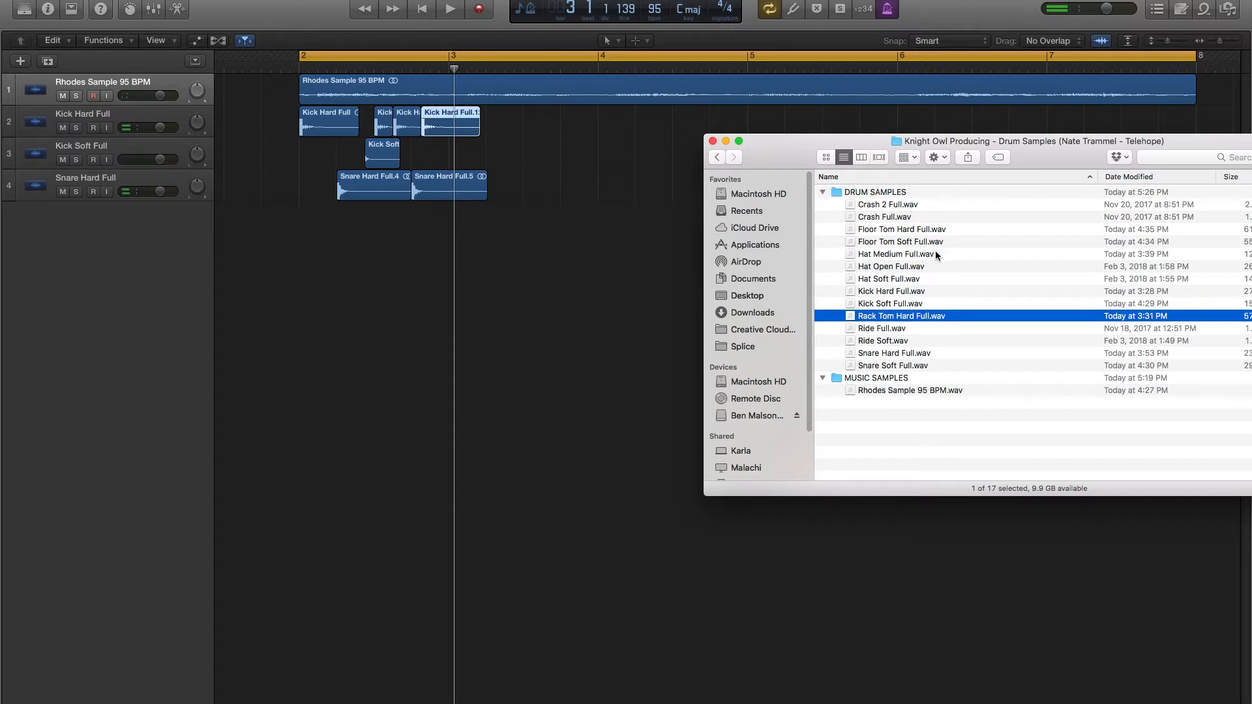
{"action": "left_click", "coordinate": [904, 324]}
{"action": "left_click_drag", "start_coordinate": [875, 346], "coordinate": [306, 223]}
{"action": "left_click", "coordinate": [301, 195]}
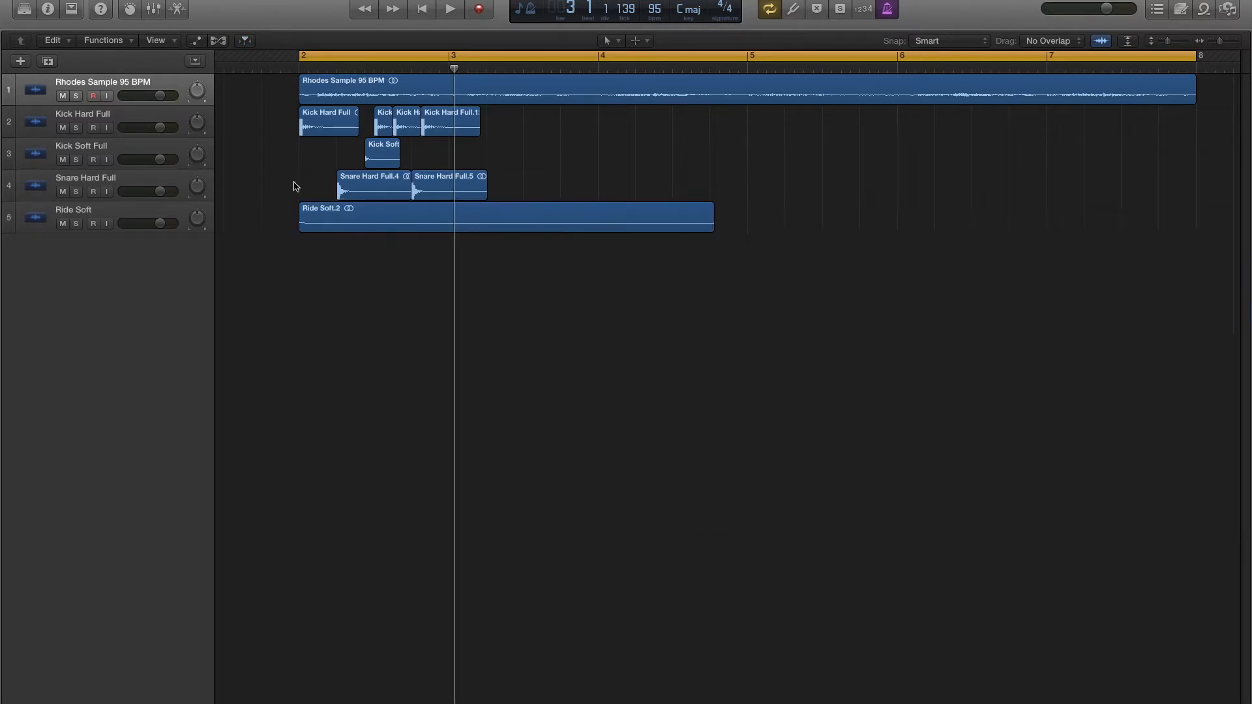
{"action": "key", "text": "space"}
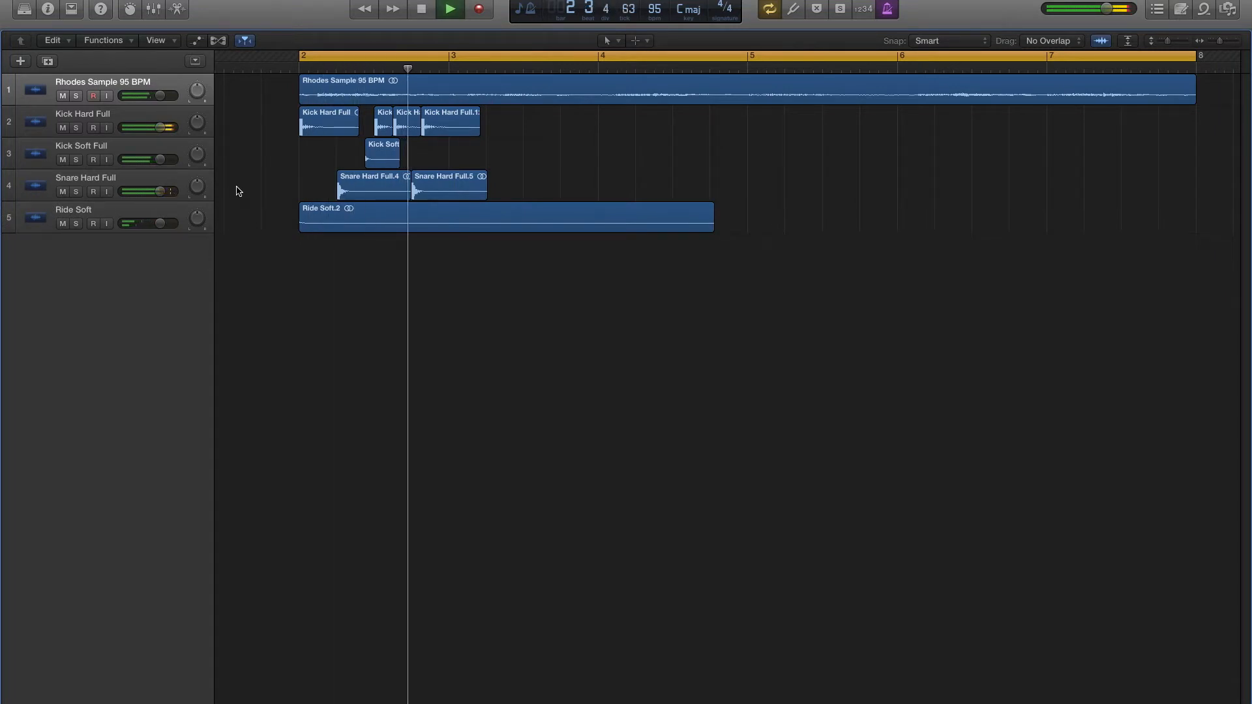
{"action": "key", "text": "space"}
- Import Hat Soft Full.wav at bar 2 and Hat Medium Full.wav on beat 2, each on its own new track
{"action": "left_click", "coordinate": [259, 702]}
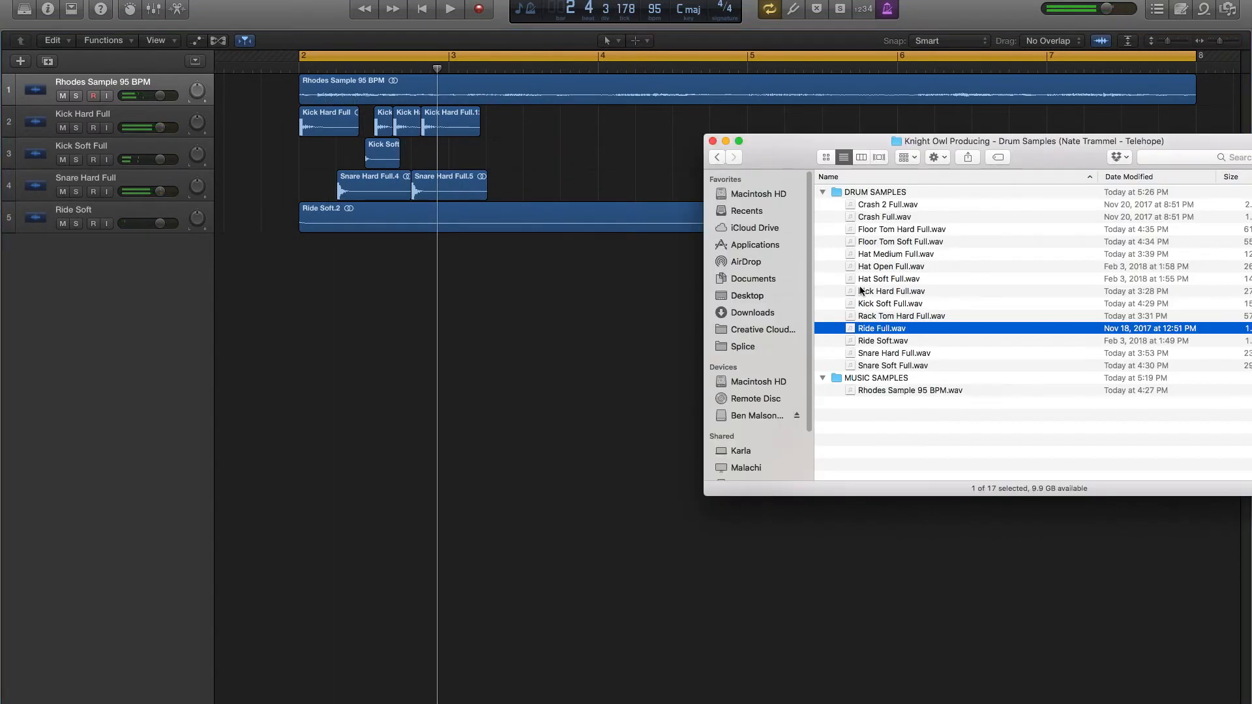
{"action": "left_click", "coordinate": [937, 255]}
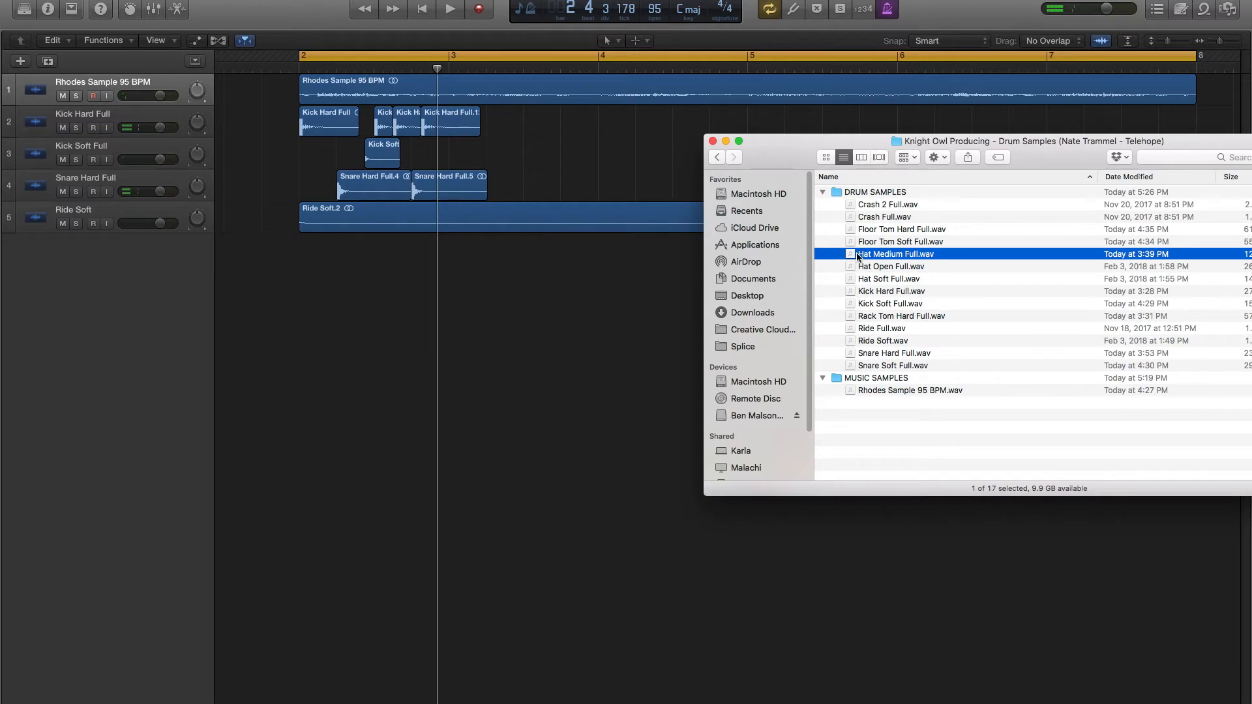
{"action": "left_click_drag", "start_coordinate": [883, 278], "coordinate": [317, 256]}
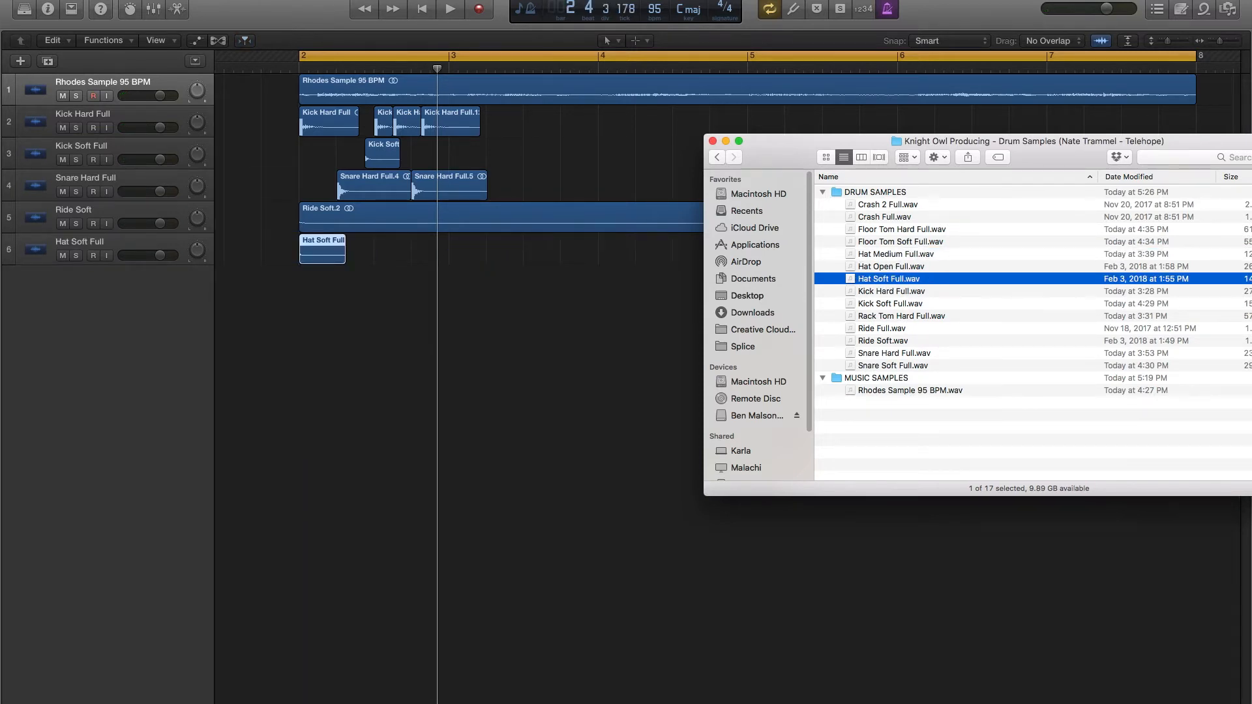
{"action": "left_click_drag", "start_coordinate": [894, 256], "coordinate": [397, 279]}
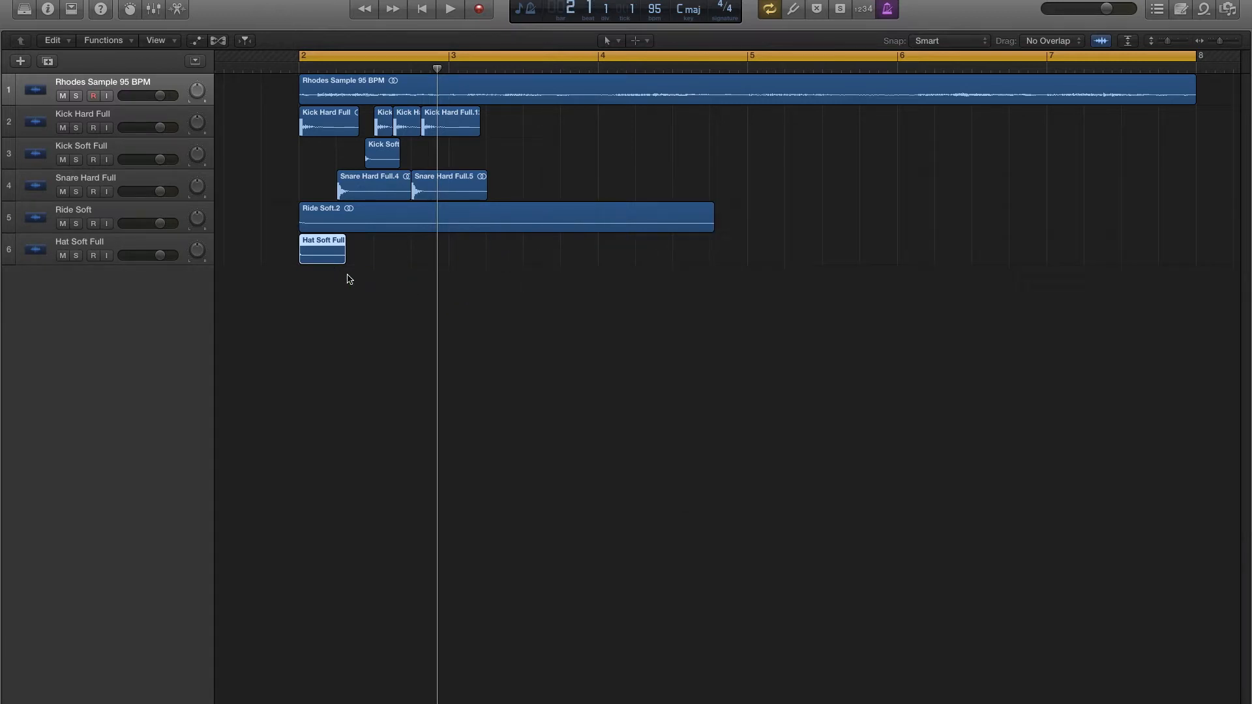
- Copy the soft hat to beat 3 and the medium hat to beat 4 of bar 2, and audition the groove
{"action": "left_click_drag", "start_coordinate": [317, 283], "coordinate": [399, 257]}
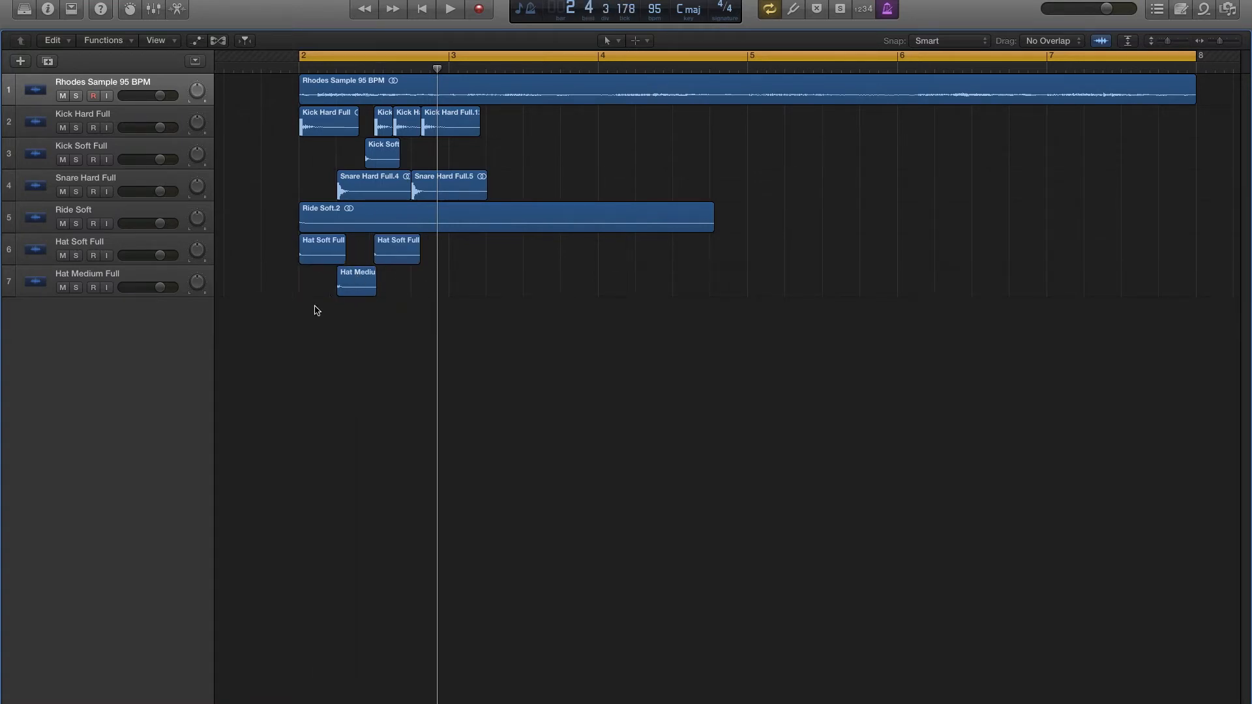
{"action": "left_click_drag", "start_coordinate": [355, 285], "coordinate": [431, 285]}
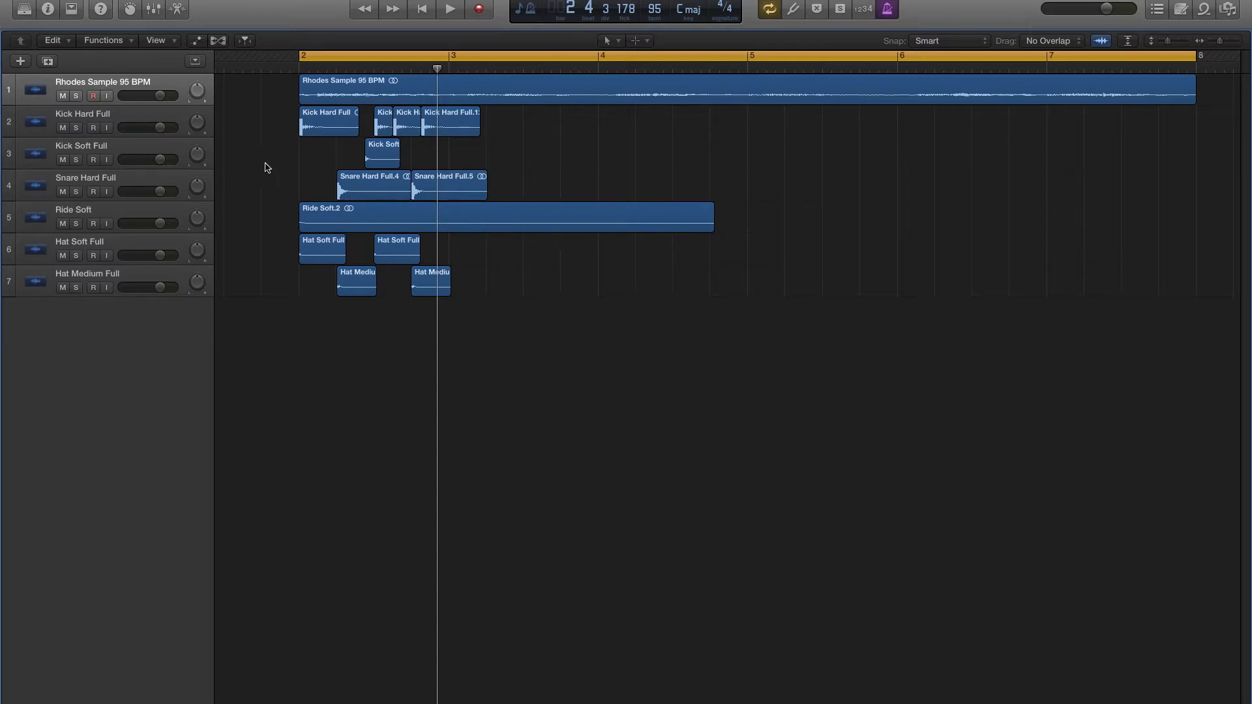
{"action": "key", "text": "space"}
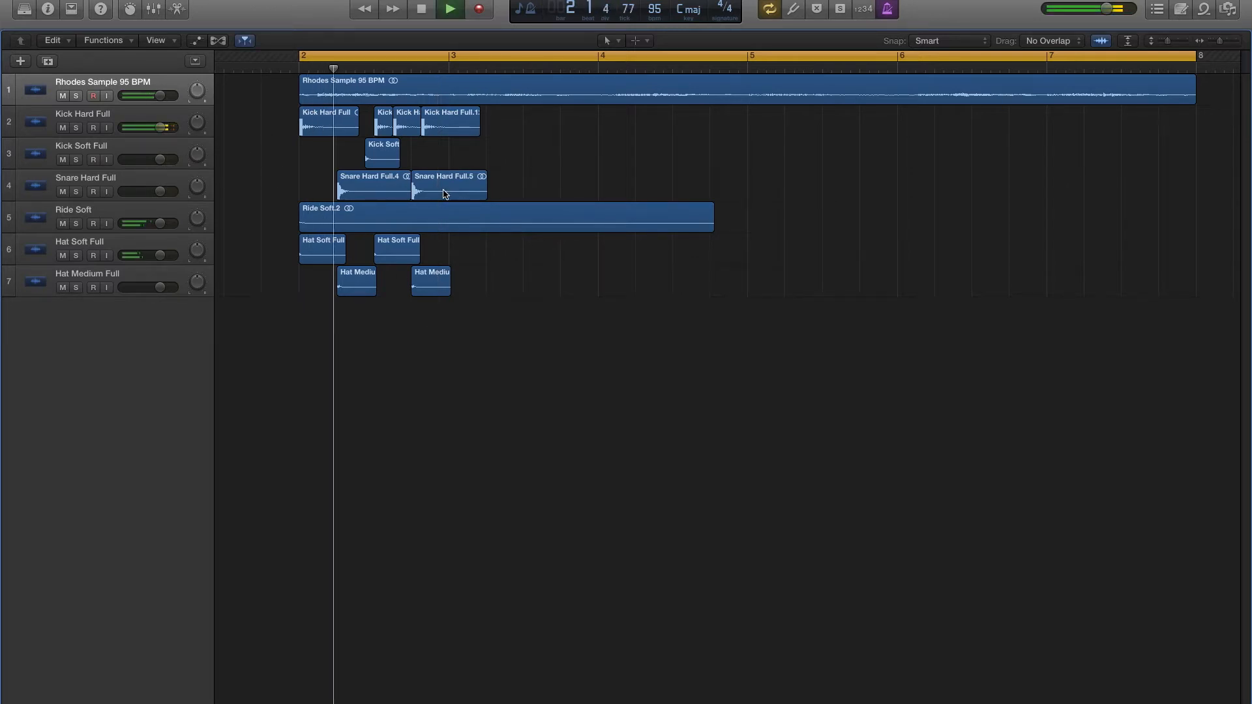
{"action": "key", "text": "space"}
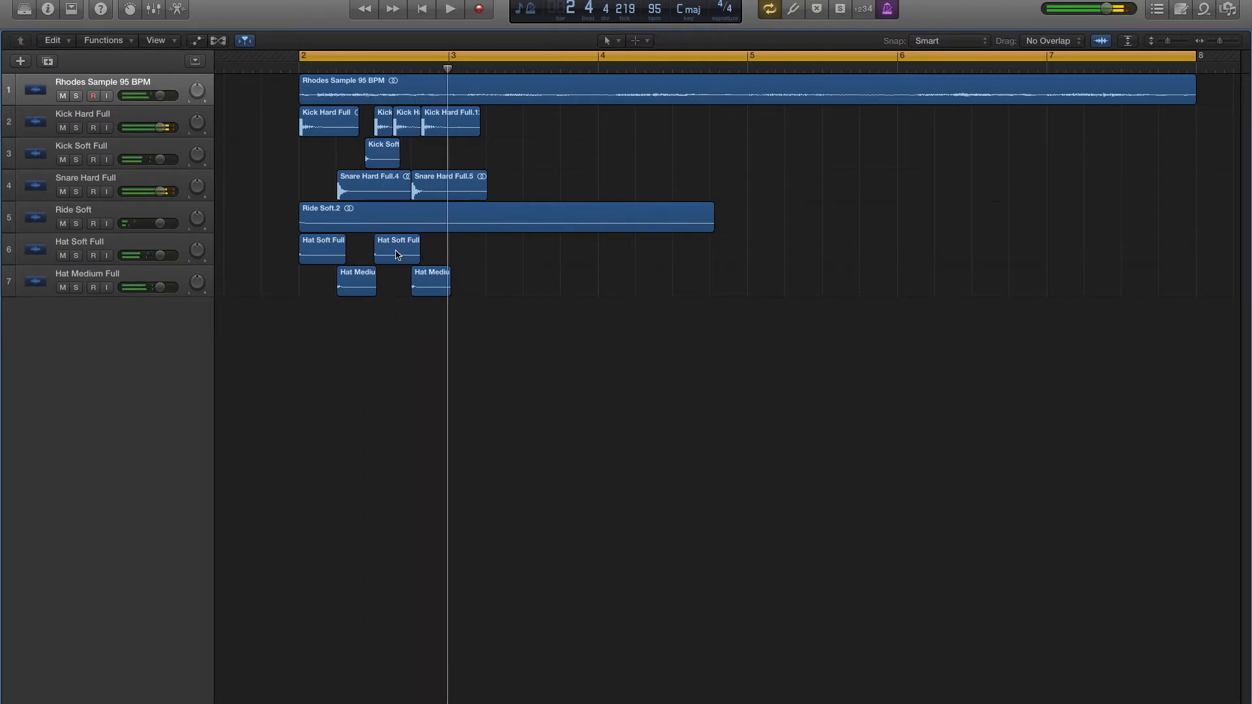
- Copy the soft and medium hat pattern from bar 2 into bar 3 on beats 1 to 4, and audition the groove
{"action": "left_click_drag", "start_coordinate": [279, 250], "coordinate": [459, 270]}
{"action": "left_click_drag", "start_coordinate": [320, 258], "coordinate": [470, 258]}
{"action": "left_click_drag", "start_coordinate": [268, 124], "coordinate": [380, 152]}
{"action": "left_click", "coordinate": [527, 155]}
{"action": "key", "text": "space"}
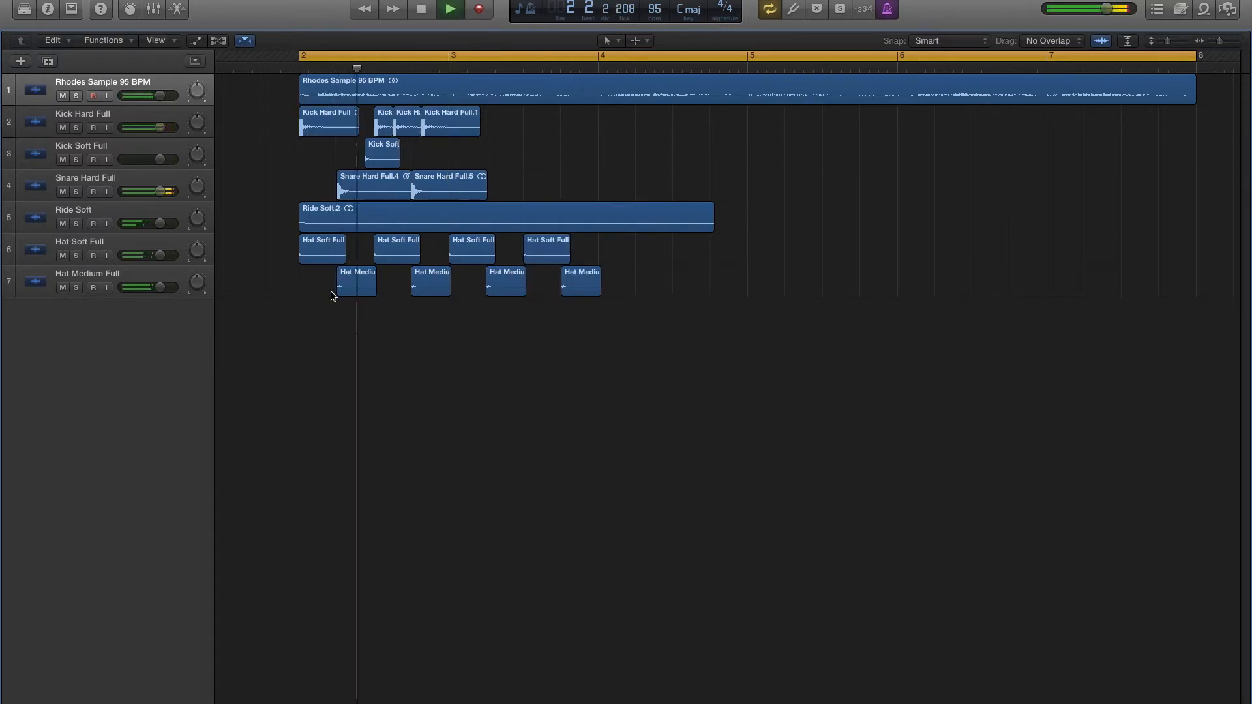
{"action": "key", "text": "space"}
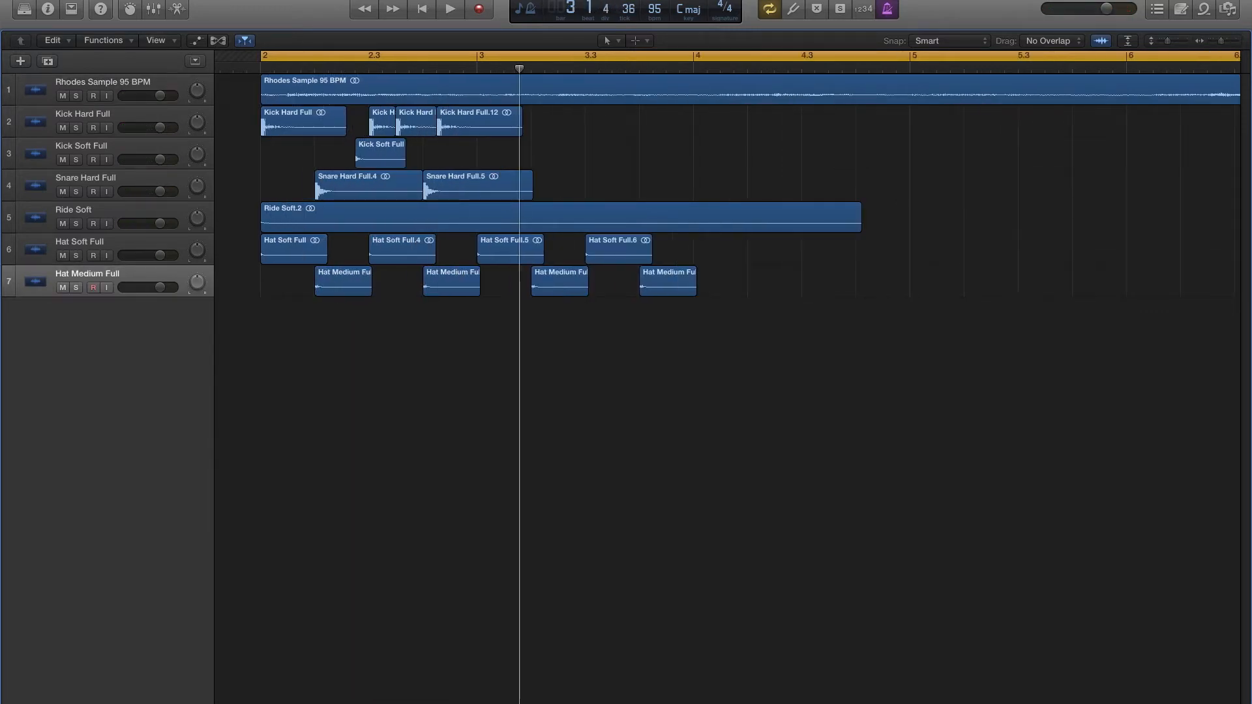
- Import Rack Tom Hard Full.wav from Finder onto a new track and place it on the eighth after beat 4 of bar 2
{"action": "key", "text": "super+Tab"}
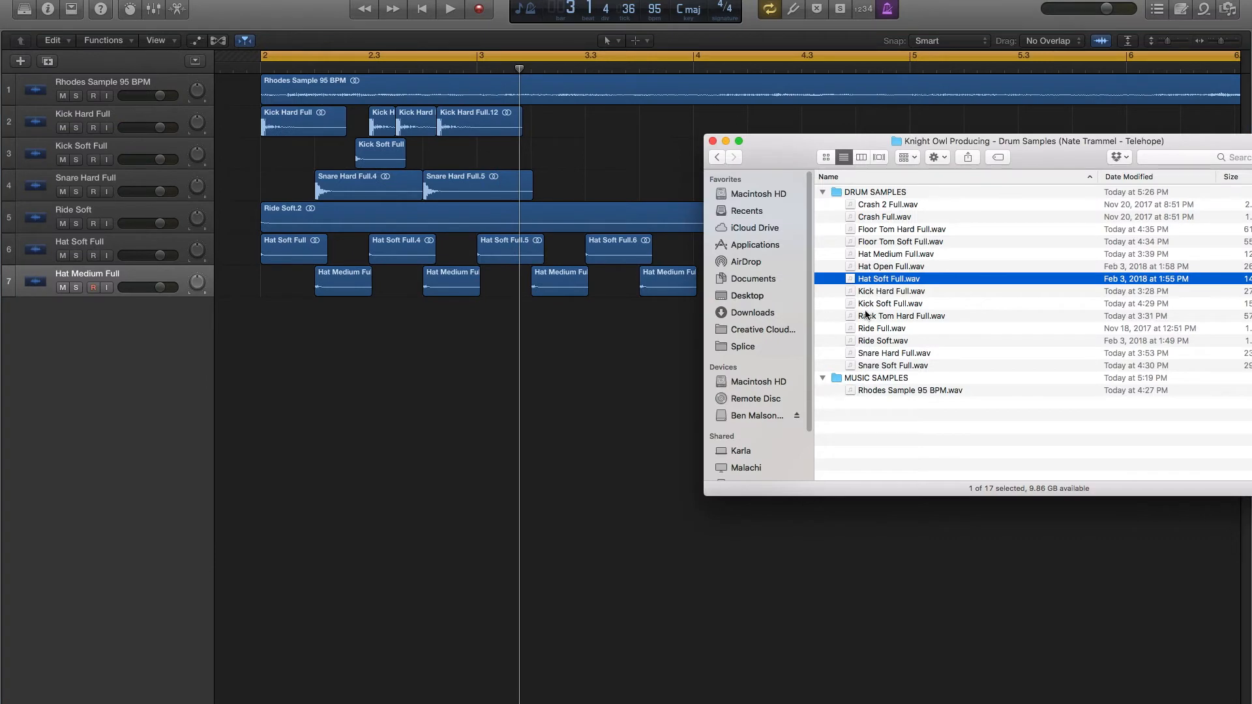
{"action": "left_click_drag", "start_coordinate": [868, 318], "coordinate": [450, 324]}
{"action": "key", "text": "space"}
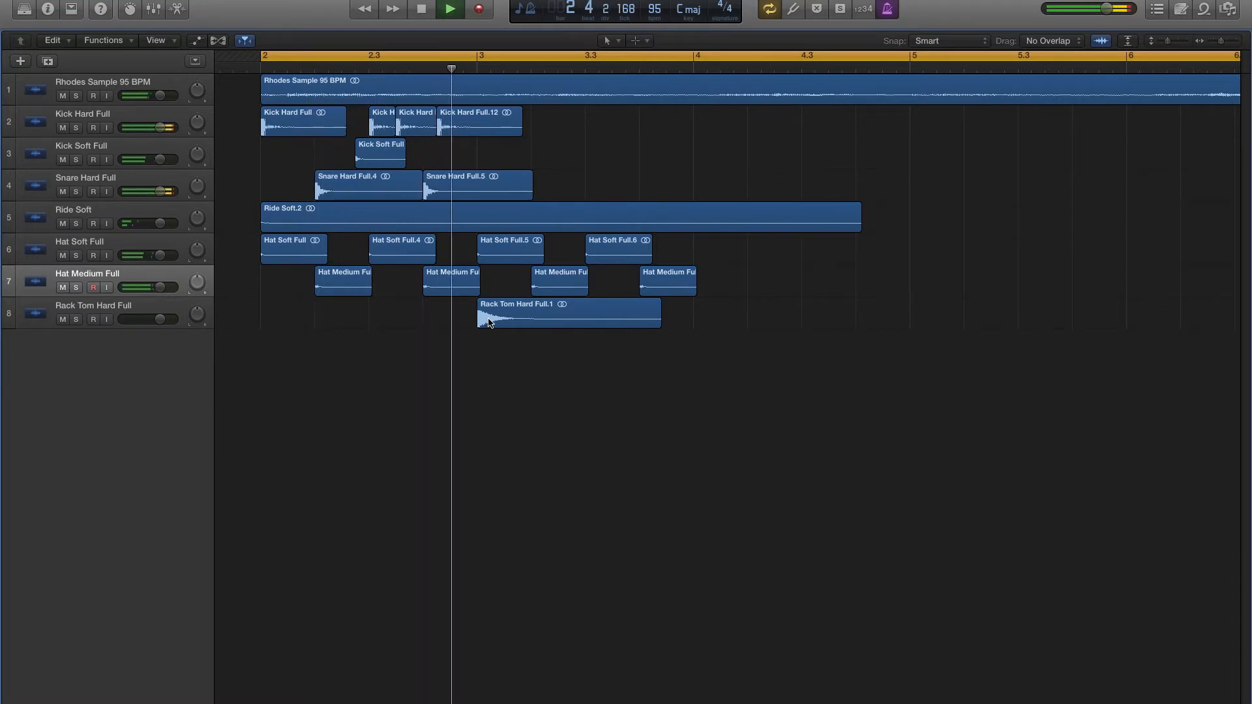
{"action": "left_click_drag", "start_coordinate": [508, 319], "coordinate": [495, 318]}
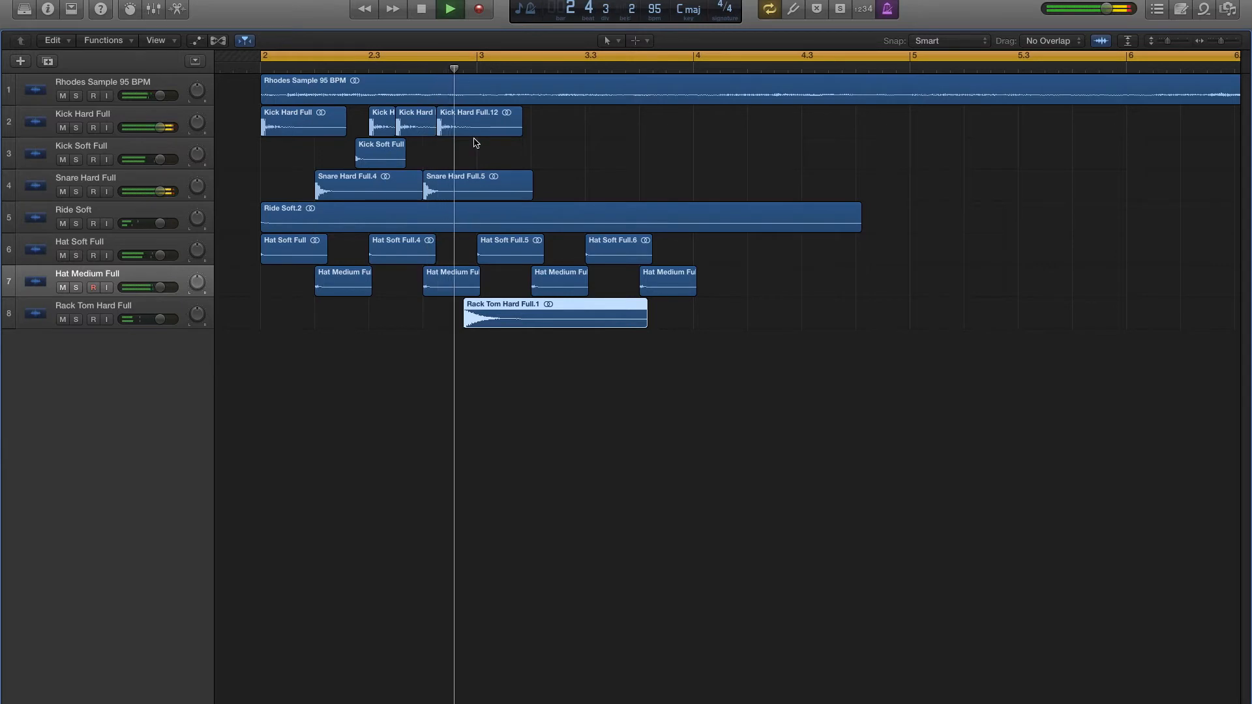
{"action": "key", "text": "space"}
{"action": "left_click_drag", "start_coordinate": [498, 318], "coordinate": [486, 318]}
{"action": "key", "text": "space"}
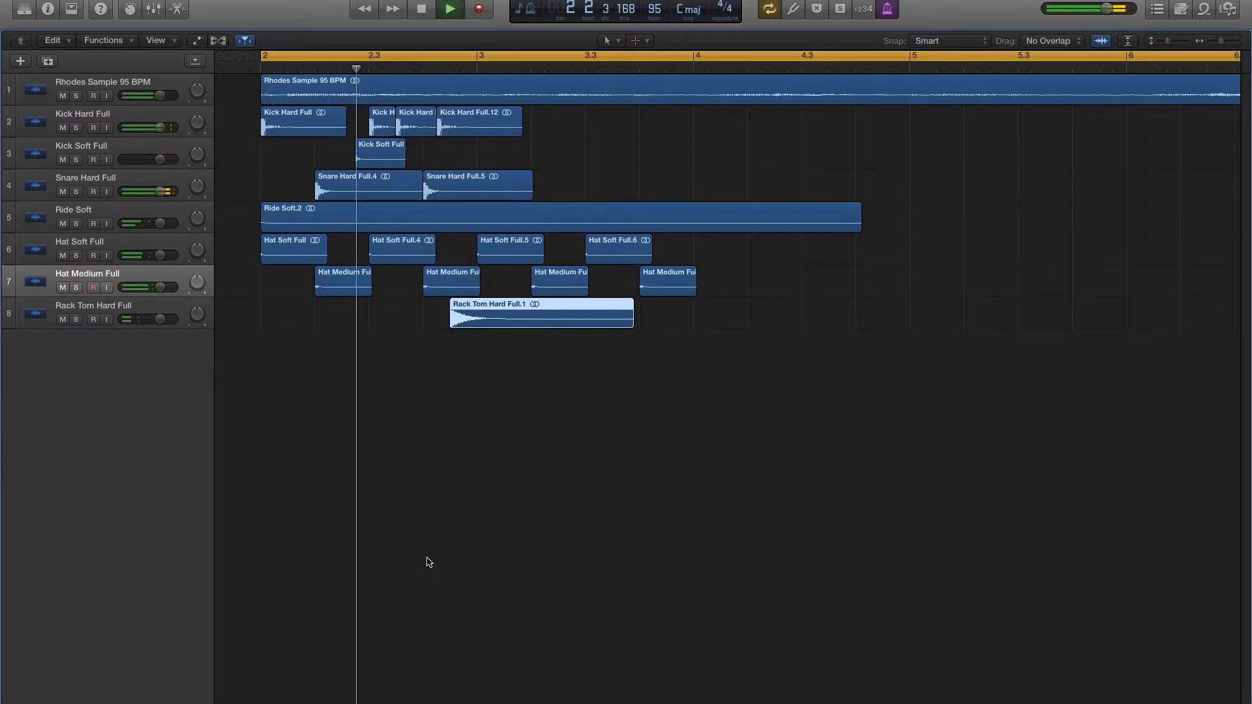
{"action": "key", "text": "space"}
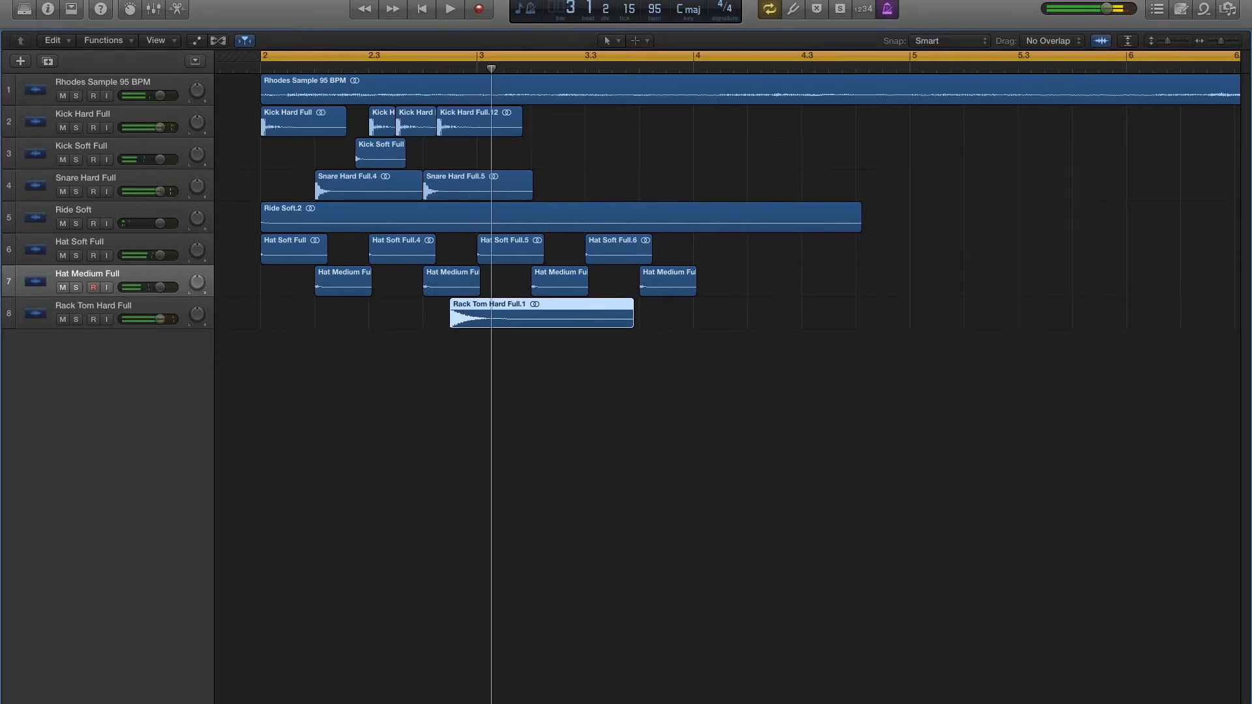
- Import Hat Open Full.wav onto a new track at the last sixteenth of bar 2 and cut off everything after bar 3 begins
{"action": "key", "text": "super+Tab"}
{"action": "left_click_drag", "start_coordinate": [883, 270], "coordinate": [503, 351]}
{"action": "left_click_drag", "start_coordinate": [490, 69], "coordinate": [476, 68]}
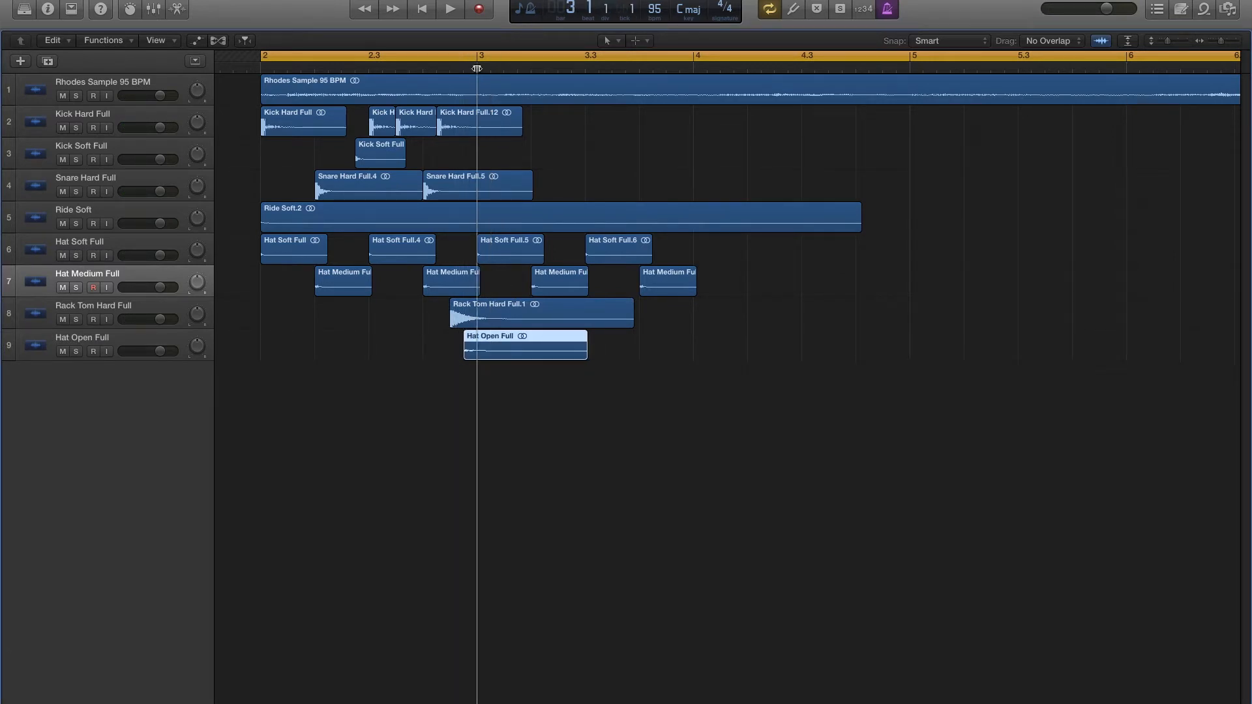
{"action": "key", "text": "super+t"}
{"action": "key", "text": "Delete"}
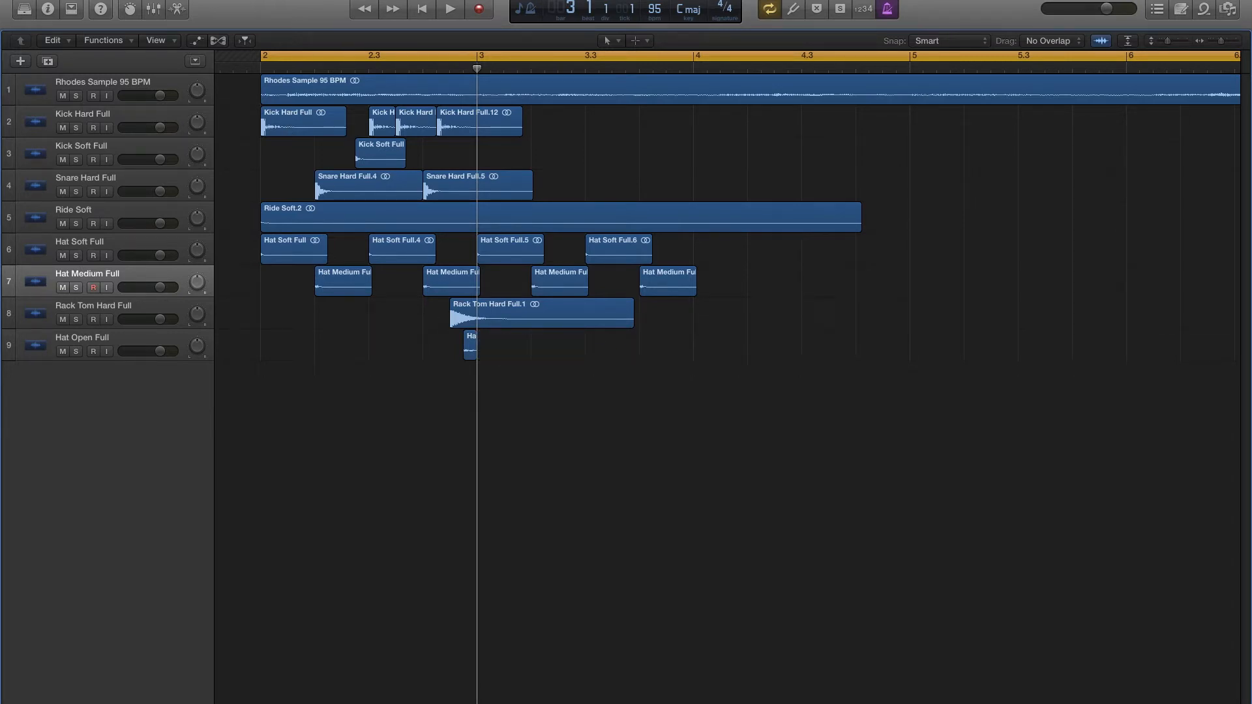
- Audition the groove while lowering the Rack Tom Hard Full volume and raising the Hat Open Full and Rhodes volumes
{"action": "key", "text": "space"}
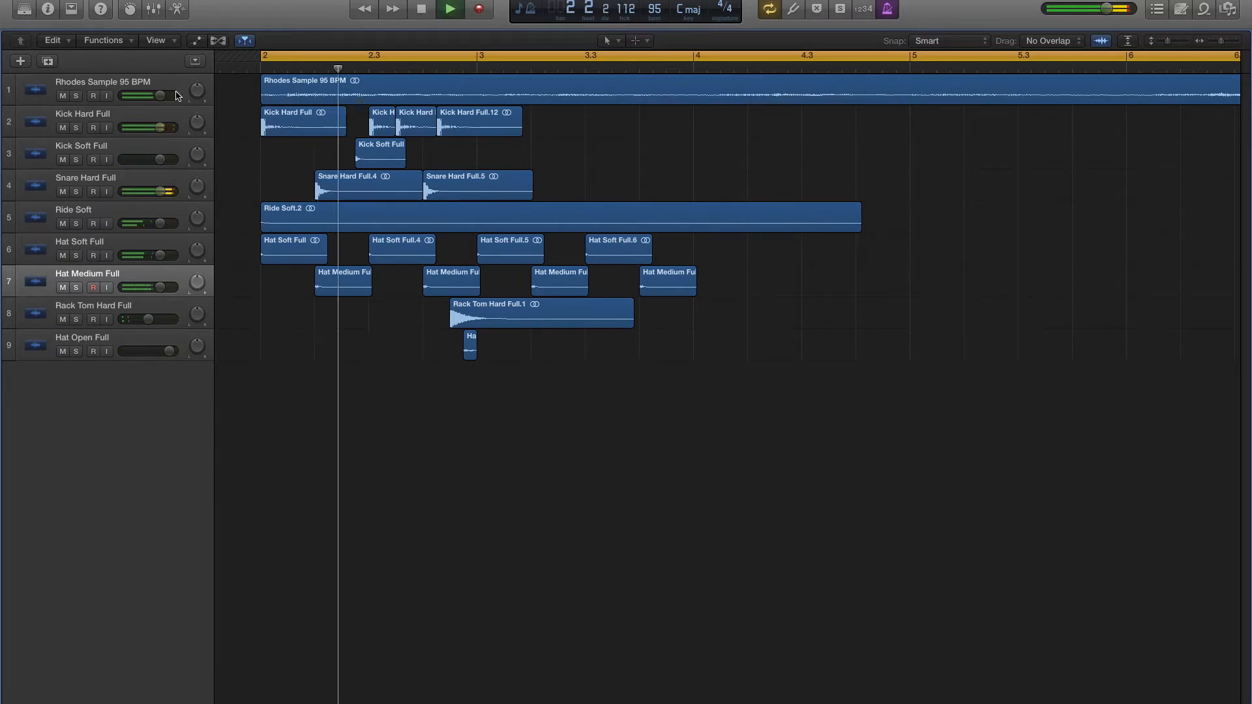
{"action": "key", "text": "space"}
{"action": "key", "text": "space"}
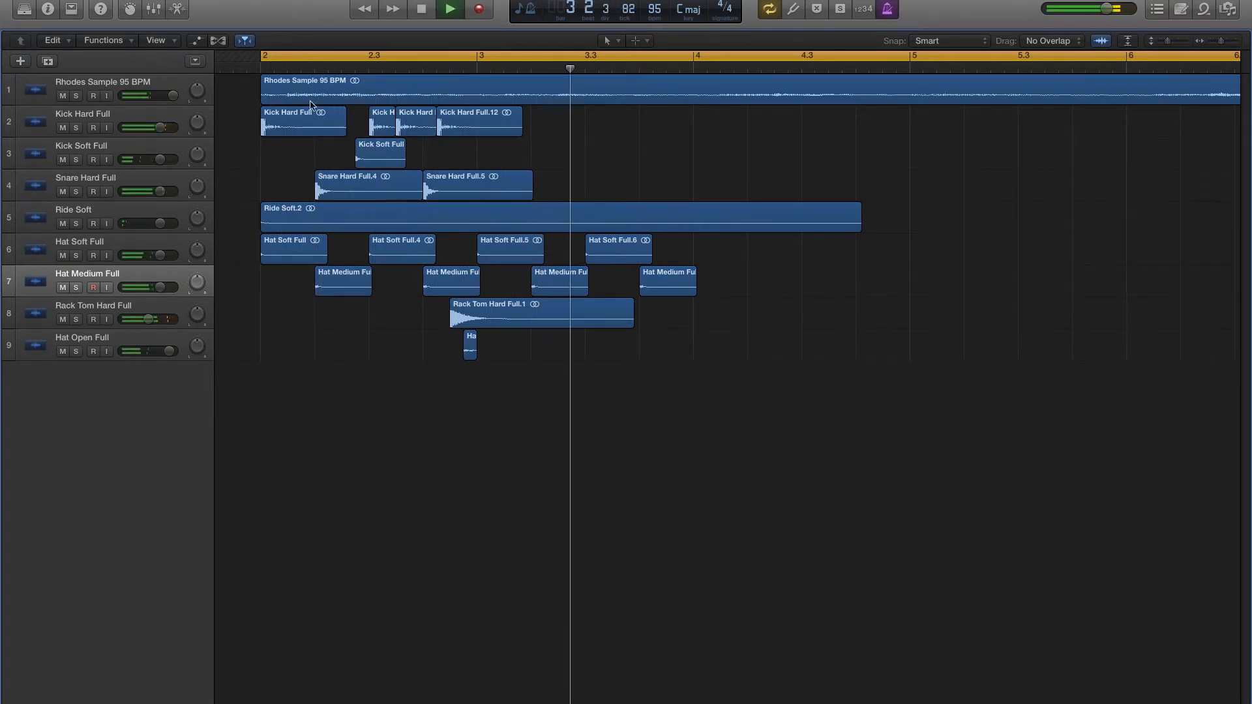
{"action": "key", "text": "space"}
- Copy the hard kick to beat 1 and the hard snare to beat 2 of bar 3, starting the cycle range at bar 3
{"action": "left_click_drag", "start_coordinate": [294, 121], "coordinate": [511, 118]}
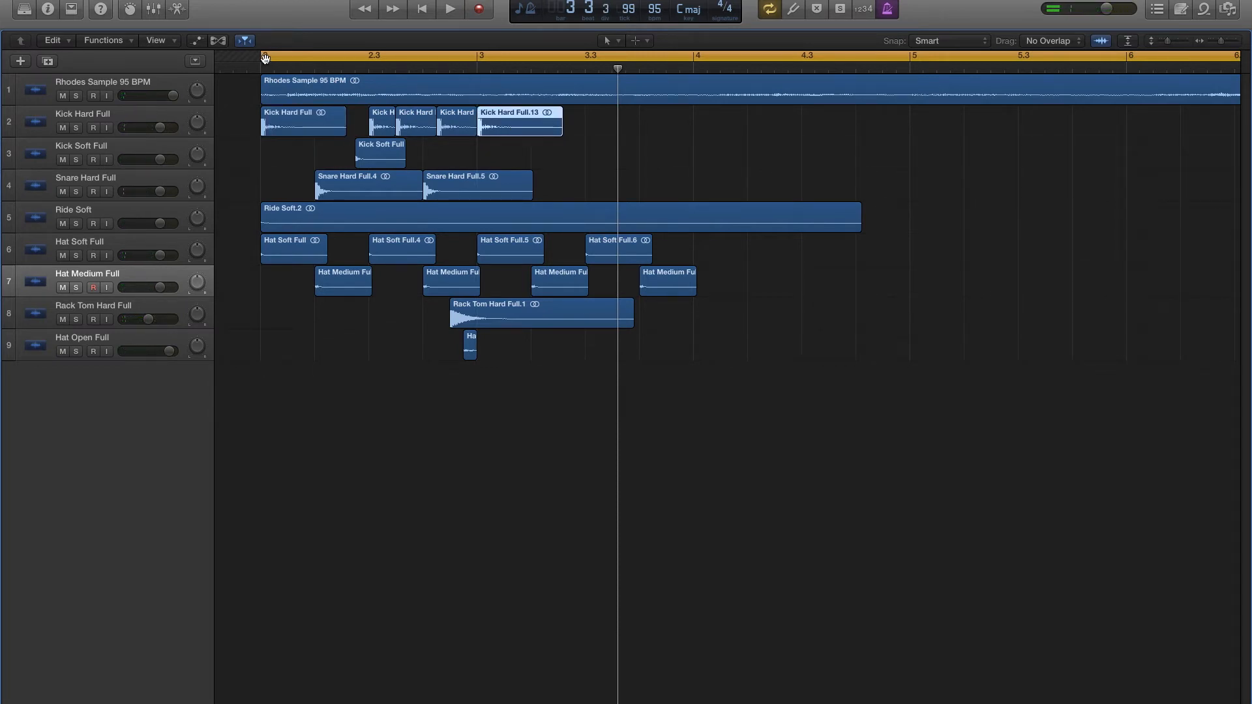
{"action": "left_click_drag", "start_coordinate": [267, 60], "coordinate": [478, 59]}
{"action": "key", "text": "space"}
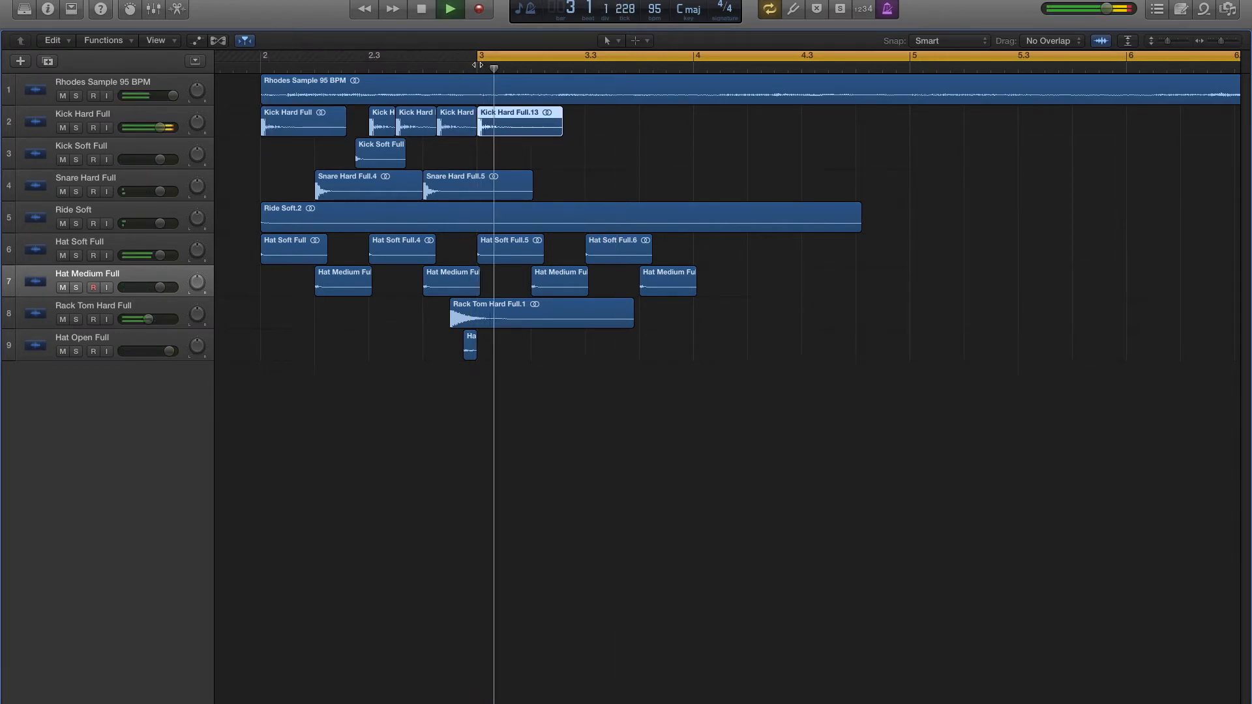
{"action": "key", "text": "space"}
{"action": "left_click_drag", "start_coordinate": [492, 192], "coordinate": [559, 188]}
{"action": "key", "text": "space"}
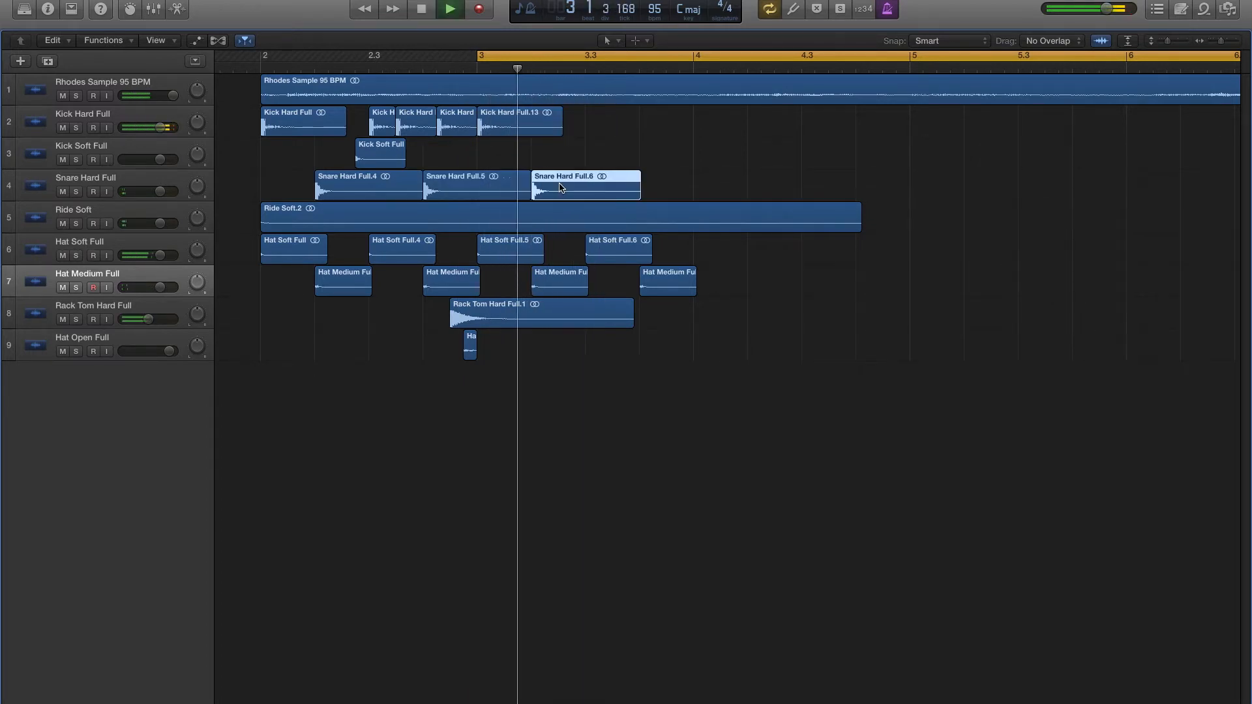
- Copy the hard rack tom to the last sixteenth of beat 2 in bar 3 and the hard kick to the eighth after beat 2
{"action": "left_click_drag", "start_coordinate": [494, 308], "coordinate": [611, 309]}
{"action": "key", "text": "space"}
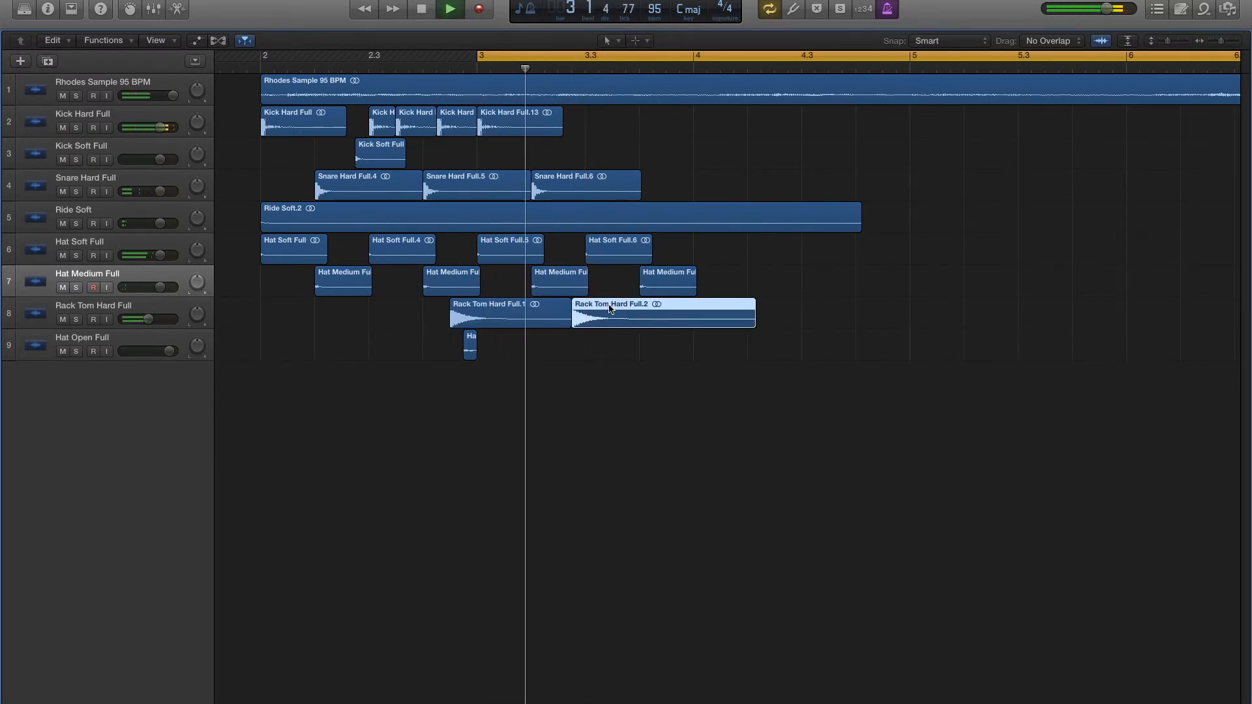
{"action": "key", "text": "space"}
{"action": "key", "text": "space"}
{"action": "key", "text": "space"}
{"action": "left_click_drag", "start_coordinate": [524, 128], "coordinate": [594, 126]}
{"action": "key", "text": "space"}
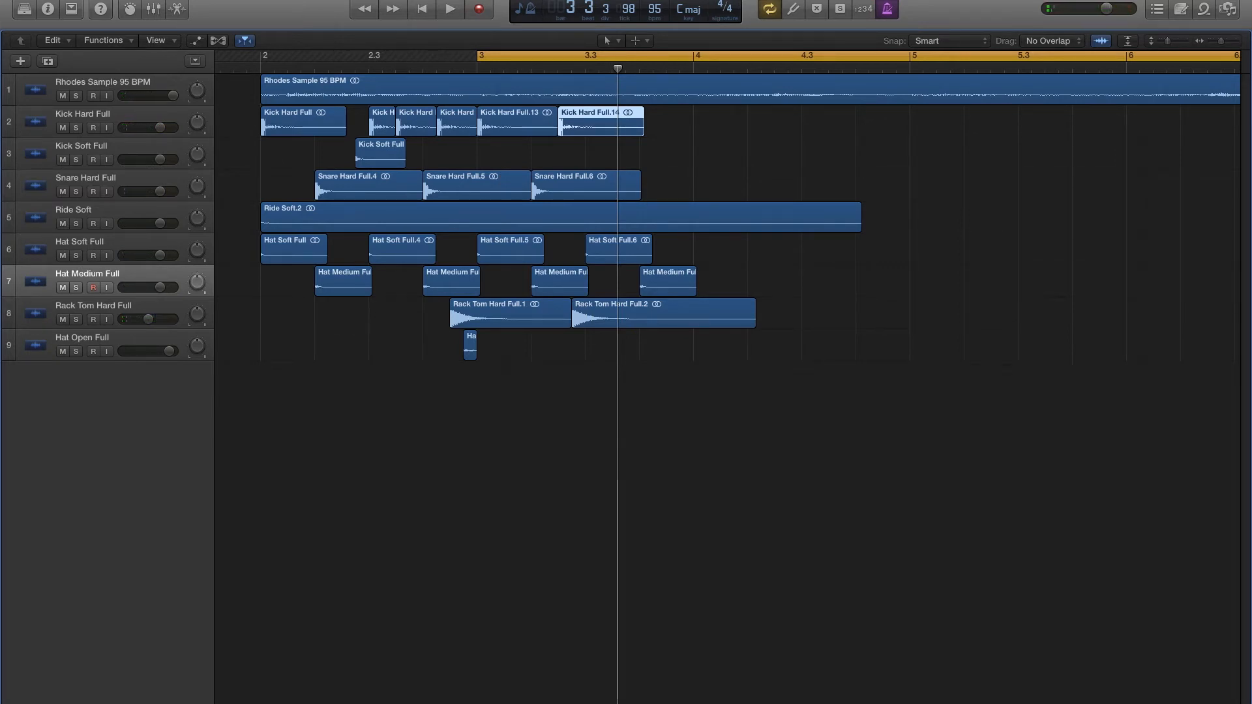
- Import Floor Tom Soft Full.wav from Finder onto a new track, place it on beat 3 of bar 3, and audition it
{"action": "key", "text": "super+Tab"}
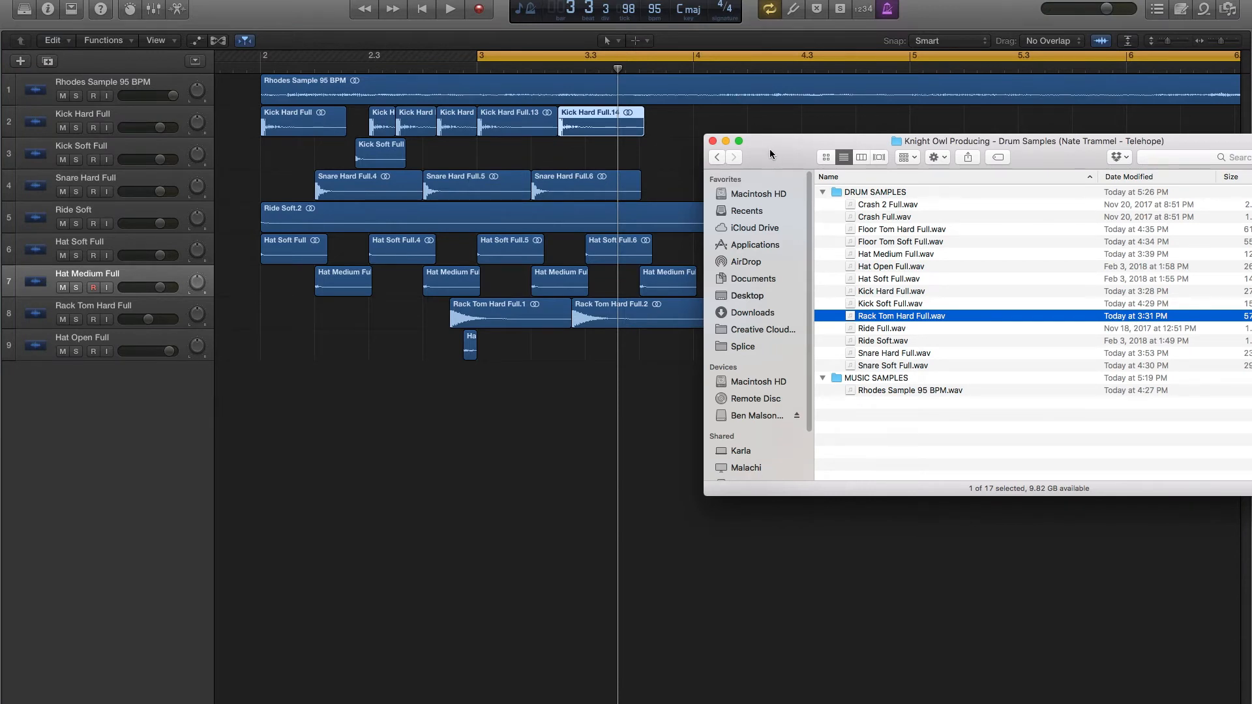
{"action": "left_click_drag", "start_coordinate": [770, 149], "coordinate": [718, 80]}
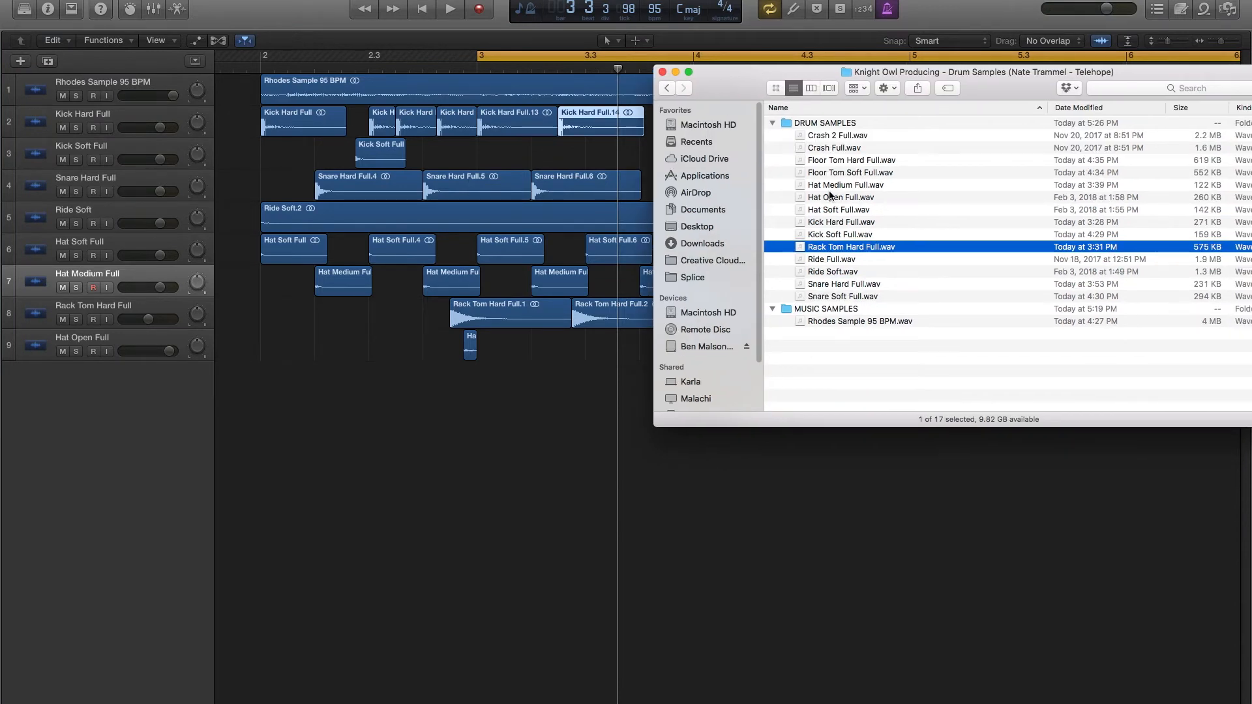
{"action": "left_click", "coordinate": [823, 273]}
{"action": "key", "text": "Down"}
{"action": "key", "text": "Down"}
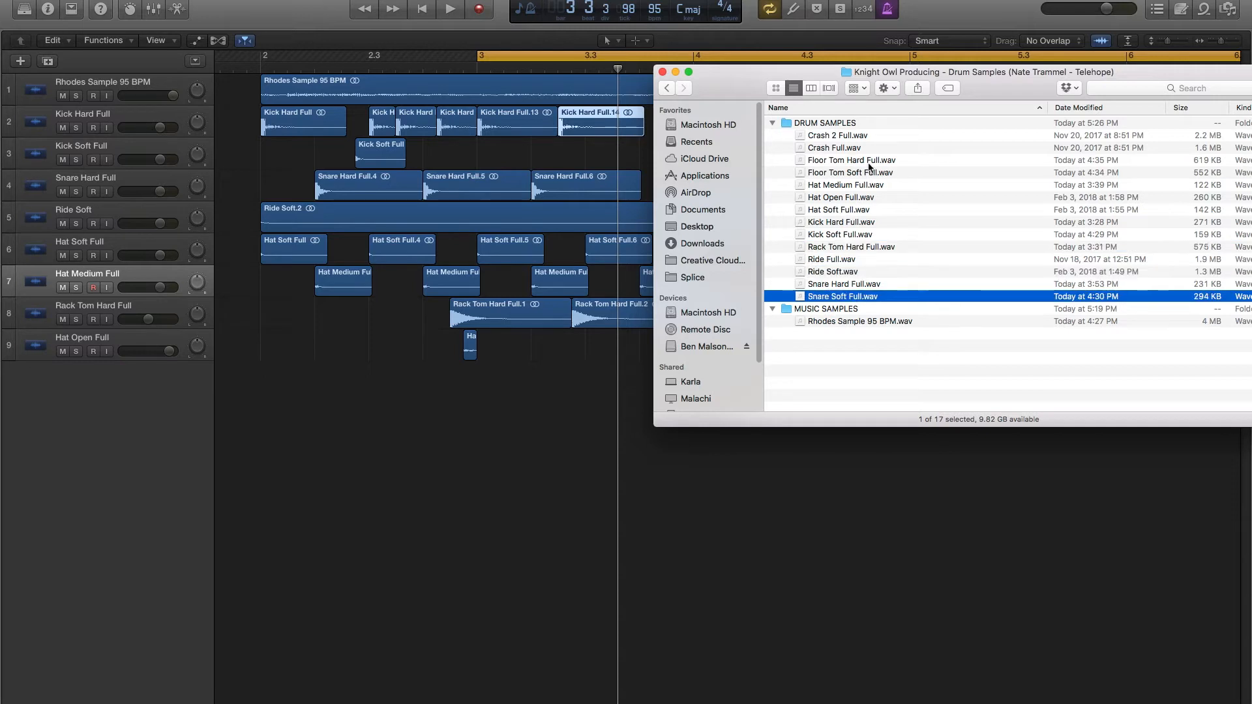
{"action": "left_click", "coordinate": [801, 184]}
{"action": "left_click_drag", "start_coordinate": [833, 175], "coordinate": [350, 370]}
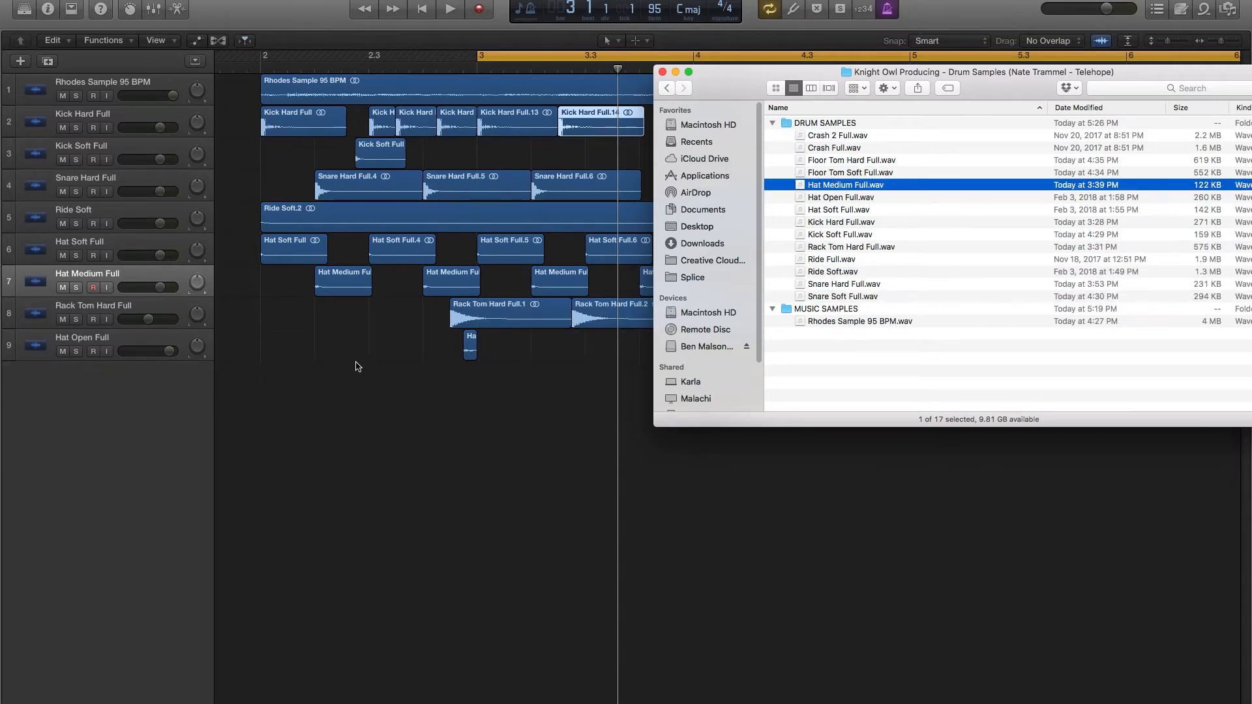
{"action": "key", "text": "space"}
{"action": "left_click_drag", "start_coordinate": [515, 381], "coordinate": [626, 383]}
{"action": "key", "text": "space"}
- Move the soft floor tom to the eighth after beat 3 of bar 3 and copy a hard kick to the sixteenth after beat 3
{"action": "key", "text": "space"}
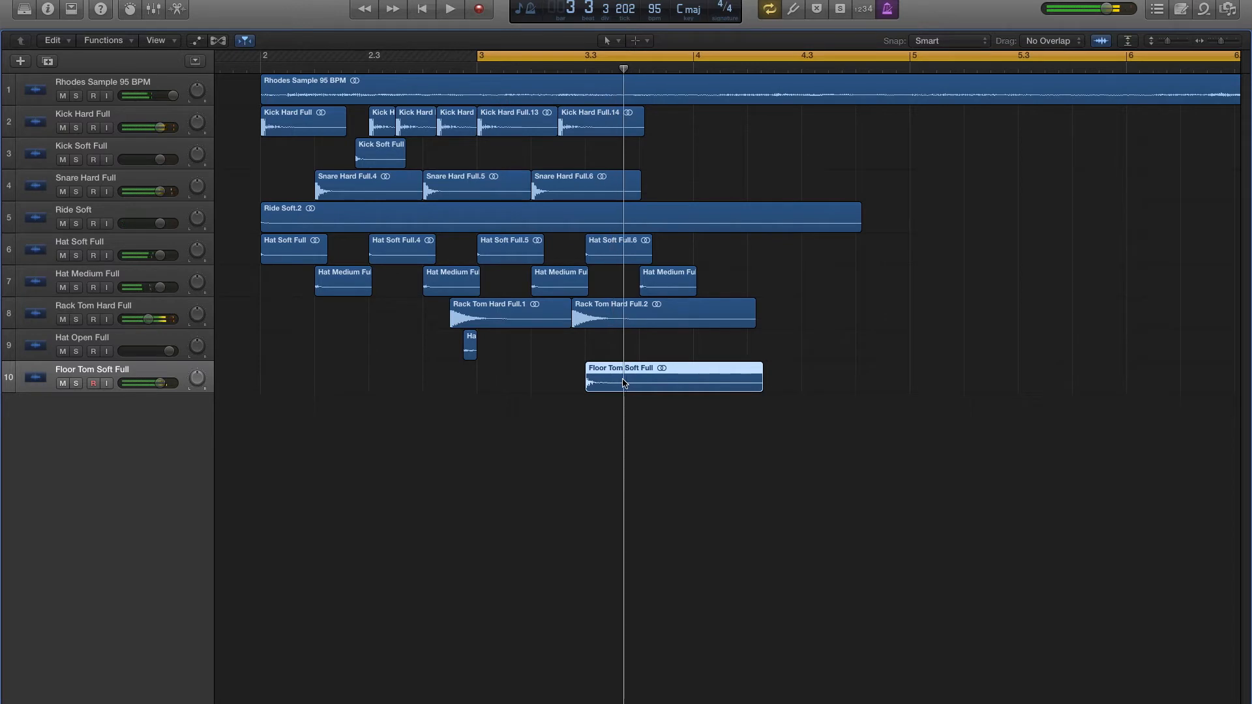
{"action": "left_click_drag", "start_coordinate": [624, 383], "coordinate": [633, 382]}
{"action": "key", "text": "space"}
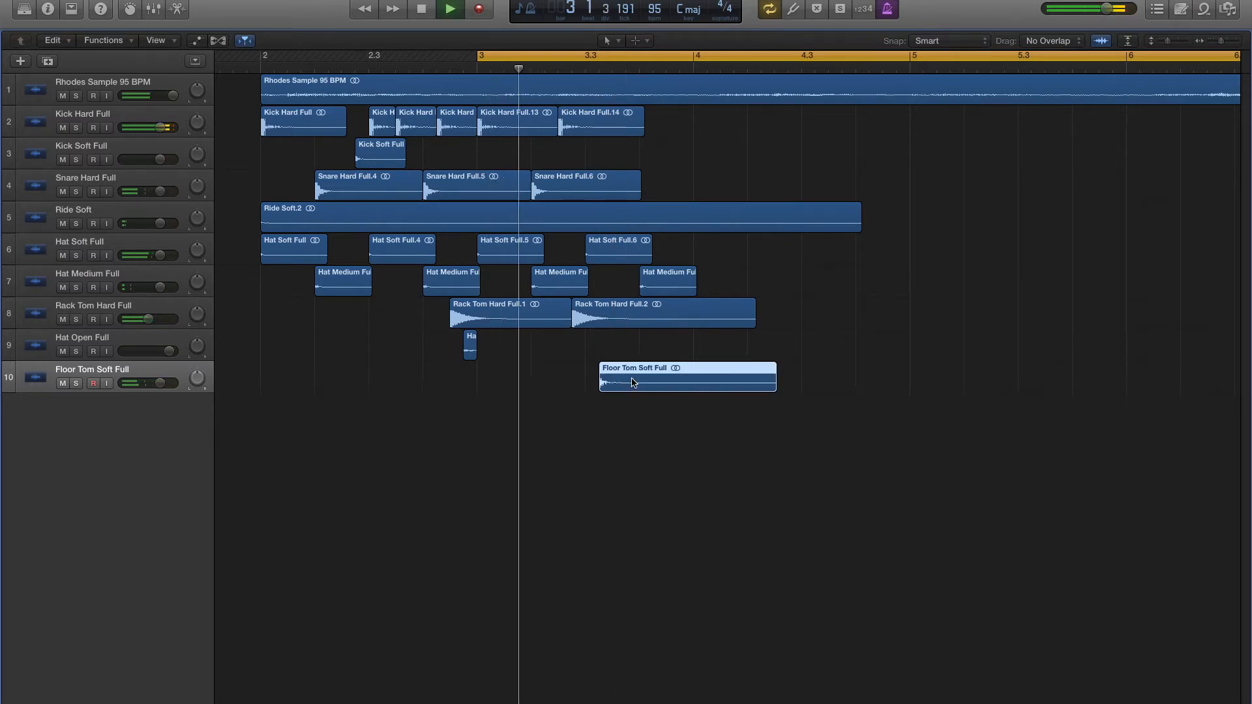
{"action": "key", "text": "space"}
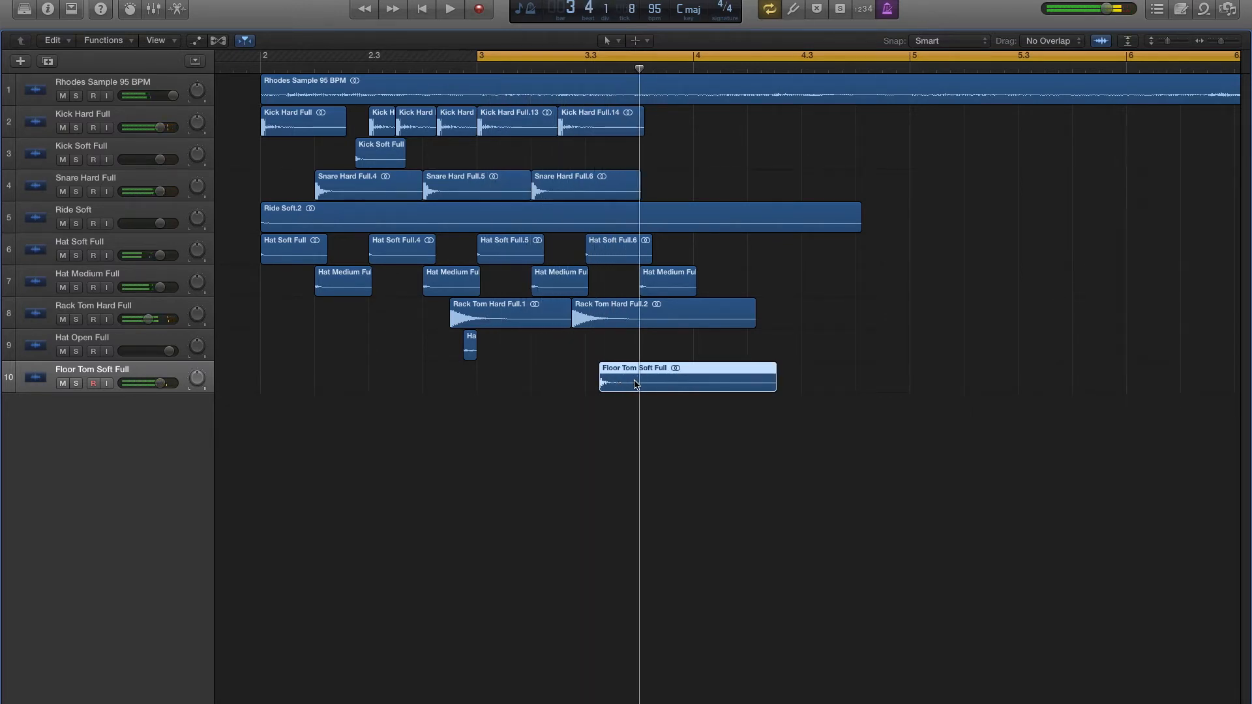
{"action": "left_click_drag", "start_coordinate": [628, 384], "coordinate": [641, 384]}
{"action": "left_click_drag", "start_coordinate": [588, 122], "coordinate": [628, 129]}
{"action": "key", "text": "space"}
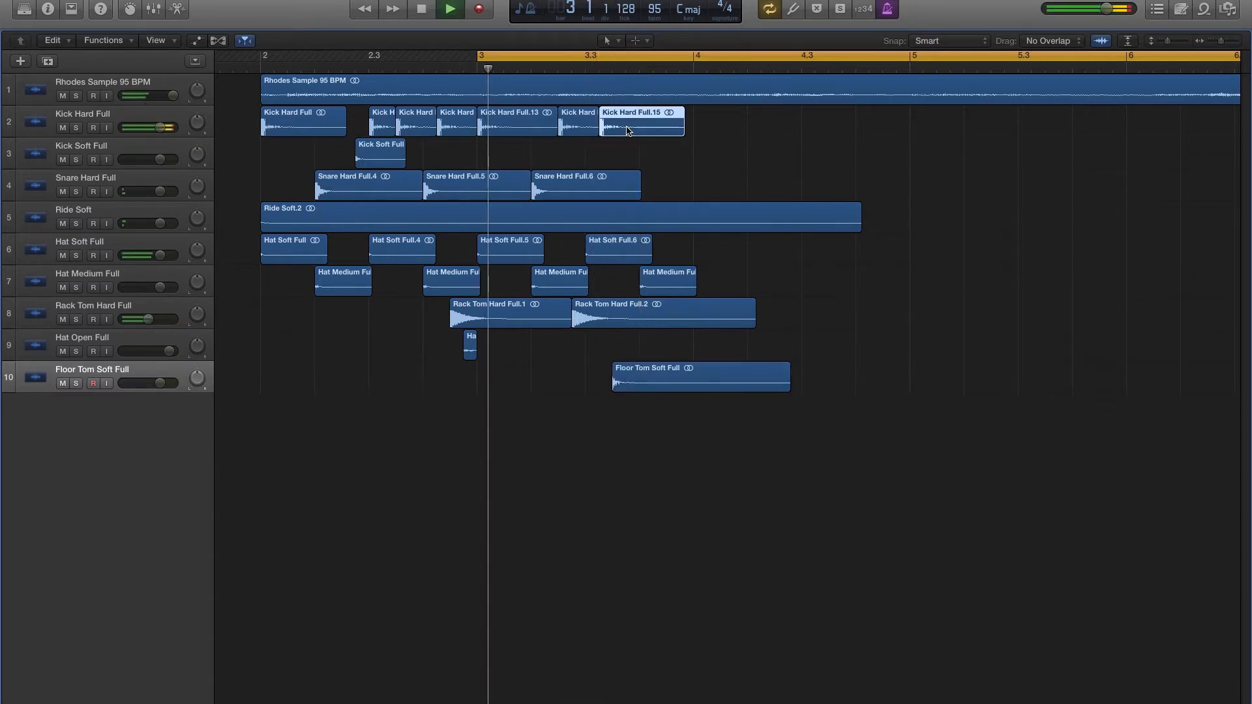
{"action": "key", "text": "space"}
- Copy the soft floor tom one sixteenth after the first floor tom hit in bar 3 and raise its track volume
{"action": "left_click_drag", "start_coordinate": [644, 384], "coordinate": [657, 384]}
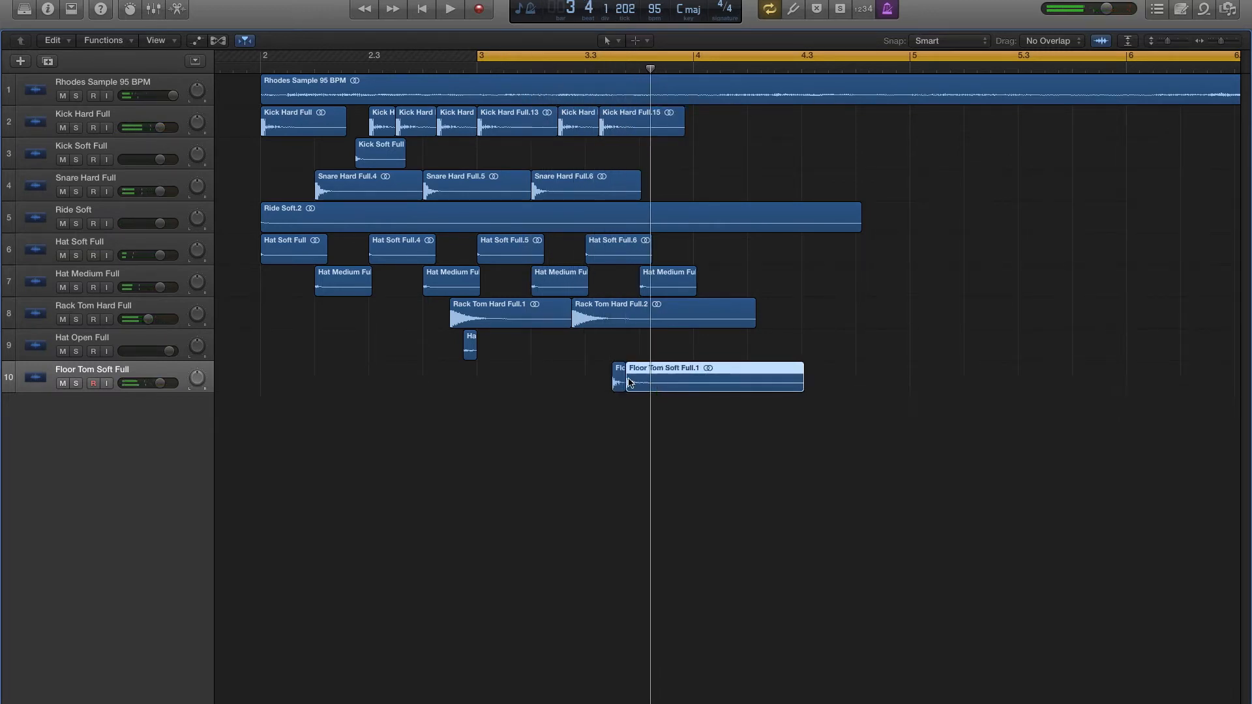
{"action": "left_click_drag", "start_coordinate": [173, 388], "coordinate": [173, 385]}
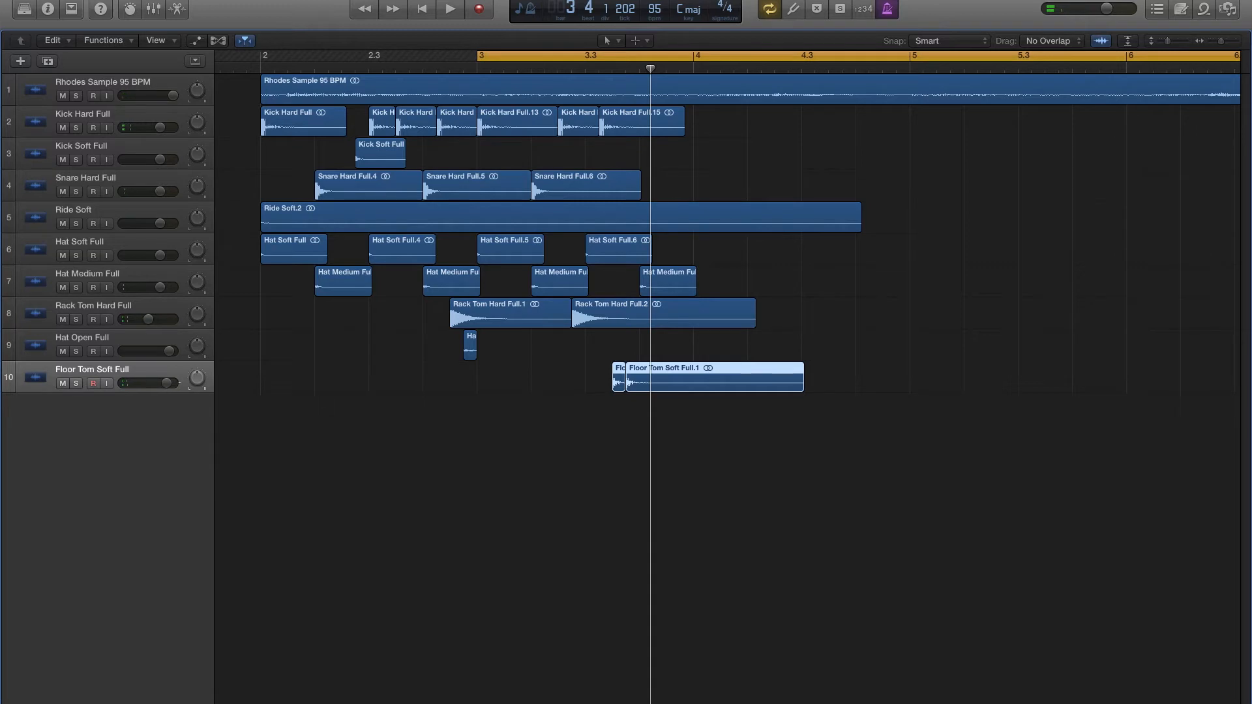
{"action": "key", "text": "space"}
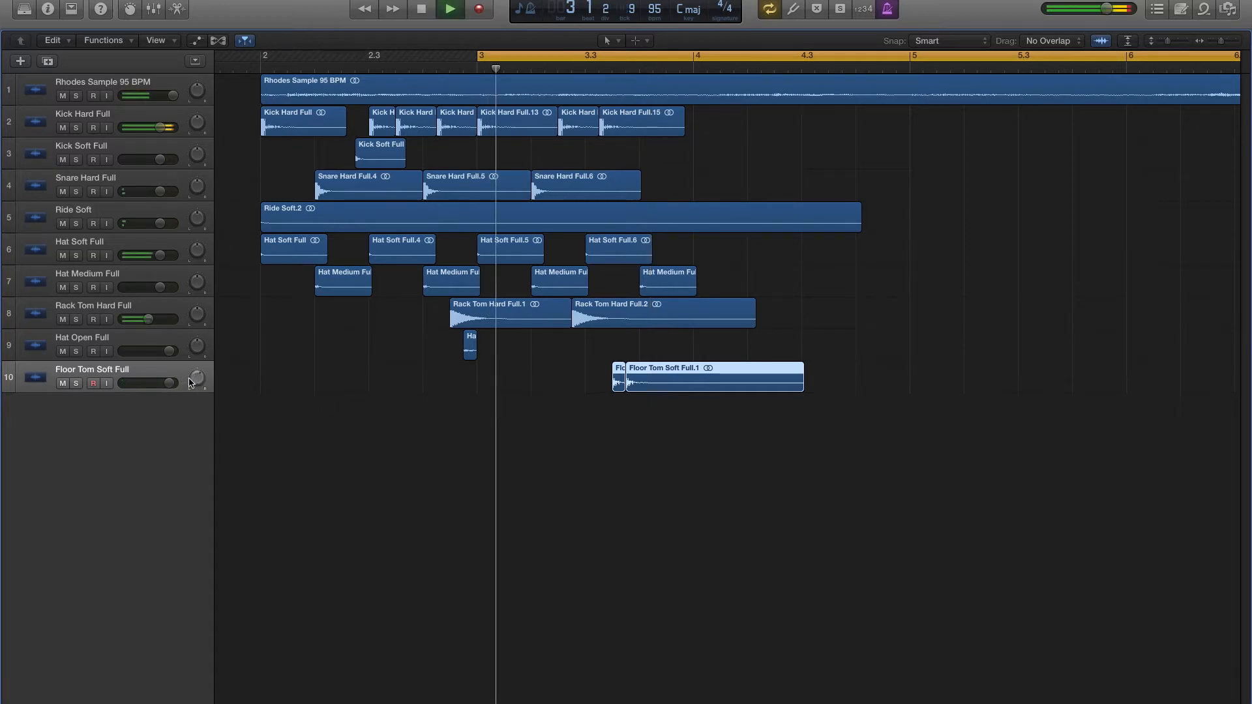
{"action": "key", "text": "space"}
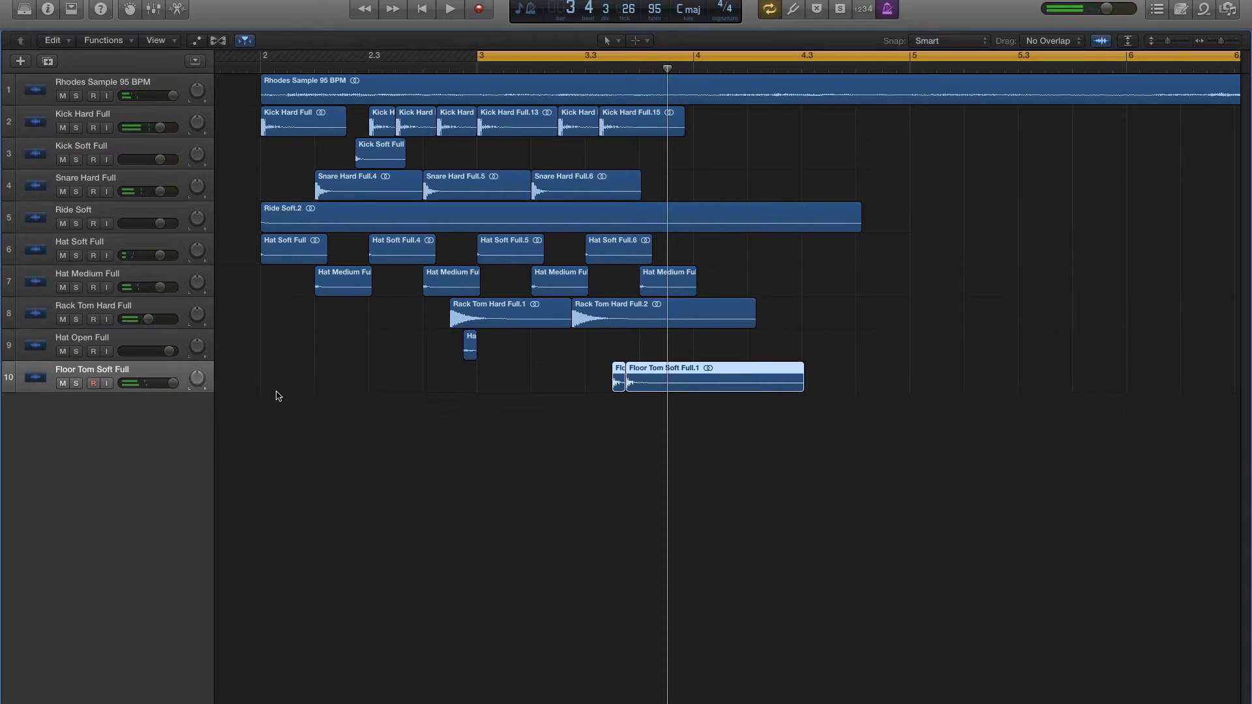
- Copy the last hard kick to the last sixteenth of beat 3 in bar 3 and audition it with the floor toms
{"action": "left_click_drag", "start_coordinate": [625, 133], "coordinate": [652, 135]}
{"action": "key", "text": "space"}
{"action": "left_click", "coordinate": [636, 352]}
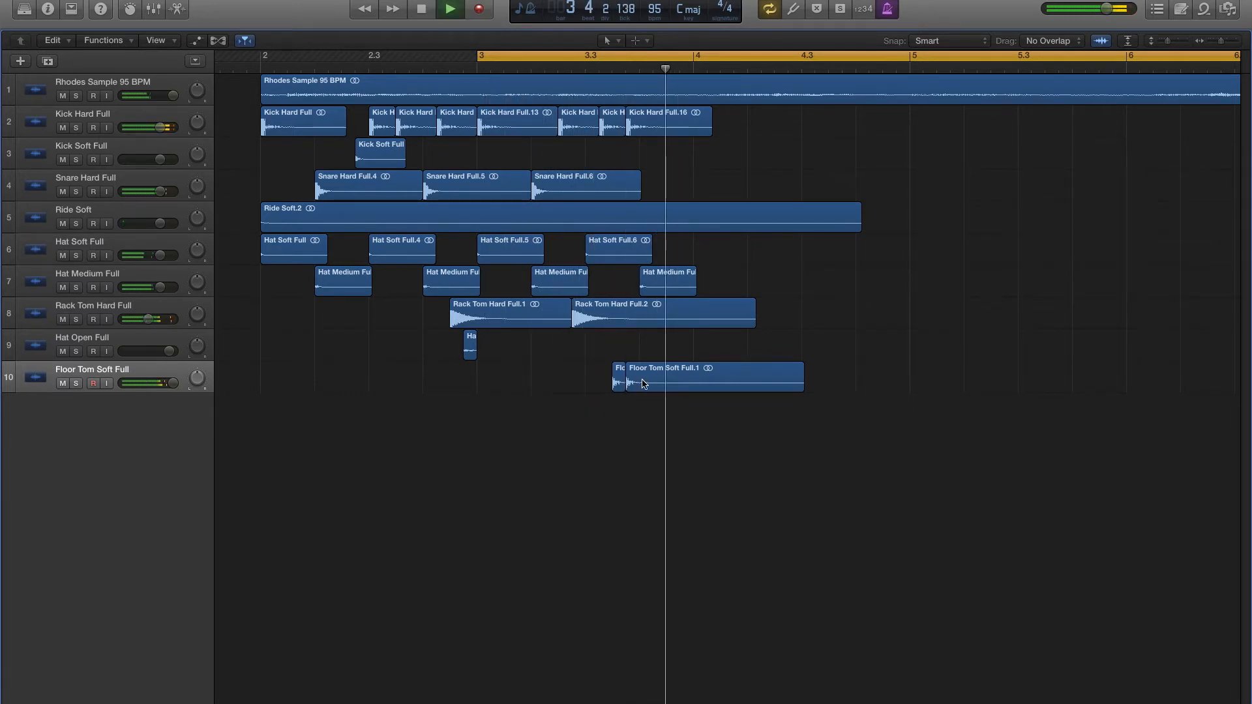
{"action": "key", "text": "space"}
- Import Crash Full.wav from Finder onto a new track, place it on beat 4 of bar 3, and audition it
{"action": "key", "text": "super+Tab"}
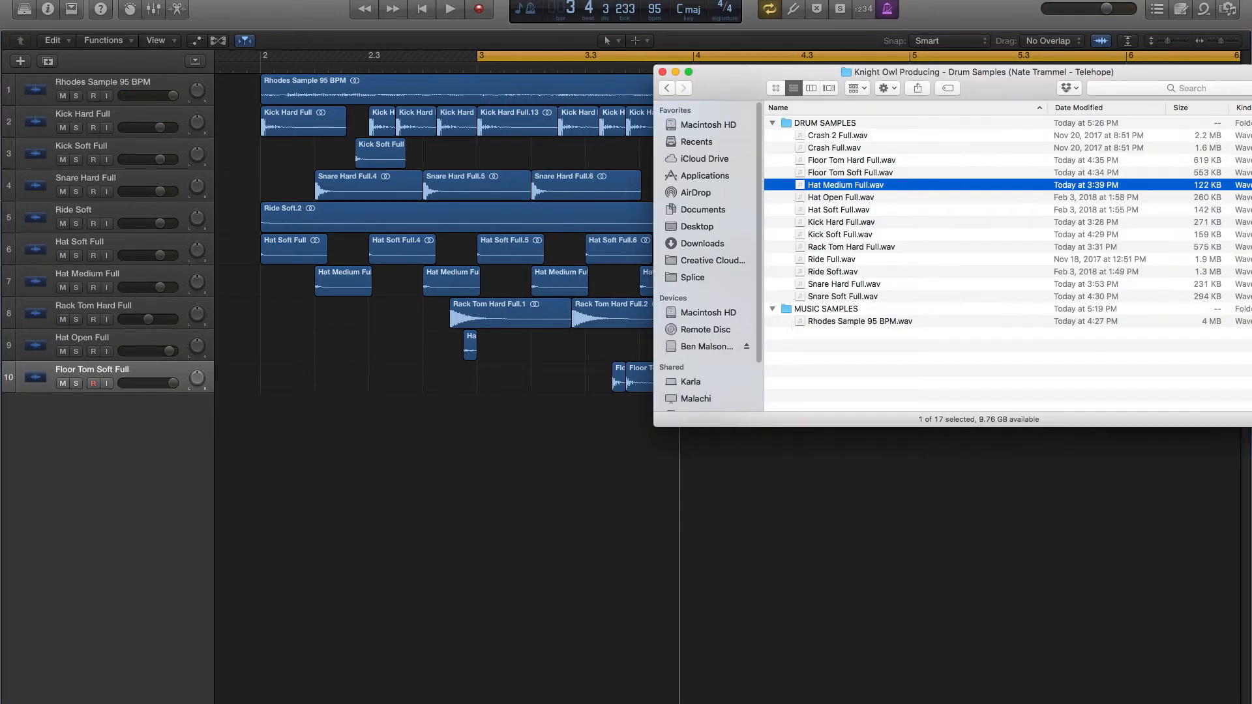
{"action": "left_click", "coordinate": [855, 264]}
{"action": "key", "text": "c"}
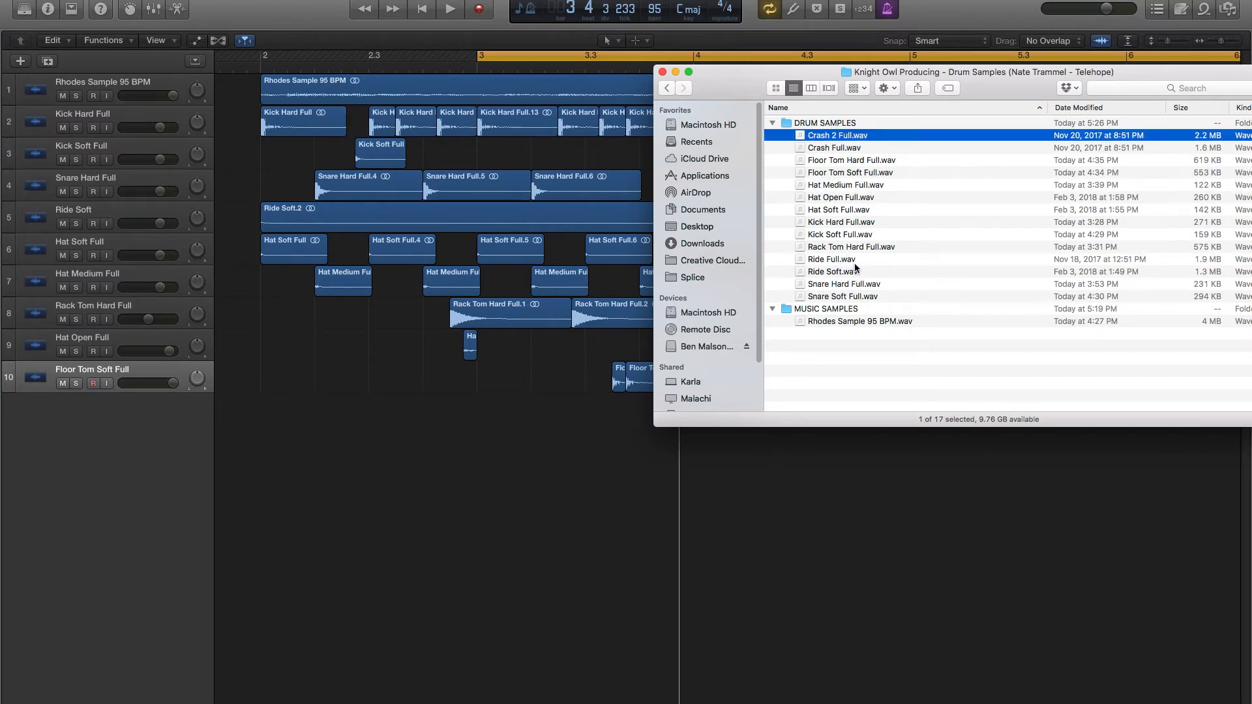
{"action": "left_click", "coordinate": [836, 148]}
{"action": "left_click_drag", "start_coordinate": [815, 150], "coordinate": [619, 409]}
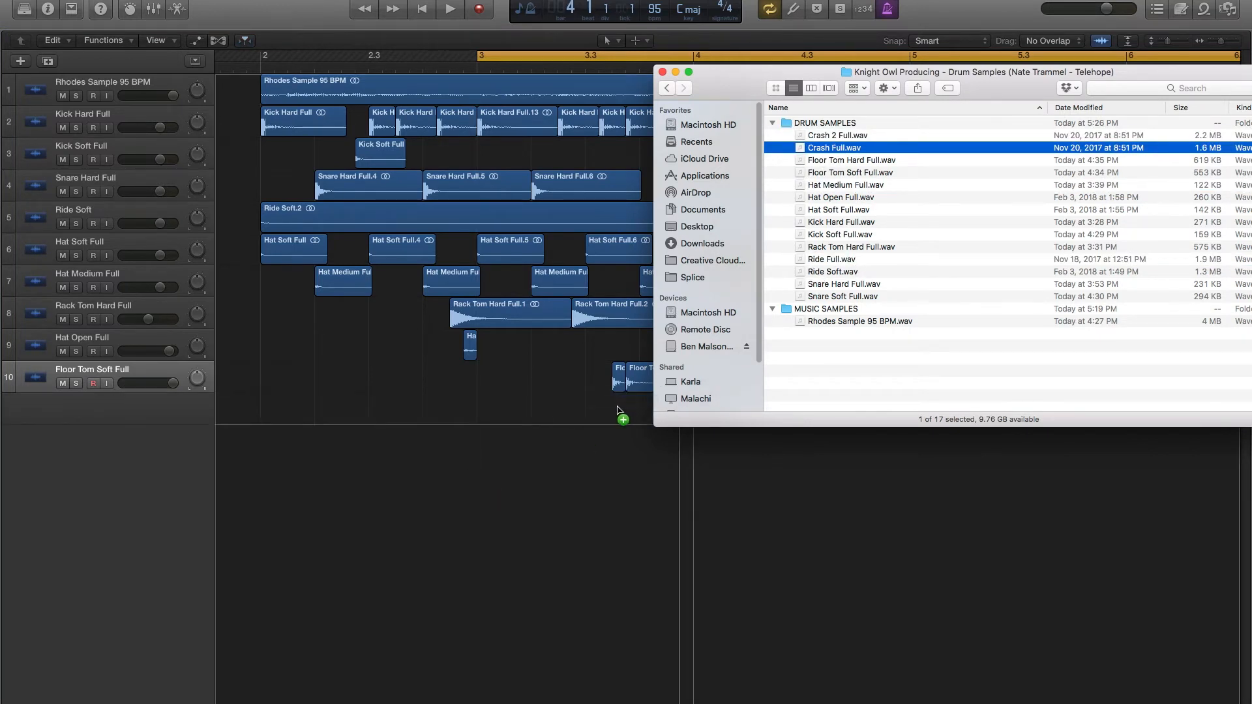
{"action": "left_click_drag", "start_coordinate": [528, 394], "coordinate": [686, 414]}
{"action": "key", "text": "space"}
- Copy the last hard snare to beat 4 of bar 3 and extend the cycle range back to the start of bar 2
{"action": "left_click_drag", "start_coordinate": [571, 190], "coordinate": [679, 187]}
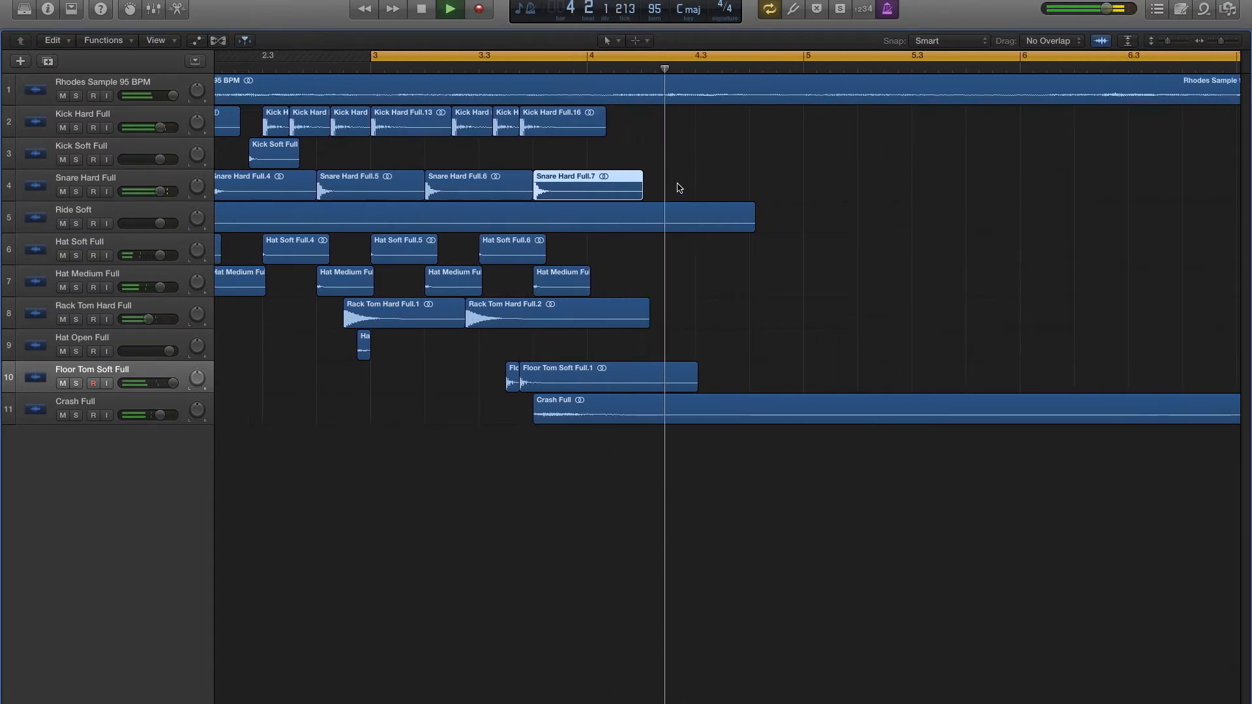
{"action": "scroll", "coordinate": [677, 185], "scroll_direction": "left", "scroll_amount": 3}
{"action": "key", "text": "space"}
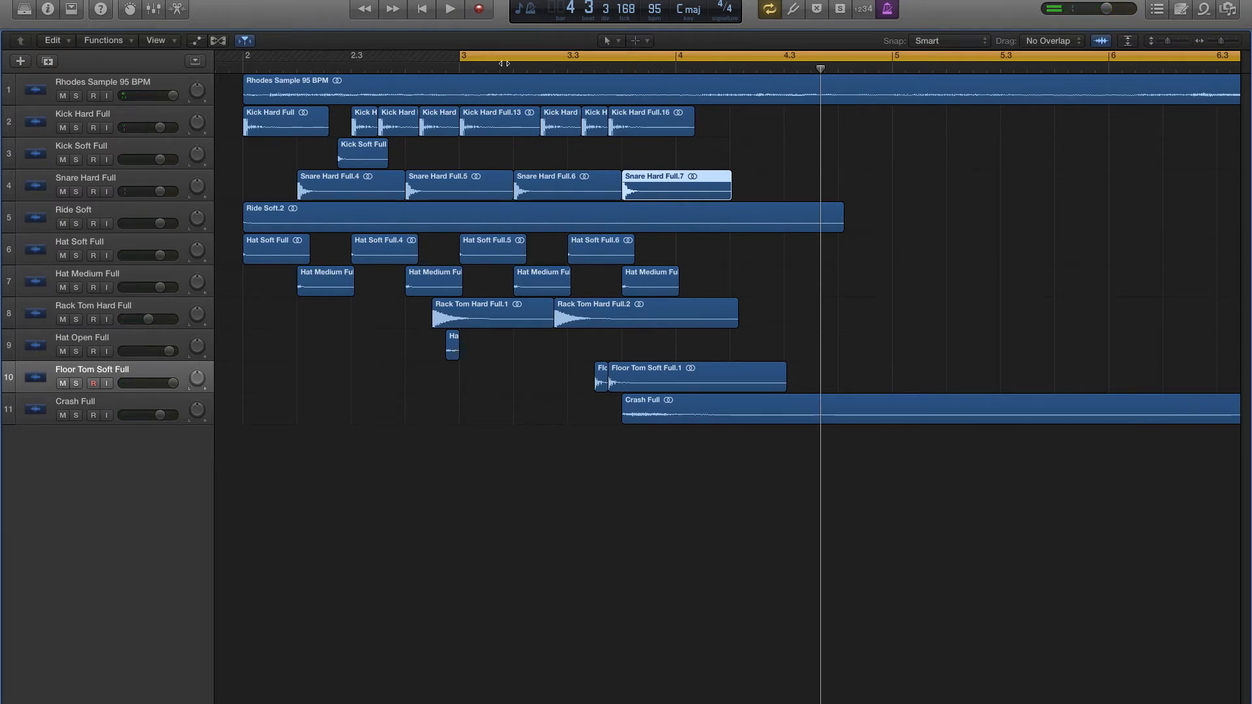
{"action": "left_click_drag", "start_coordinate": [463, 58], "coordinate": [240, 56]}
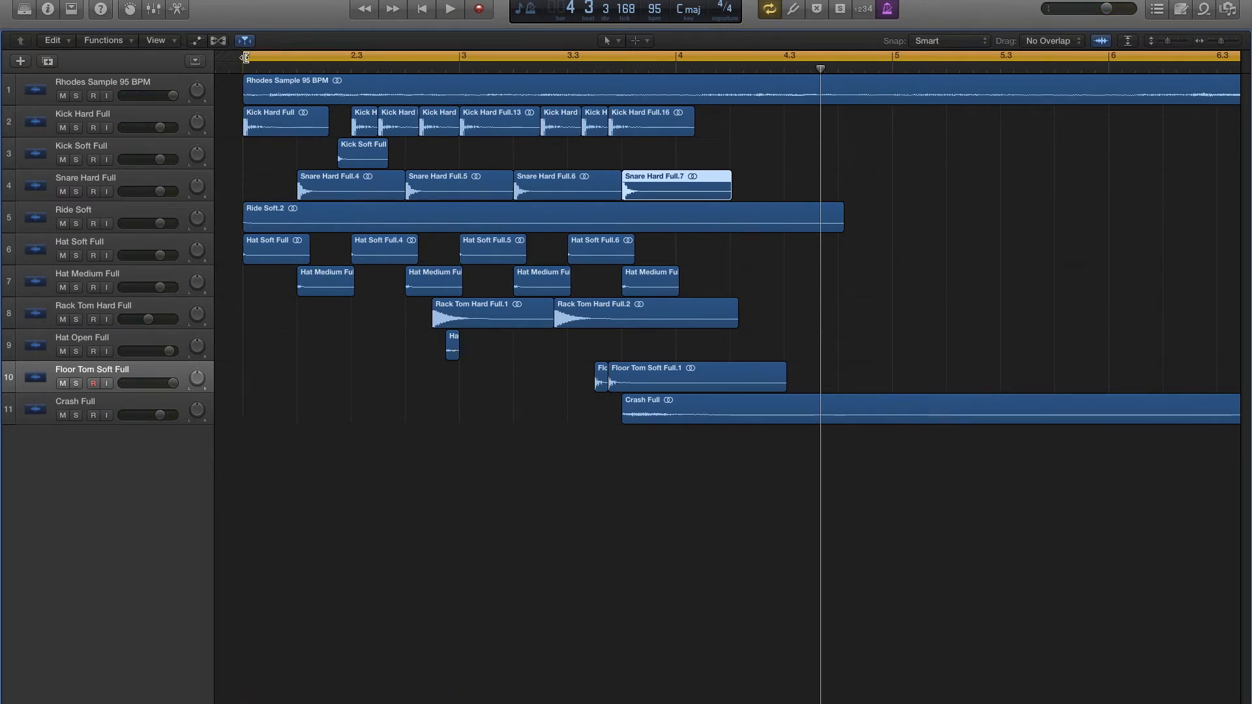
- Play back the fill, copy the first soft hat to beat 1 of bar 4, and move the cycle start there
{"action": "key", "text": "space"}
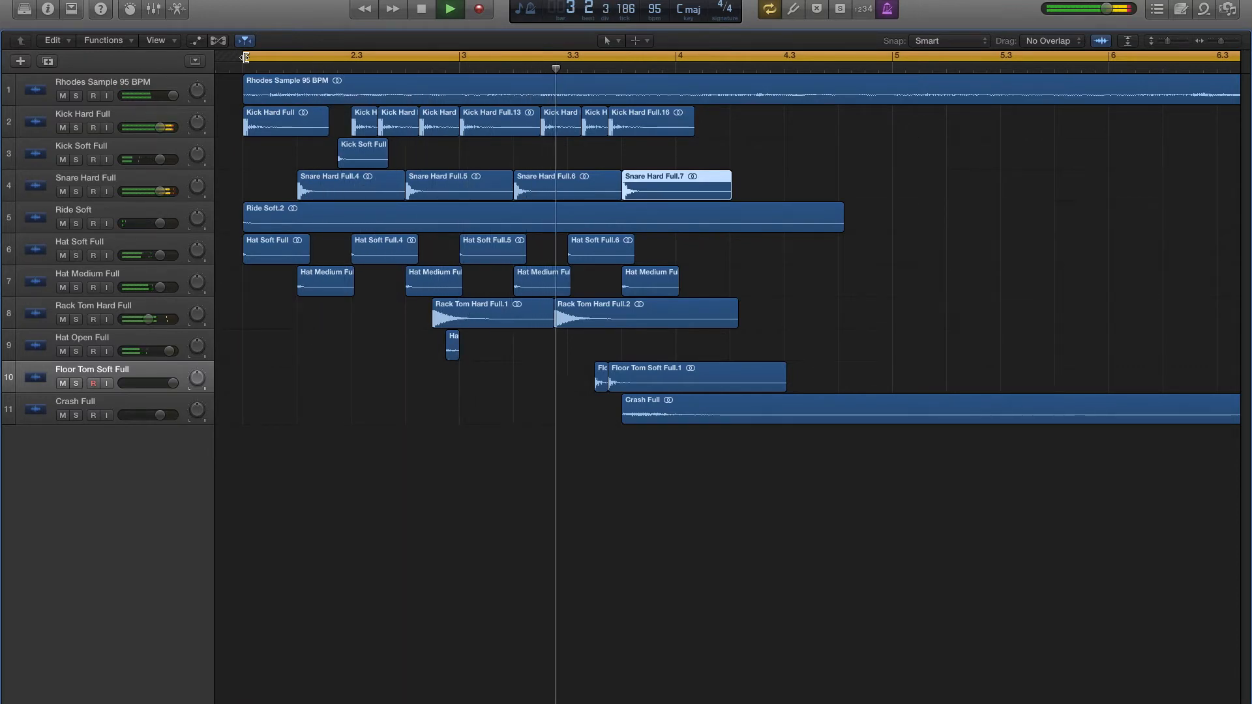
{"action": "key", "text": "space"}
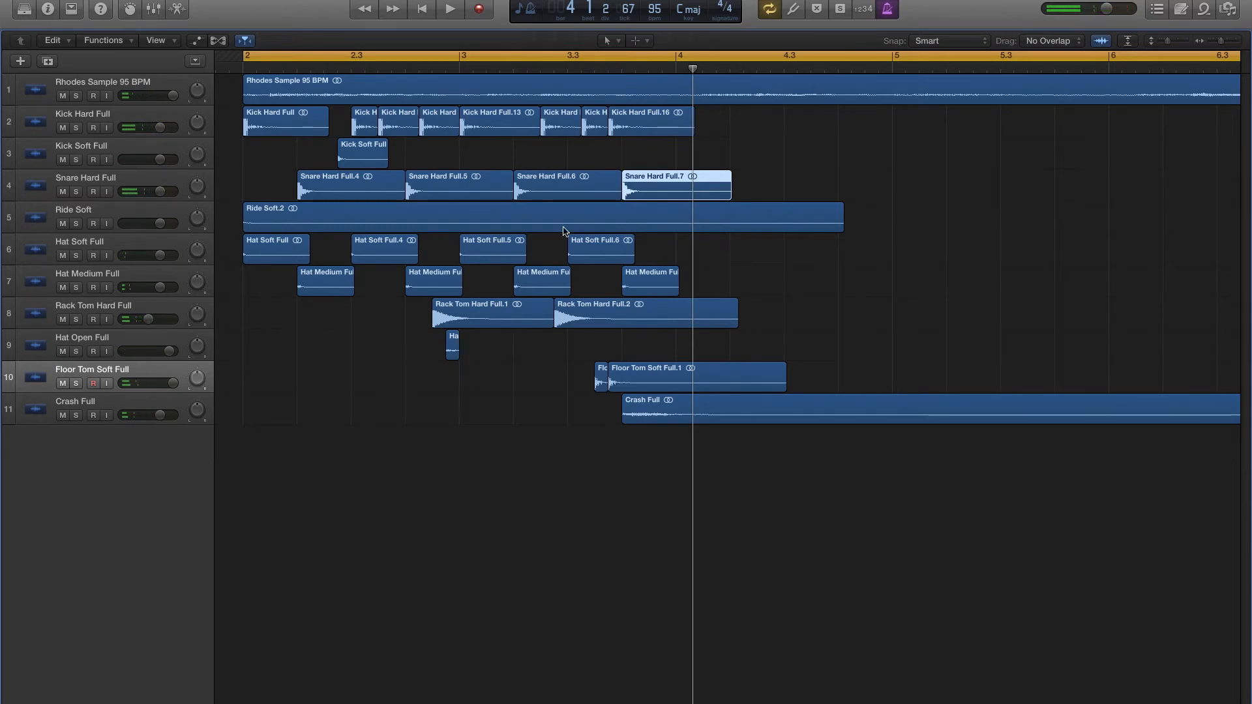
{"action": "left_click_drag", "start_coordinate": [274, 244], "coordinate": [703, 248]}
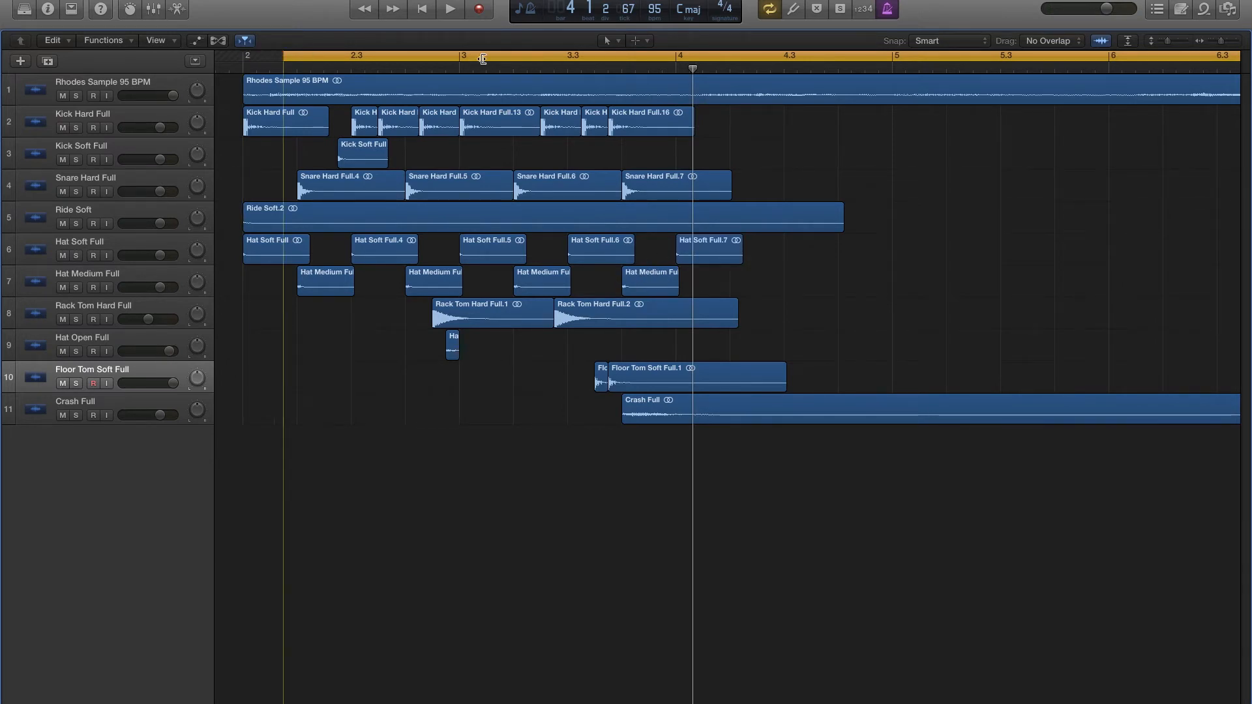
{"action": "left_click_drag", "start_coordinate": [483, 59], "coordinate": [677, 71]}
{"action": "scroll", "coordinate": [633, 174], "scroll_direction": "right", "scroll_amount": 3}
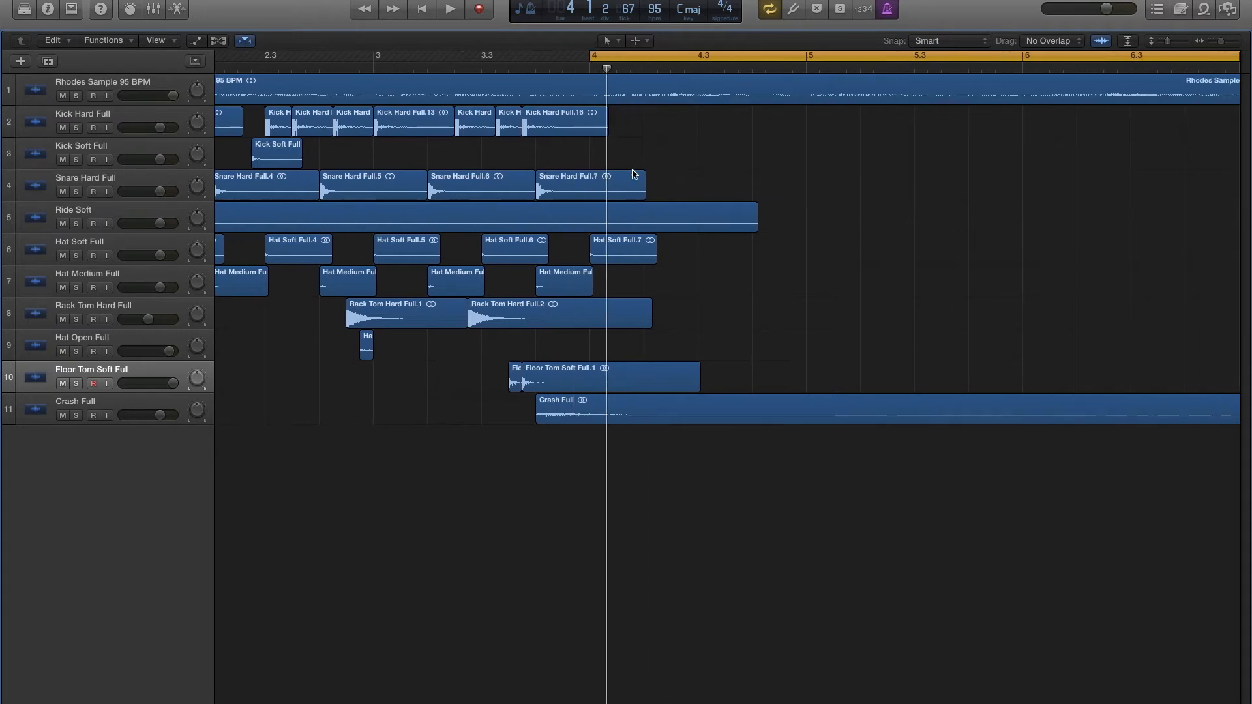
- Copy the last hard kick to beat 1 of bar 4 and audition it
{"action": "key", "text": "space"}
{"action": "scroll", "coordinate": [657, 202], "scroll_direction": "right", "scroll_amount": 10}
{"action": "scroll", "coordinate": [587, 281], "scroll_direction": "left", "scroll_amount": 3}
{"action": "key", "text": "space"}
{"action": "key", "text": "space"}
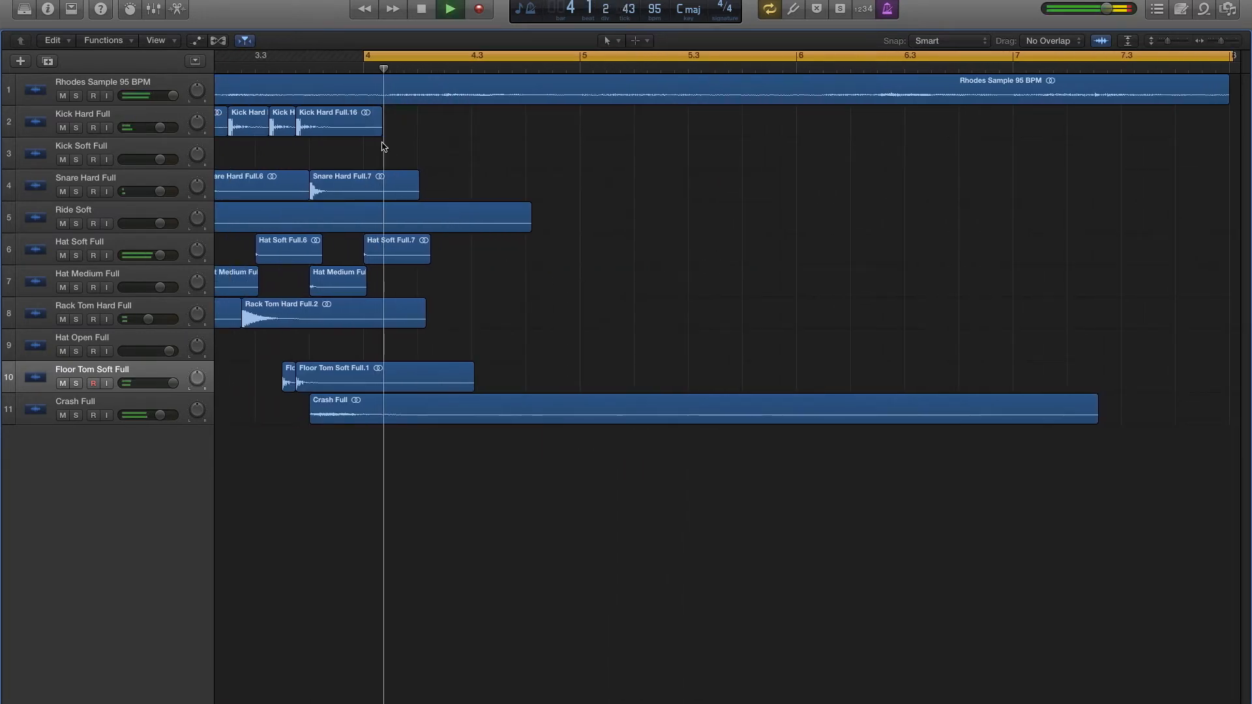
{"action": "left_click_drag", "start_coordinate": [345, 133], "coordinate": [415, 139]}
{"action": "key", "text": "space"}
- Copy the last medium hat to beat 2 and the last soft hat to the offbeat of beat 1 in bar 4, auditioning both
{"action": "left_click_drag", "start_coordinate": [331, 287], "coordinate": [441, 282]}
{"action": "key", "text": "space"}
{"action": "key", "text": "space"}
{"action": "left_click_drag", "start_coordinate": [392, 259], "coordinate": [419, 238]}
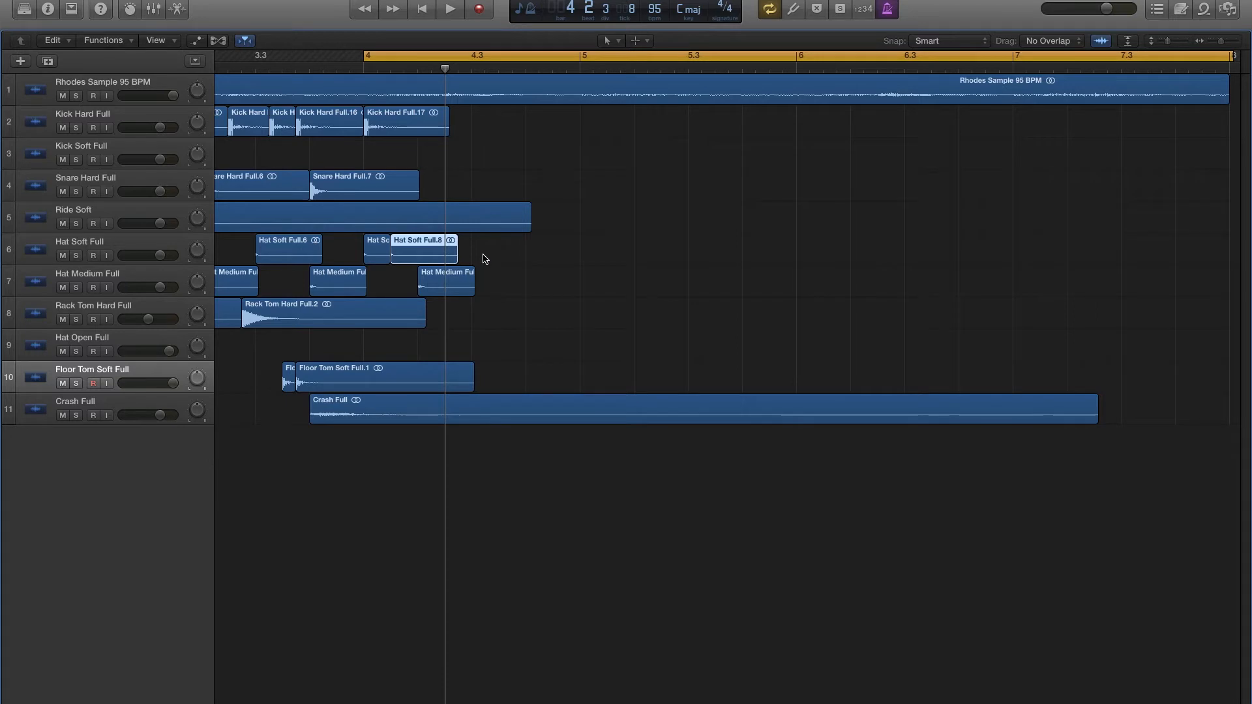
{"action": "key", "text": "space"}
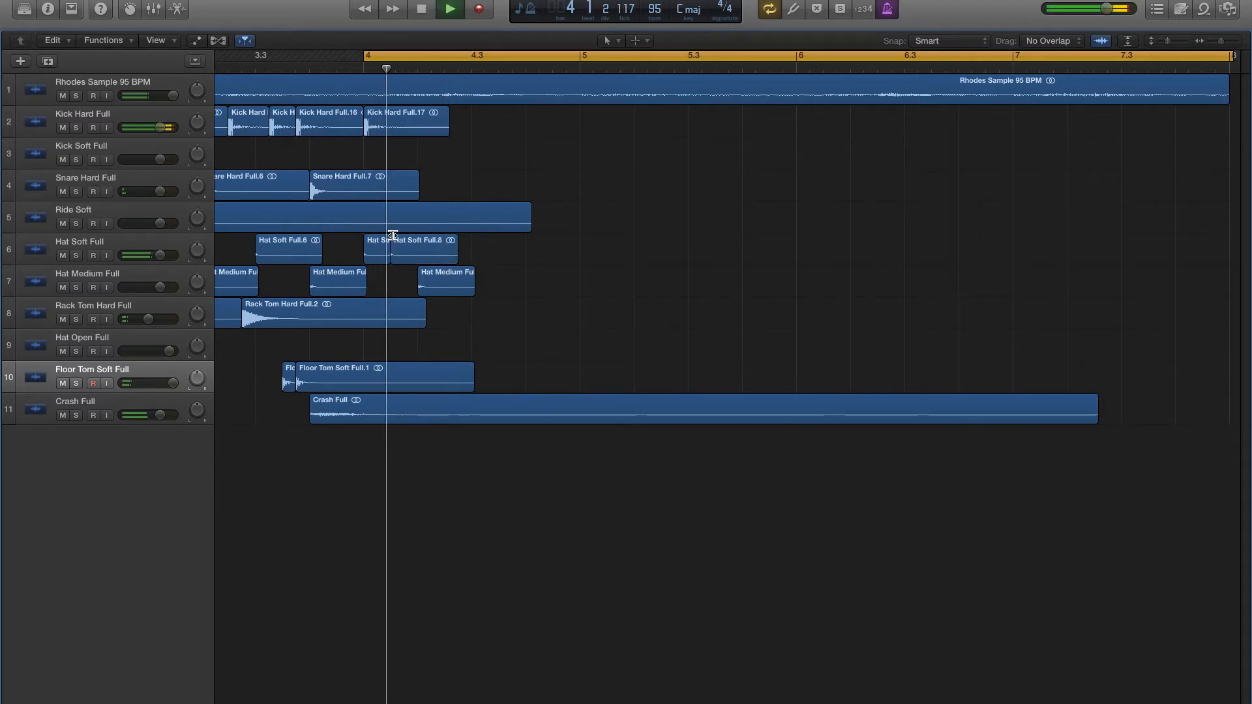
- Copy the soft hat to the offbeat of beat 2 and to beat 3 of bar 4, and audition the pattern
{"action": "left_click_drag", "start_coordinate": [410, 259], "coordinate": [490, 257]}
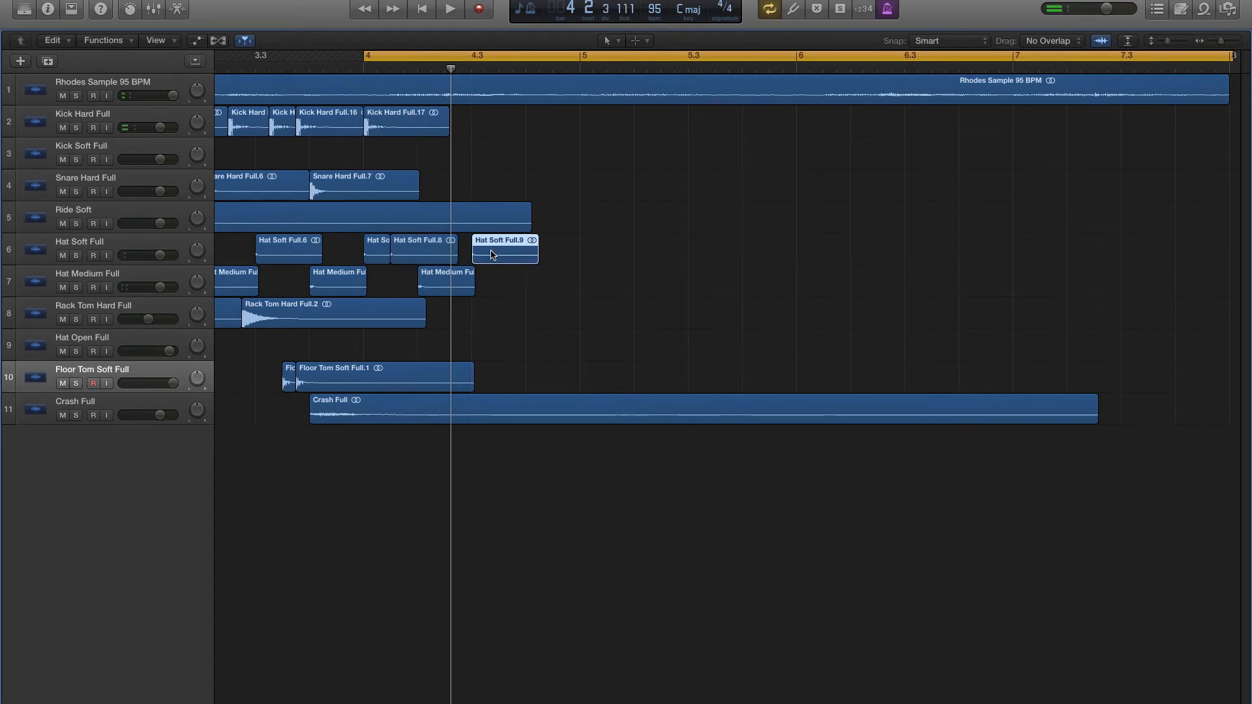
{"action": "mouse_move", "coordinate": [481, 261]}
{"action": "left_mouse_down"}
{"action": "mouse_move", "coordinate": [466, 256]}
{"action": "mouse_move", "coordinate": [503, 255]}
{"action": "left_mouse_up"}
{"action": "key", "text": "space"}
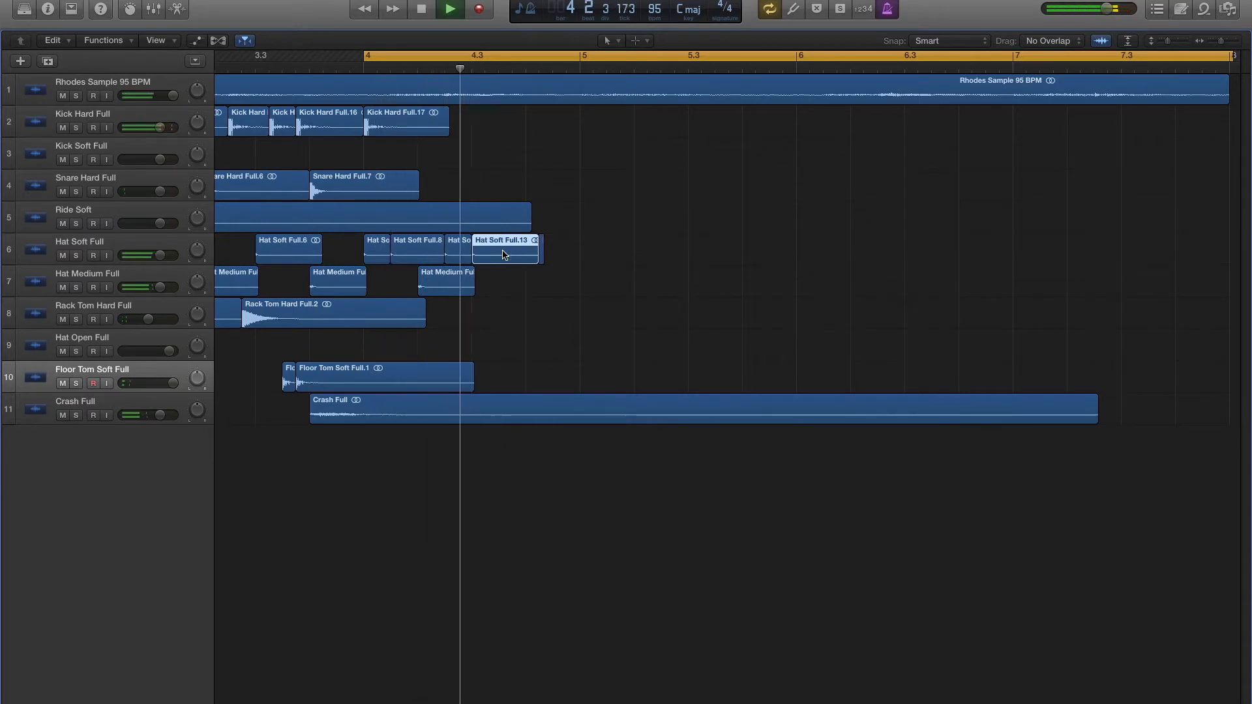
{"action": "scroll", "coordinate": [503, 255], "scroll_direction": "down", "scroll_amount": 2}
{"action": "key", "text": "space"}
- Copy the soft hat to the offbeat of beat 3 and the medium hat to beat 4 of bar 4, and audition them
{"action": "left_click_drag", "start_coordinate": [503, 255], "coordinate": [517, 254]}
{"action": "left_click_drag", "start_coordinate": [456, 287], "coordinate": [537, 287]}
{"action": "key", "text": "space"}
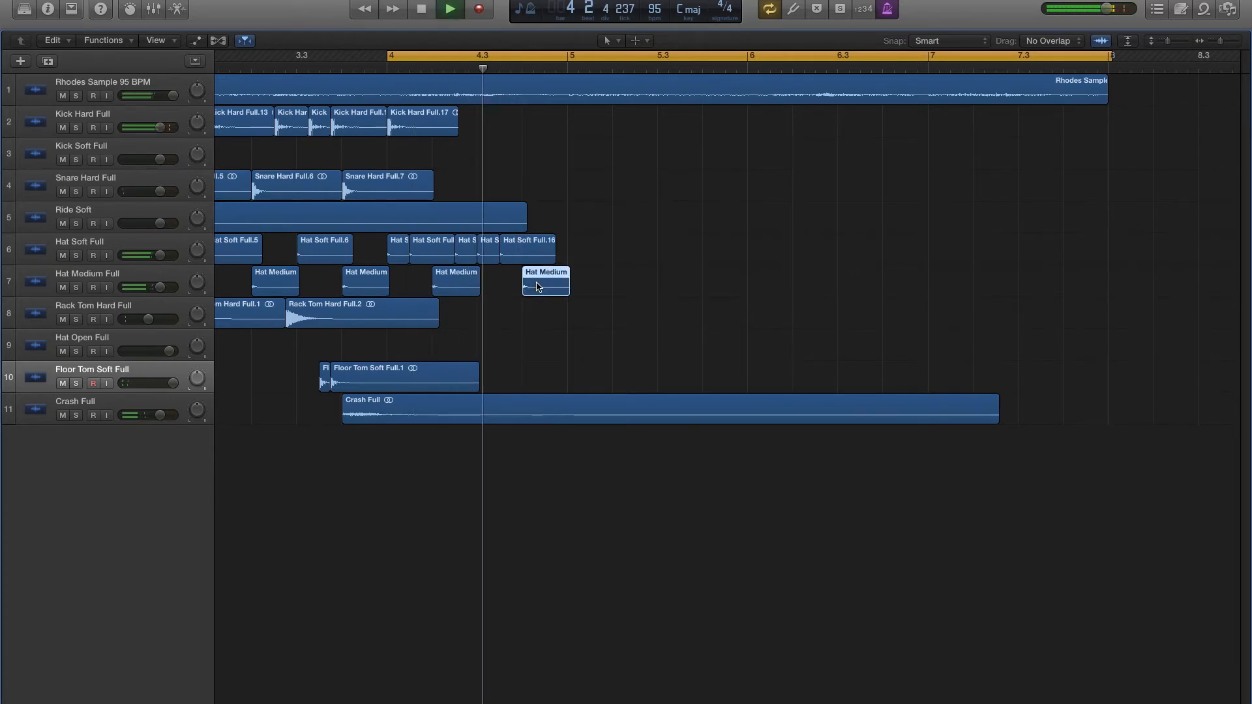
{"action": "scroll", "coordinate": [537, 287], "scroll_direction": "up", "scroll_amount": 2}
{"action": "key", "text": "space"}
- Copy the soft hat to the offbeat of beat 4 in bar 4, duplicate the hat pattern into bar 5, and audition it
{"action": "mouse_move", "coordinate": [496, 255]}
{"action": "left_mouse_down"}
{"action": "mouse_move", "coordinate": [530, 255]}
{"action": "mouse_move", "coordinate": [516, 255]}
{"action": "left_mouse_up"}
{"action": "scroll", "coordinate": [723, 277], "scroll_direction": "left", "scroll_amount": 1}
{"action": "left_click_drag", "start_coordinate": [730, 273], "coordinate": [596, 254]}
{"action": "key", "text": "space"}
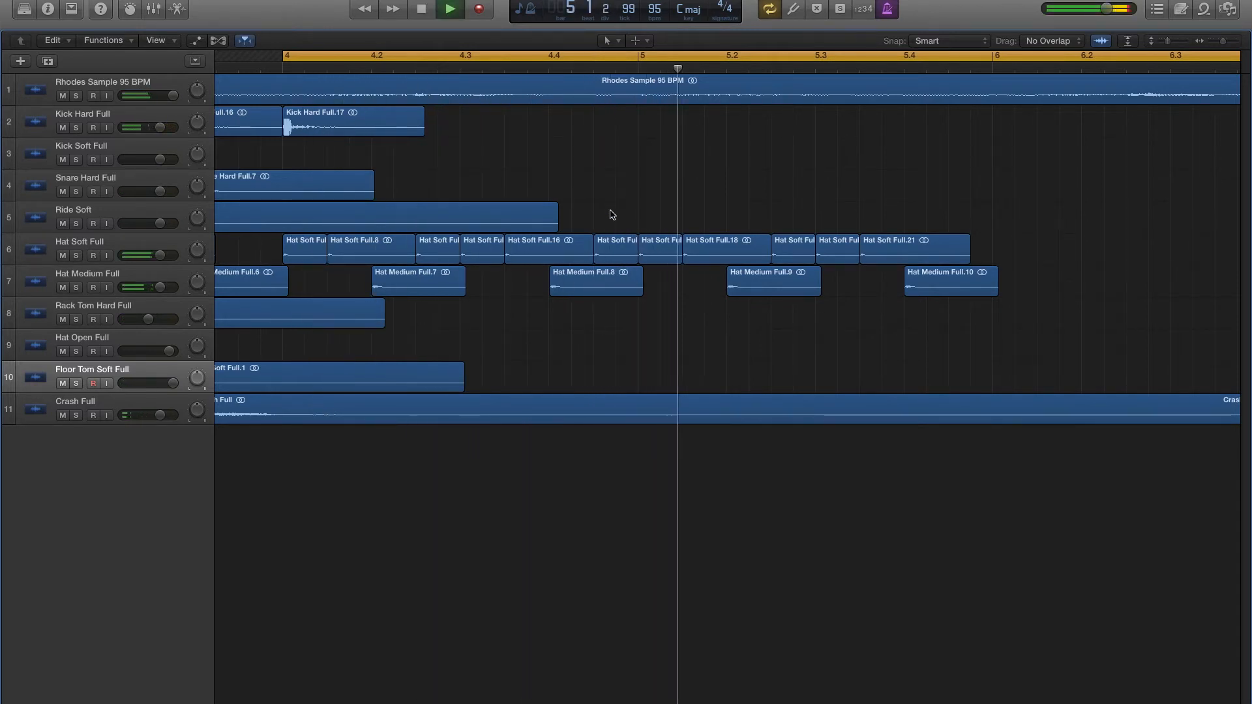
{"action": "key", "text": "space"}
- Extend the cycle range back to beat 4 of bar 3 and audition the transition into bar 4
{"action": "key", "text": "space"}
{"action": "scroll", "coordinate": [313, 151], "scroll_direction": "left", "scroll_amount": 5}
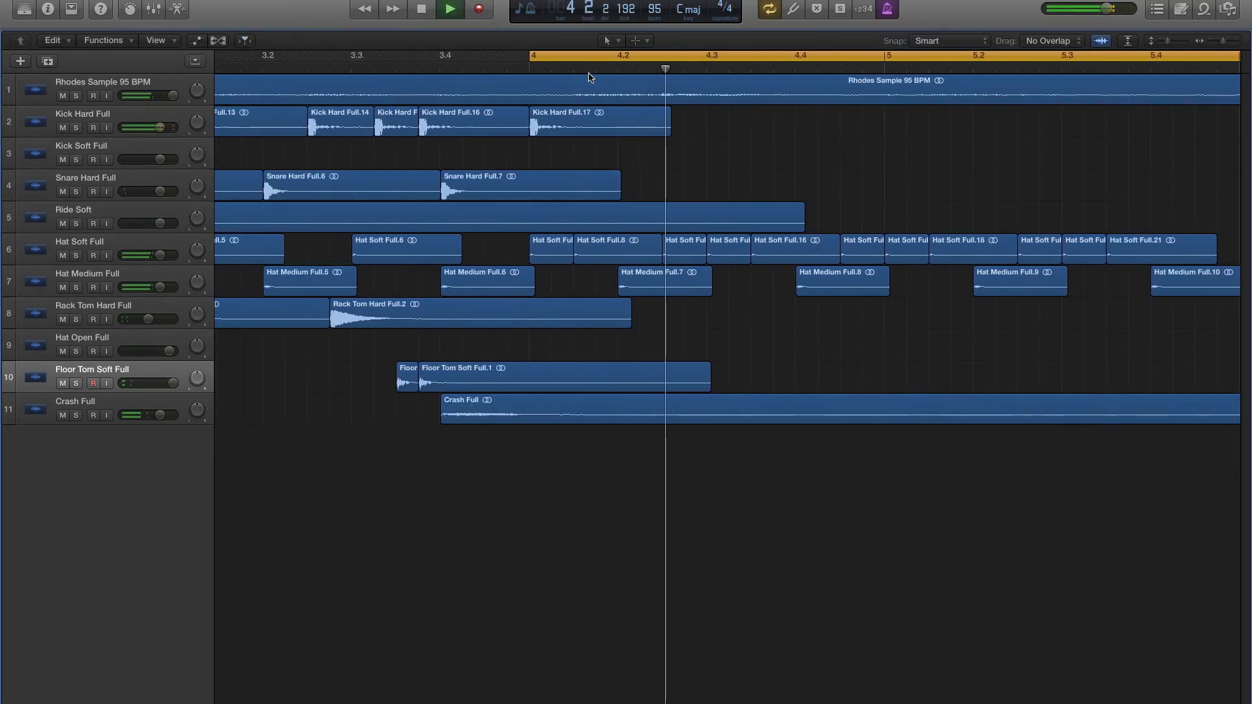
{"action": "left_click_drag", "start_coordinate": [530, 59], "coordinate": [441, 59]}
{"action": "key", "text": "space"}
{"action": "key", "text": "space"}
{"action": "scroll", "coordinate": [600, 153], "scroll_direction": "right", "scroll_amount": 2}
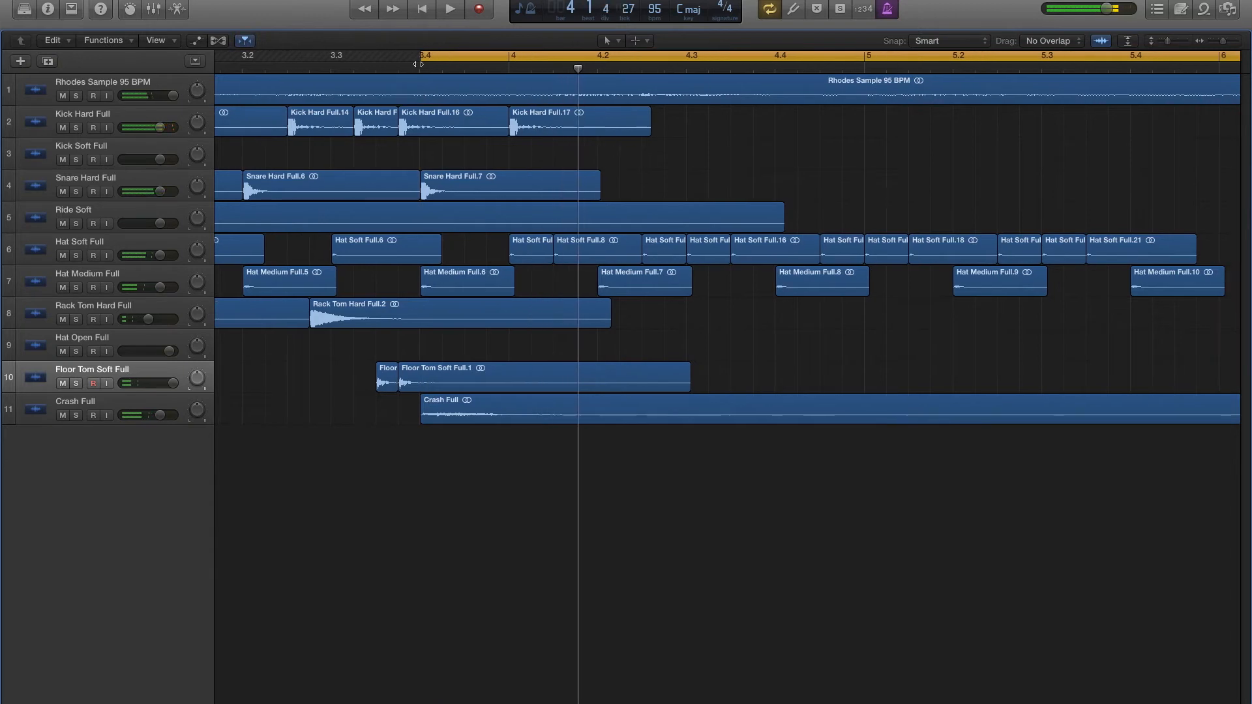
- Extend the cycle range back to the offbeat of beat 2 in bar 3 and audition the fill into bar 4
{"action": "left_click_drag", "start_coordinate": [422, 60], "coordinate": [293, 62]}
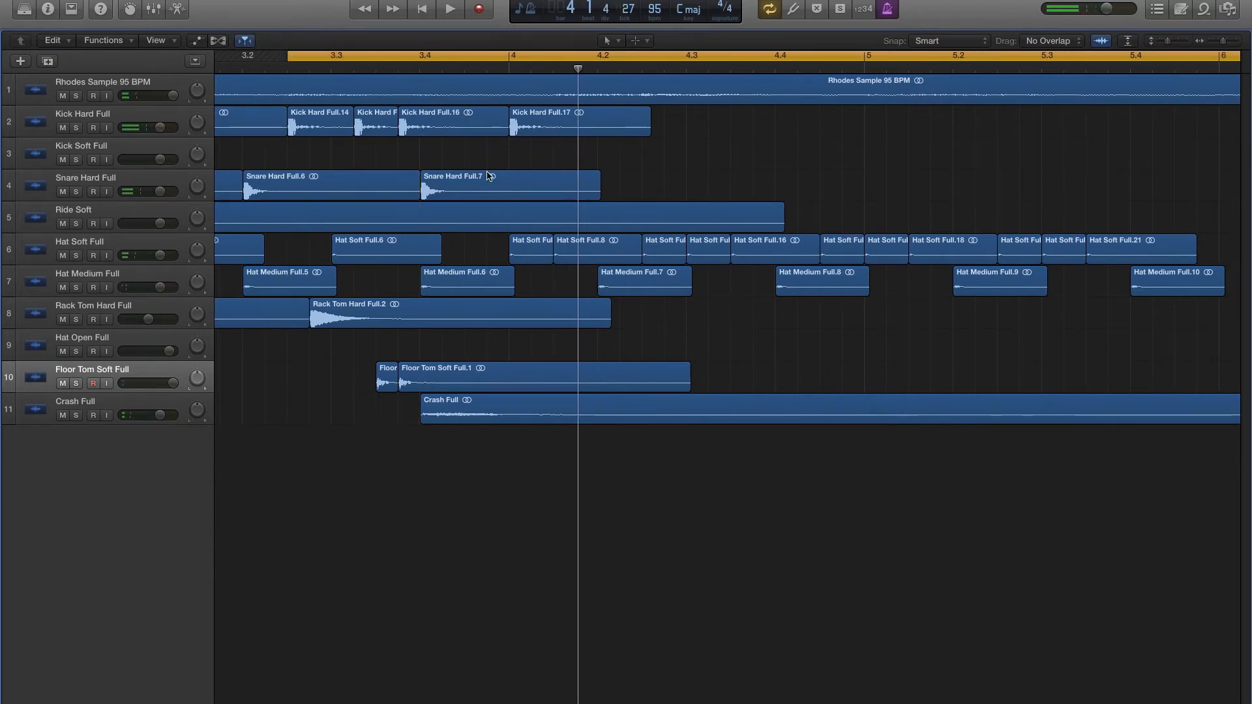
{"action": "key", "text": "super+Left"}
{"action": "key", "text": "super+Left"}
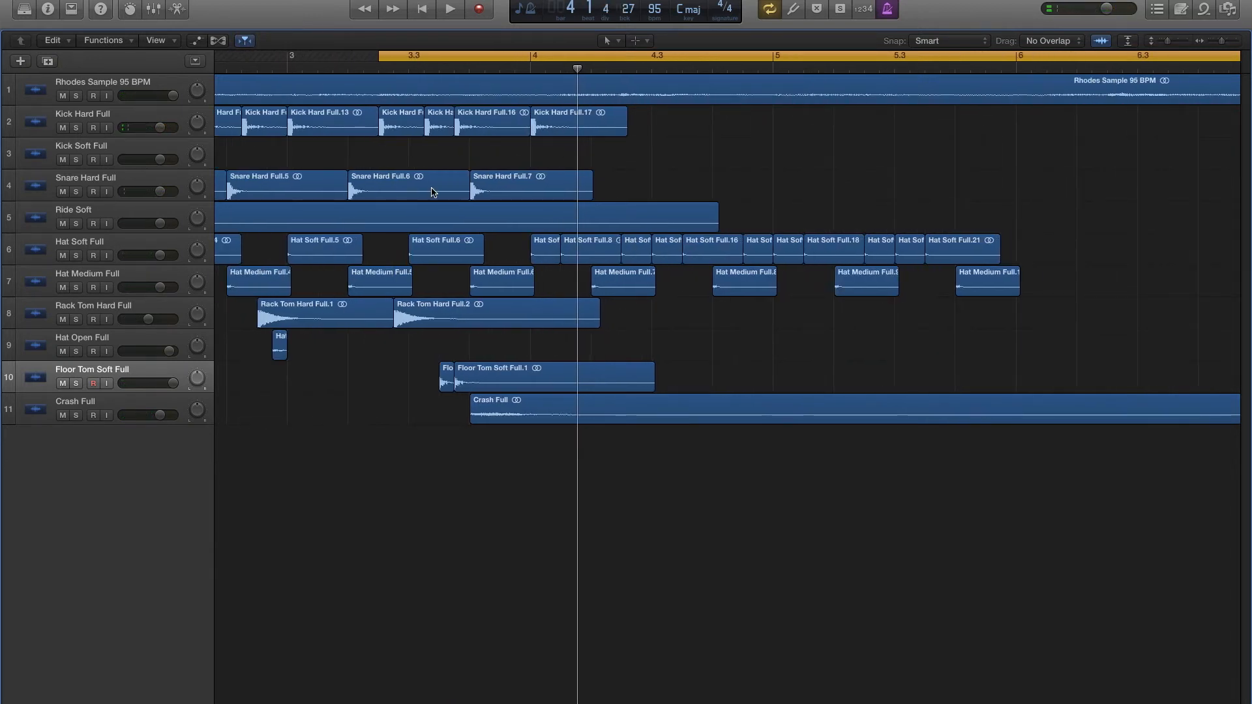
{"action": "key", "text": "space"}
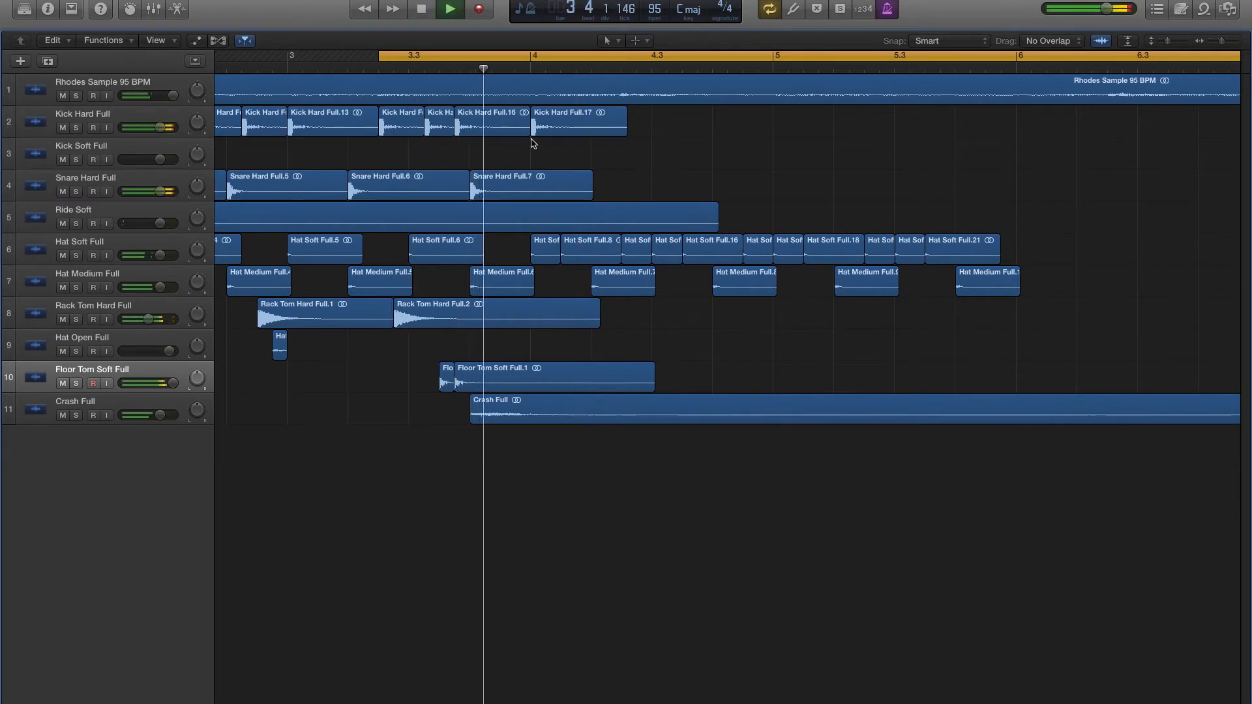
{"action": "key", "text": "space"}
- Add a hard kick on the last sixteenth of bar 3, keeping the one on beat 1 of bar 4, and audition it
{"action": "left_click_drag", "start_coordinate": [573, 132], "coordinate": [548, 130]}
{"action": "left_click_drag", "start_coordinate": [564, 130], "coordinate": [564, 130]}
{"action": "key", "text": "space"}
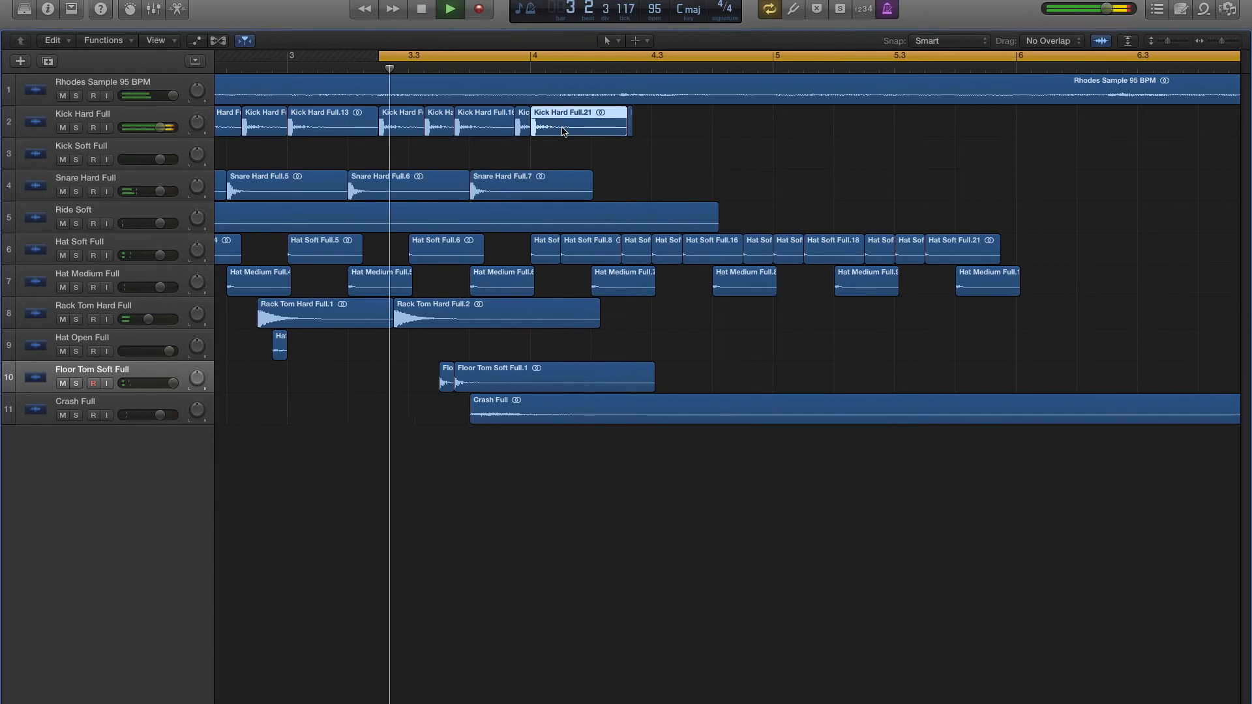
{"action": "key", "text": "space"}
- Copy the hard kick to the second sixteenth of bar 4, start the cycle at the last sixteenth of bar 3, and audition
{"action": "mouse_move", "coordinate": [562, 131]}
{"action": "left_mouse_down"}
{"action": "mouse_move", "coordinate": [577, 131]}
{"action": "mouse_move", "coordinate": [527, 131]}
{"action": "mouse_move", "coordinate": [542, 131]}
{"action": "left_mouse_up"}
{"action": "scroll", "coordinate": [577, 129], "scroll_direction": "right", "scroll_amount": 1}
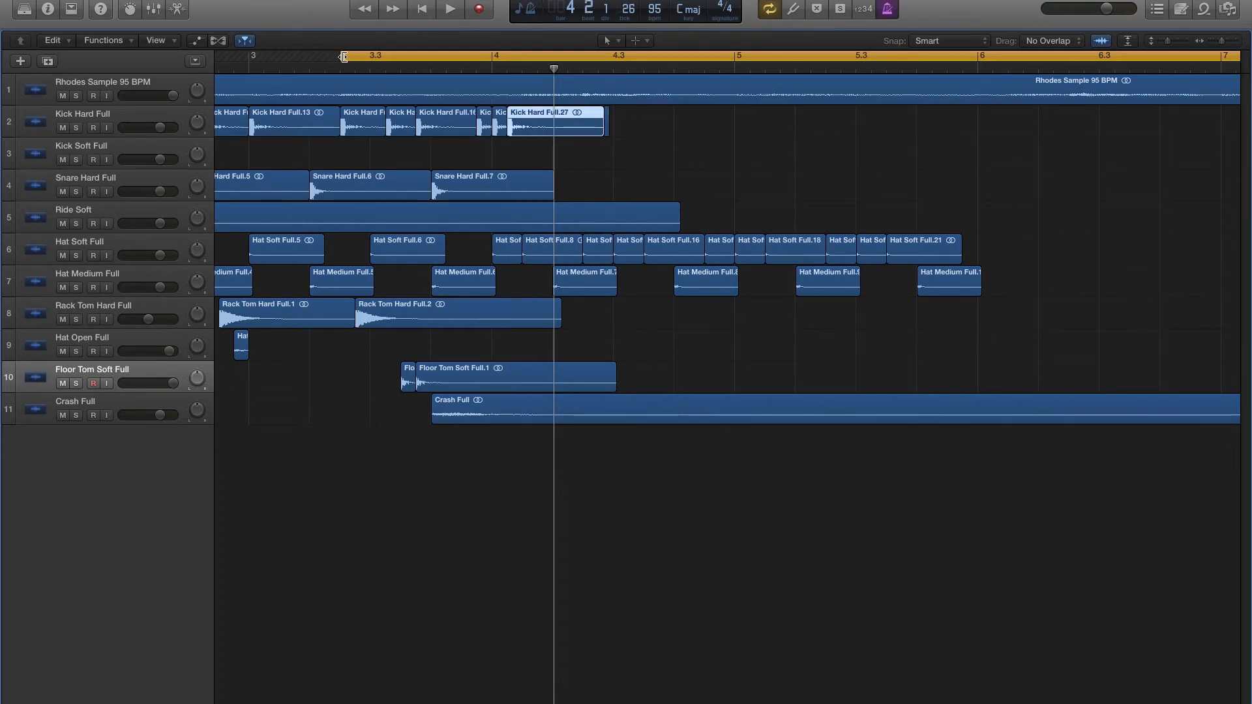
{"action": "left_click_drag", "start_coordinate": [382, 60], "coordinate": [498, 59]}
{"action": "key", "text": "space"}
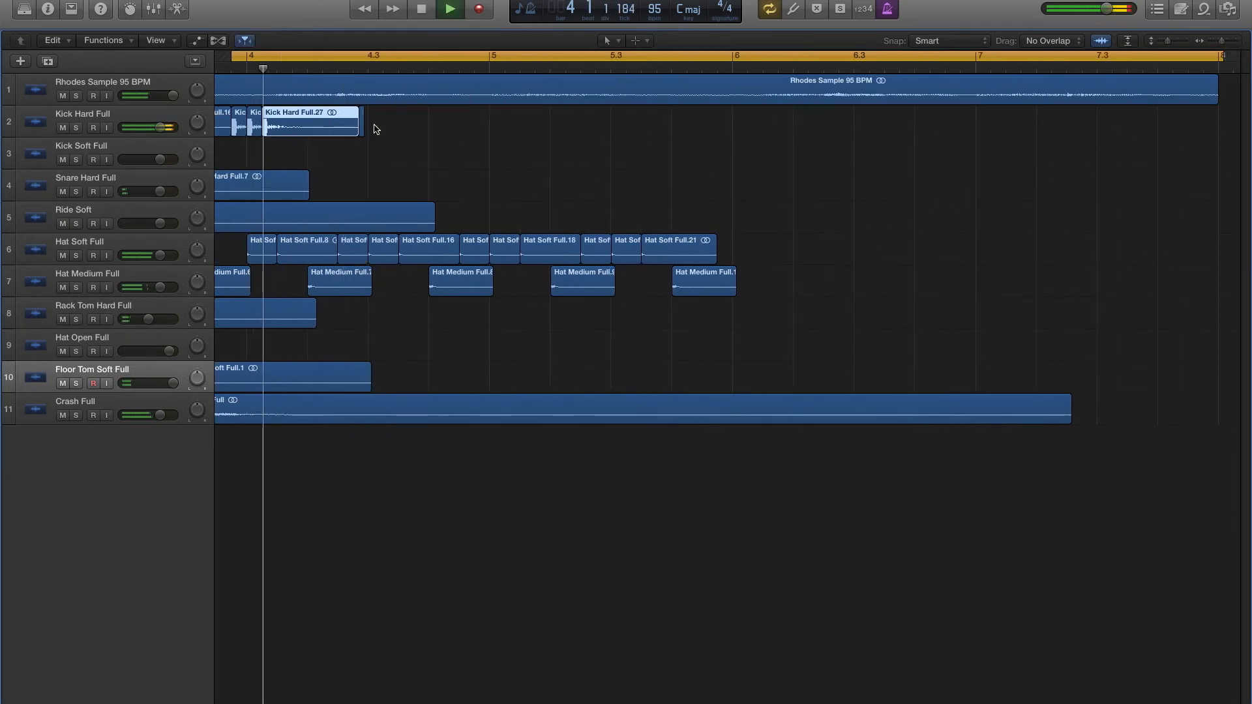
{"action": "key", "text": "space"}
- Copy the last hard kick to the last sixteenth of beat 1 in bar 4 and audition it
{"action": "left_click_drag", "start_coordinate": [328, 130], "coordinate": [334, 130]}
{"action": "key", "text": "space"}
{"action": "key", "text": "space"}
{"action": "key", "text": "space"}
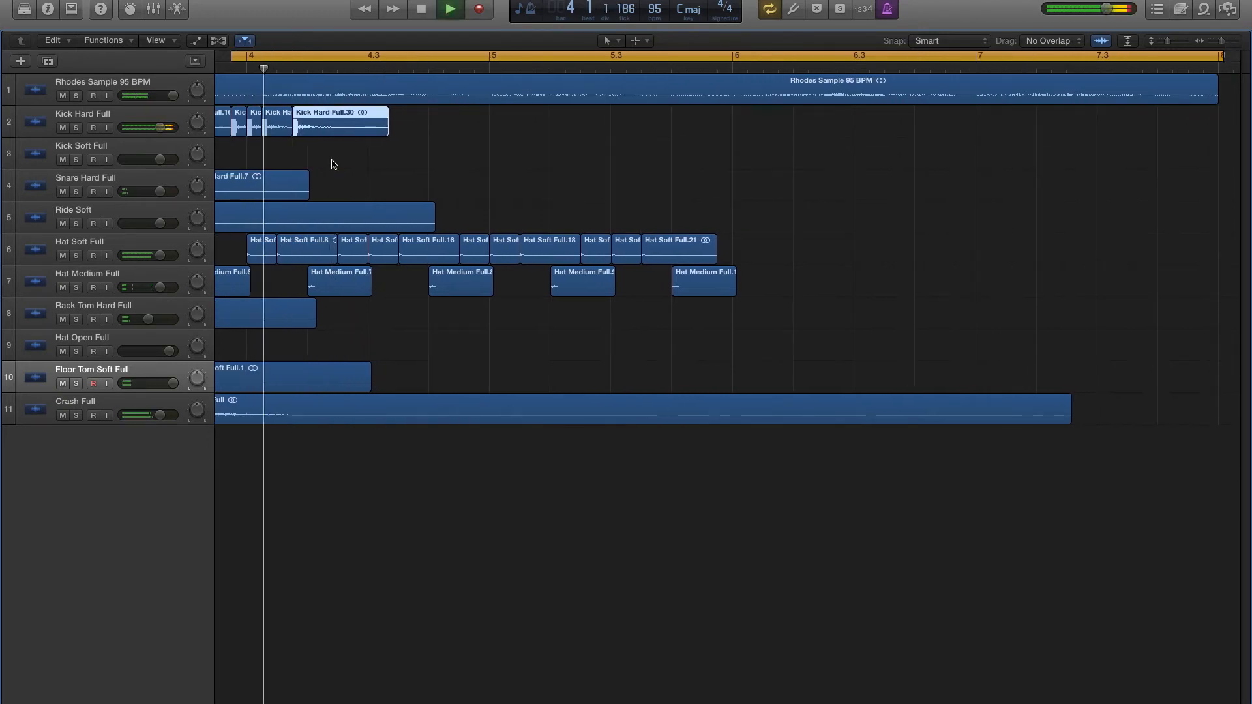
- Copy the last hard snare to beat 2 of bar 4 and audition it with the kicks
{"action": "scroll", "coordinate": [288, 204], "scroll_direction": "left", "scroll_amount": 3}
{"action": "left_click_drag", "start_coordinate": [315, 190], "coordinate": [428, 191]}
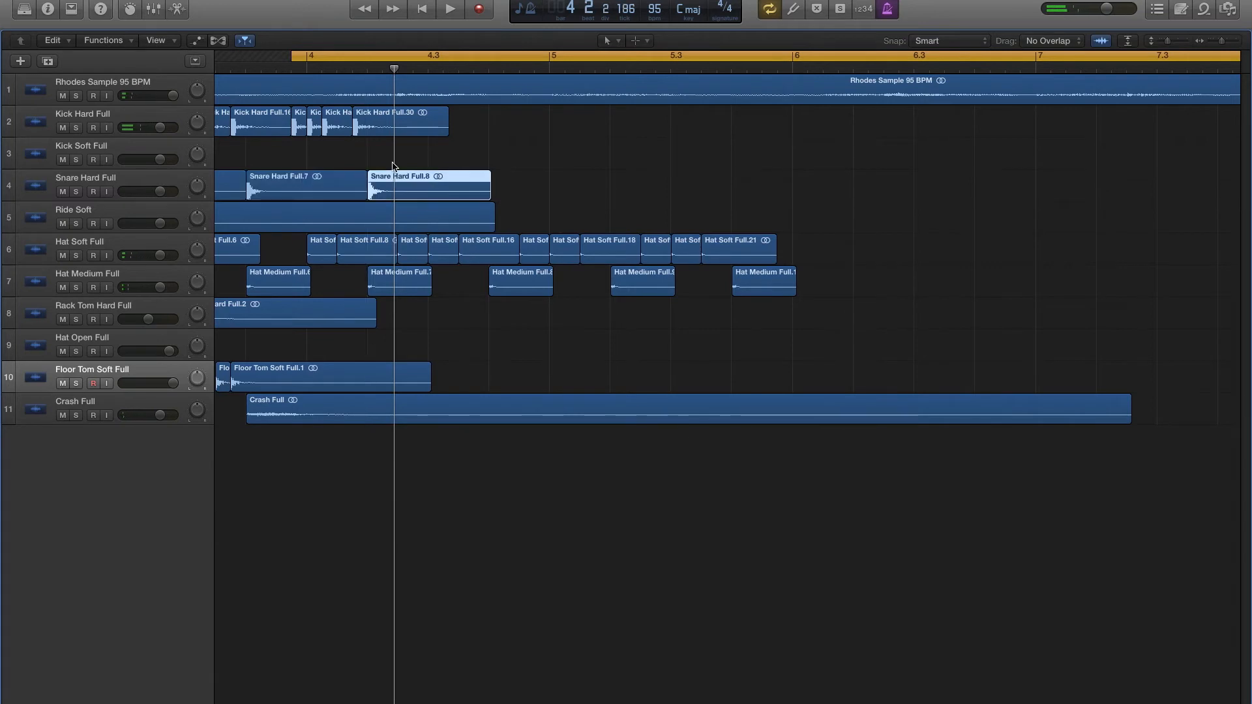
{"action": "key", "text": "space"}
- Copy the last hard kick to the second sixteenth of beat 2 in bar 4 and audition it
{"action": "key", "text": "space"}
{"action": "left_click_drag", "start_coordinate": [325, 129], "coordinate": [352, 130]}
{"action": "key", "text": "space"}
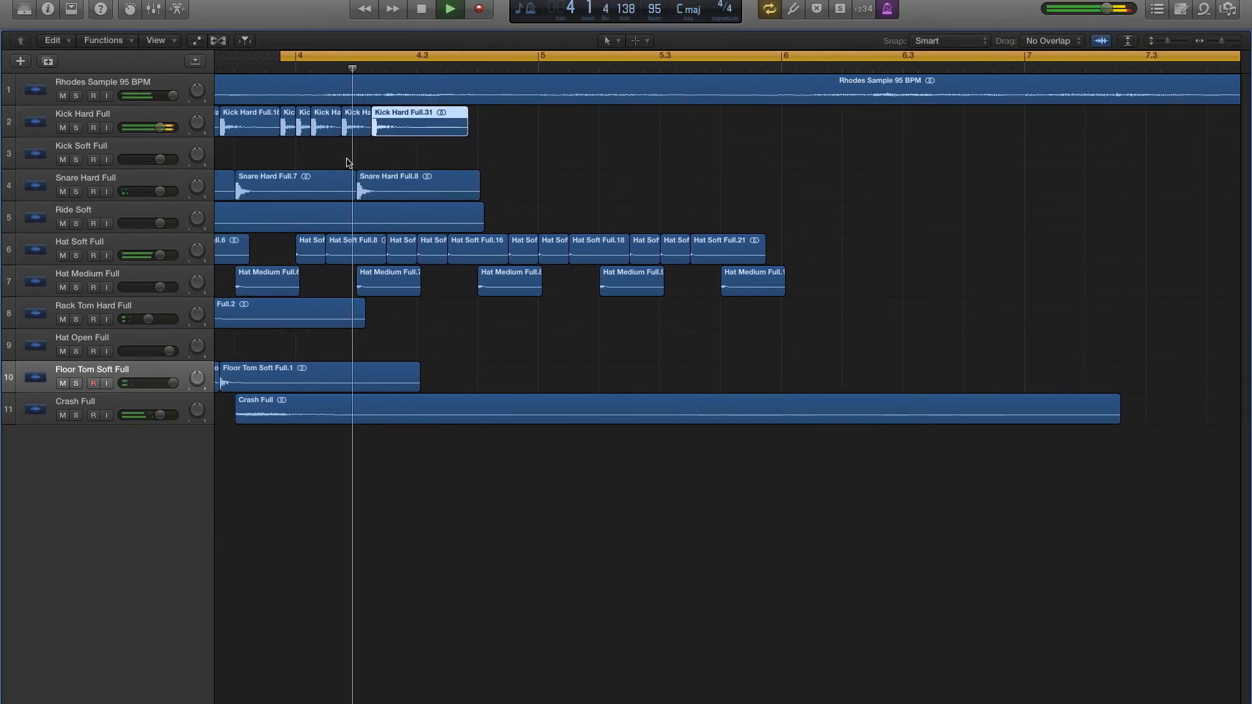
- Try a copied hard snare on beat 3 of bar 4, audition it, and undo the copy
{"action": "key", "text": "space"}
{"action": "left_click_drag", "start_coordinate": [418, 184], "coordinate": [451, 186]}
{"action": "key", "text": "space"}
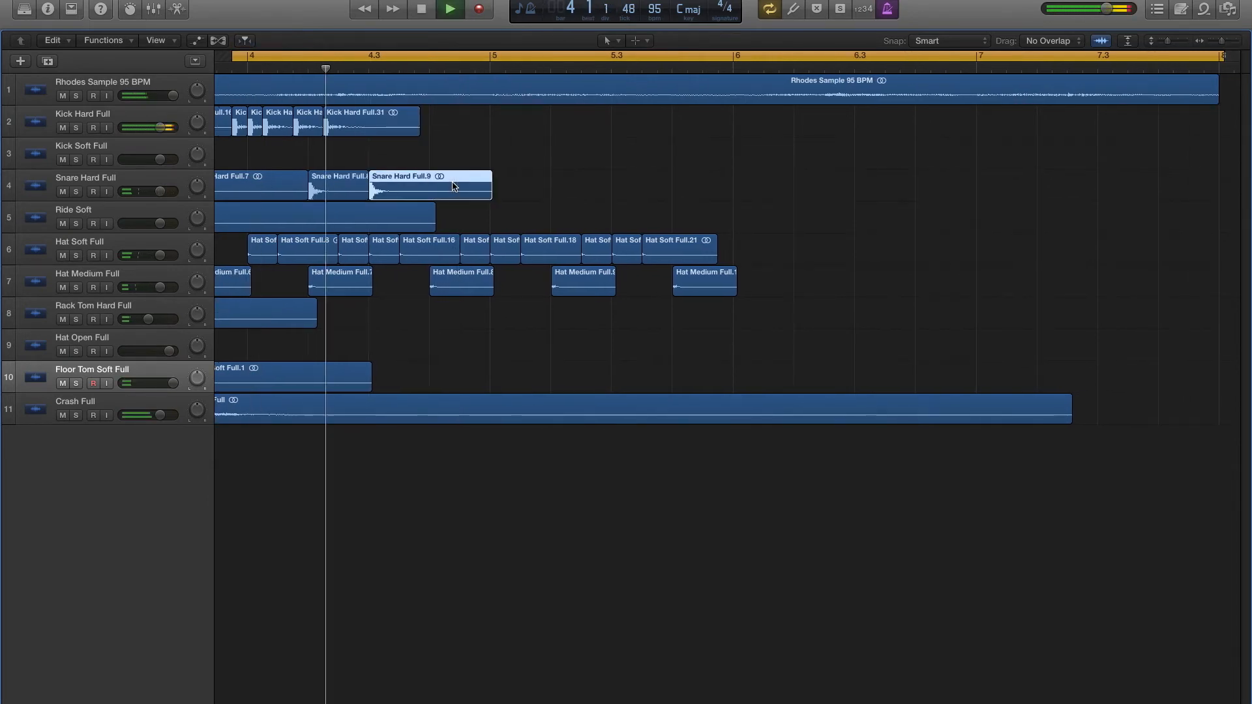
{"action": "key", "text": "space"}
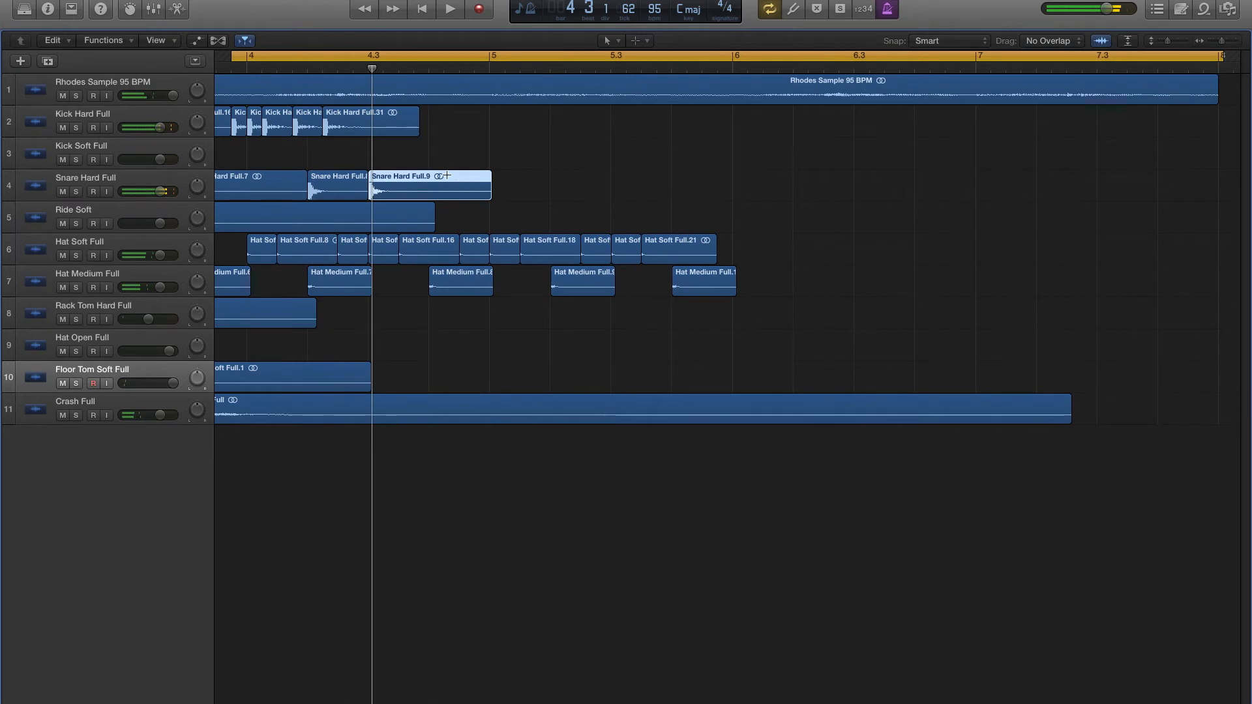
{"action": "key", "text": "super+z"}
- Copy the hard snare from beat 2 to beat 4 of bar 4, audition it, and move the cycle start to bar 4
{"action": "left_click_drag", "start_coordinate": [375, 192], "coordinate": [496, 192]}
{"action": "scroll", "coordinate": [375, 165], "scroll_direction": "left", "scroll_amount": 2}
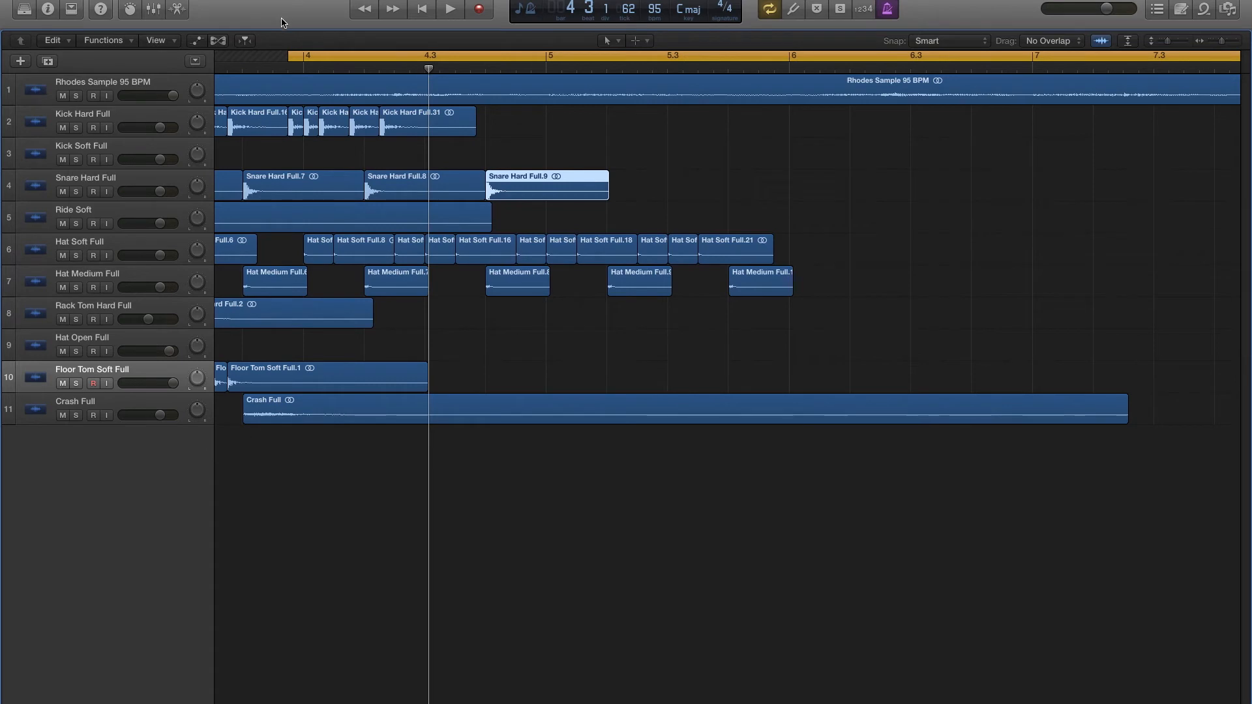
{"action": "key", "text": "space"}
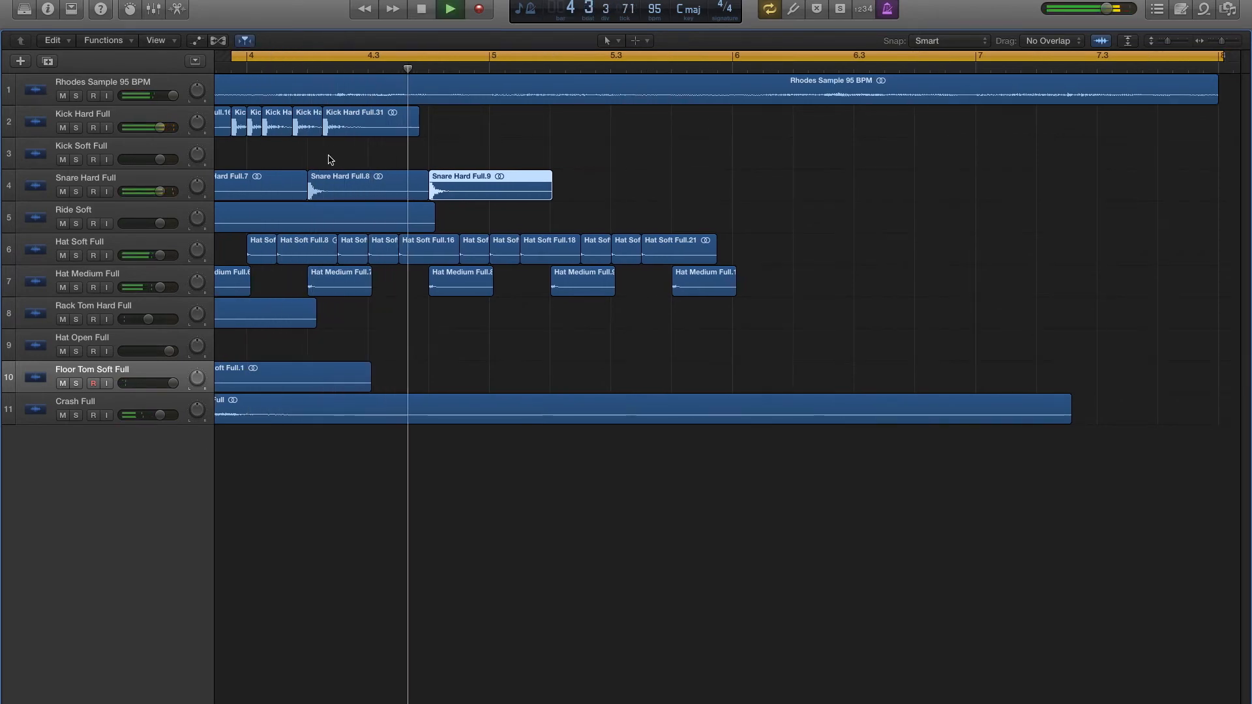
{"action": "key", "text": "space"}
{"action": "key", "text": "space"}
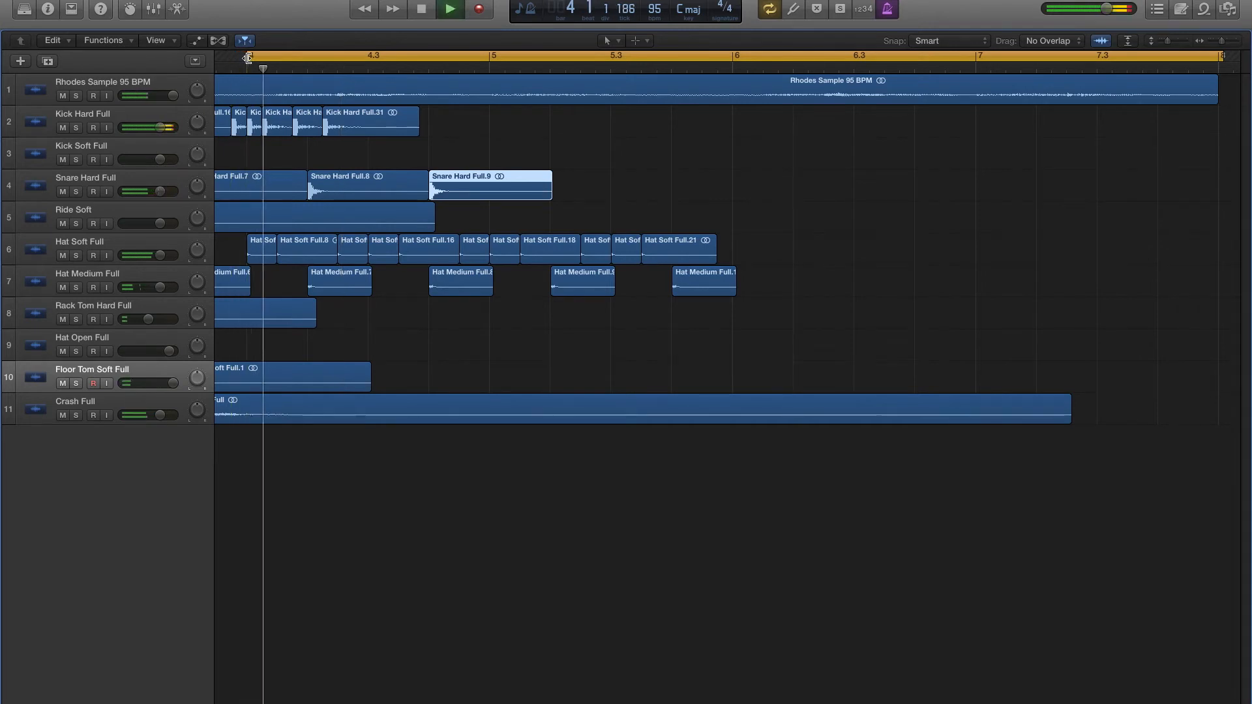
- Copy the last hard kick to beat 3 of bar 4 and audition its placement several times
{"action": "key", "text": "space"}
{"action": "left_click_drag", "start_coordinate": [358, 127], "coordinate": [401, 128]}
{"action": "key", "text": "space"}
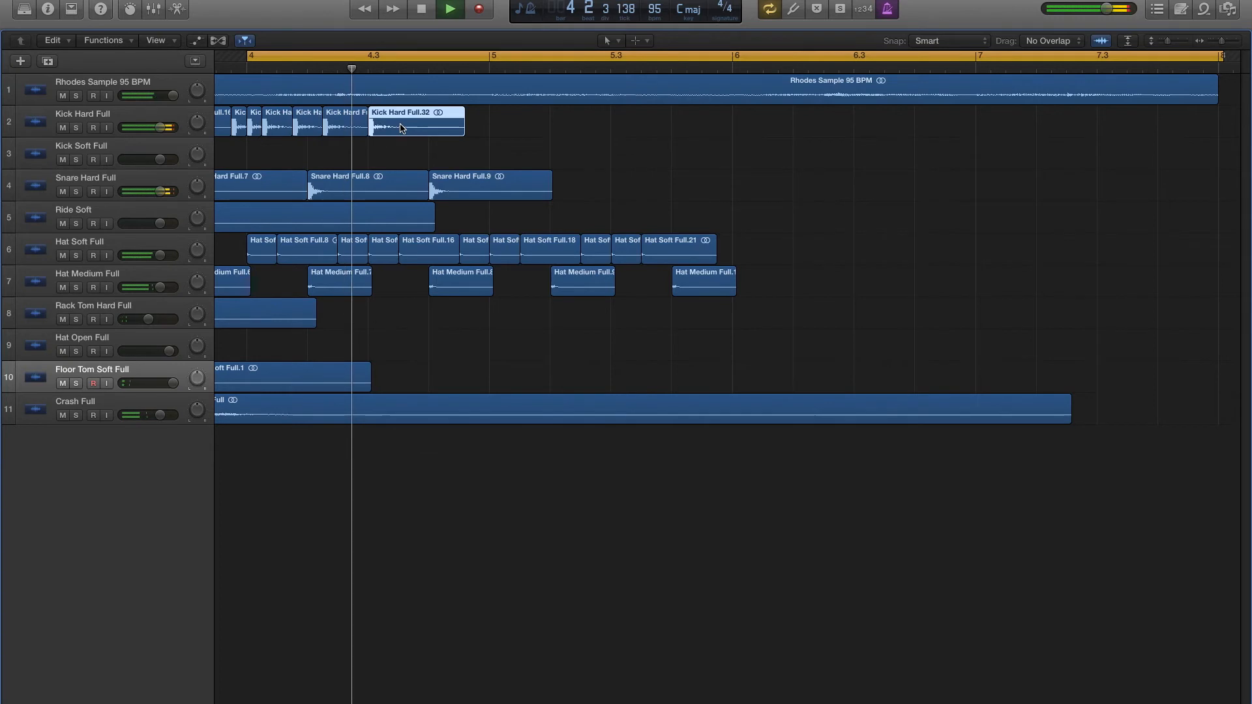
{"action": "key", "text": "space"}
{"action": "mouse_move", "coordinate": [401, 128]}
{"action": "left_mouse_down"}
{"action": "mouse_move", "coordinate": [385, 131]}
{"action": "mouse_move", "coordinate": [395, 129]}
{"action": "left_mouse_up"}
{"action": "key", "text": "space"}
{"action": "key", "text": "space"}
{"action": "key", "text": "space"}
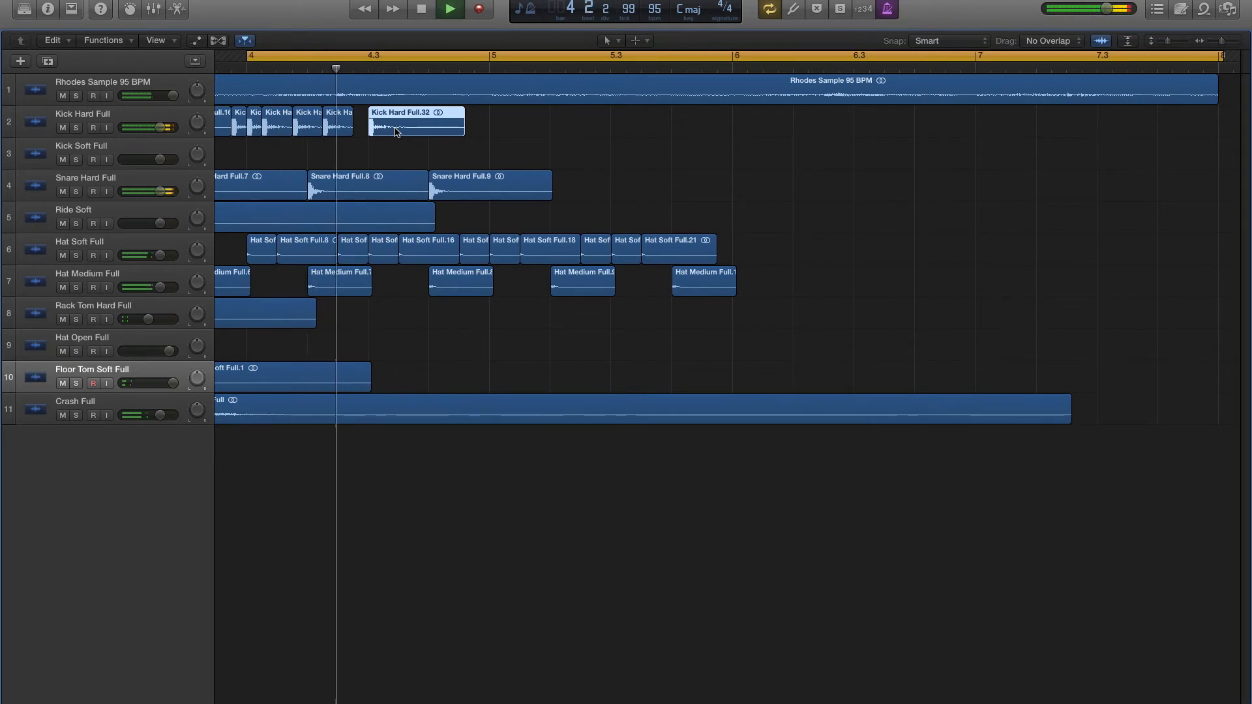
- Copy the hard kick to the last sixteenth of beat 3 and the offbeat of beat 4 in bar 4, and audition both
{"action": "key", "text": "space"}
{"action": "left_click_drag", "start_coordinate": [395, 132], "coordinate": [442, 130]}
{"action": "key", "text": "space"}
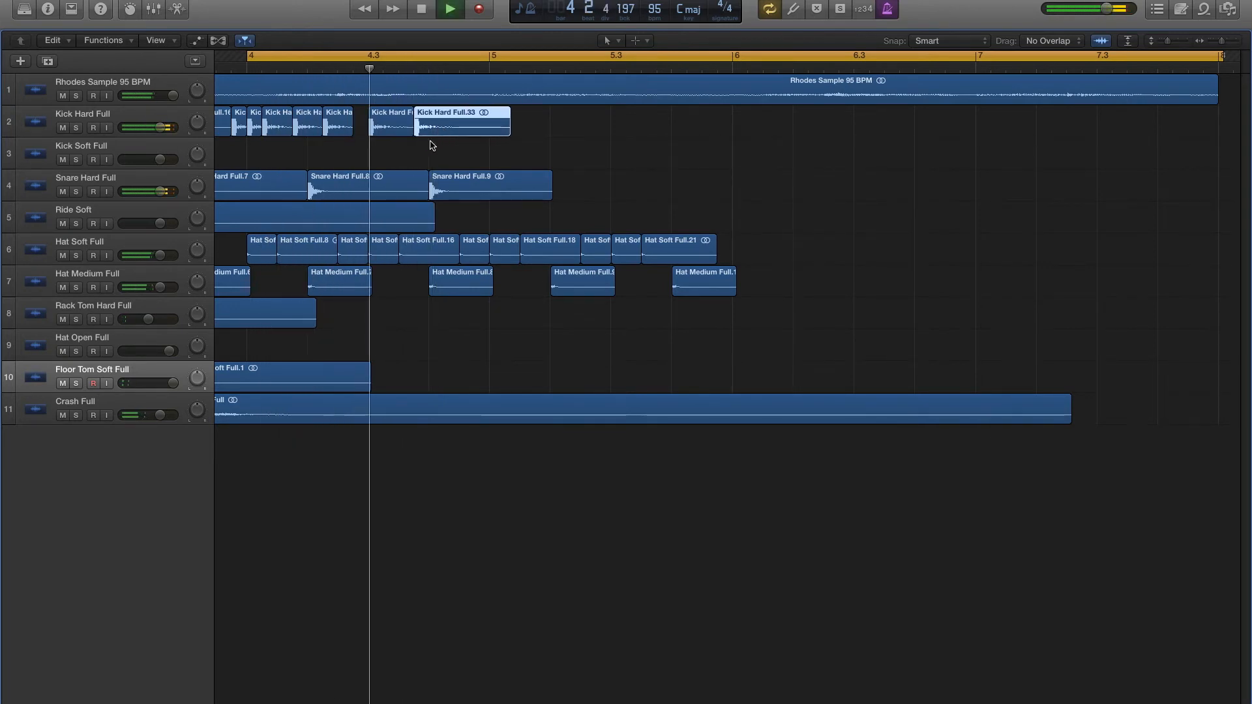
{"action": "left_click_drag", "start_coordinate": [352, 130], "coordinate": [482, 131]}
{"action": "key", "text": "space"}
{"action": "key", "text": "space"}
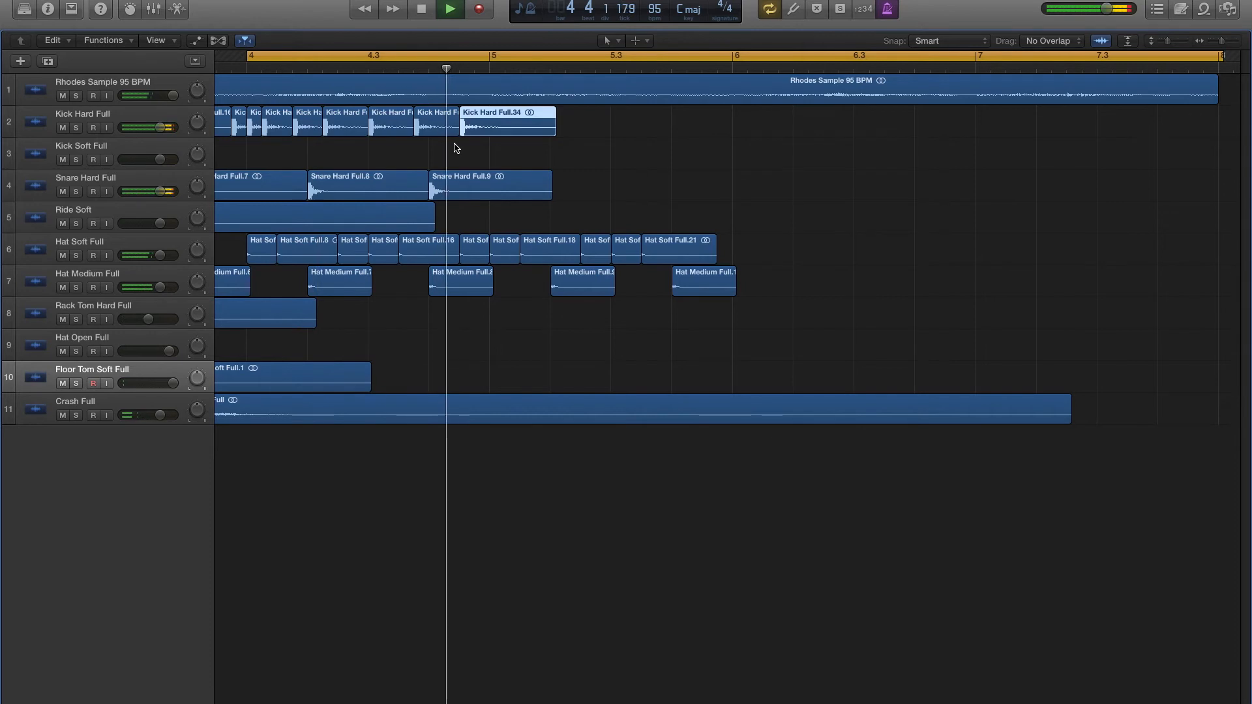
{"action": "key", "text": "space"}
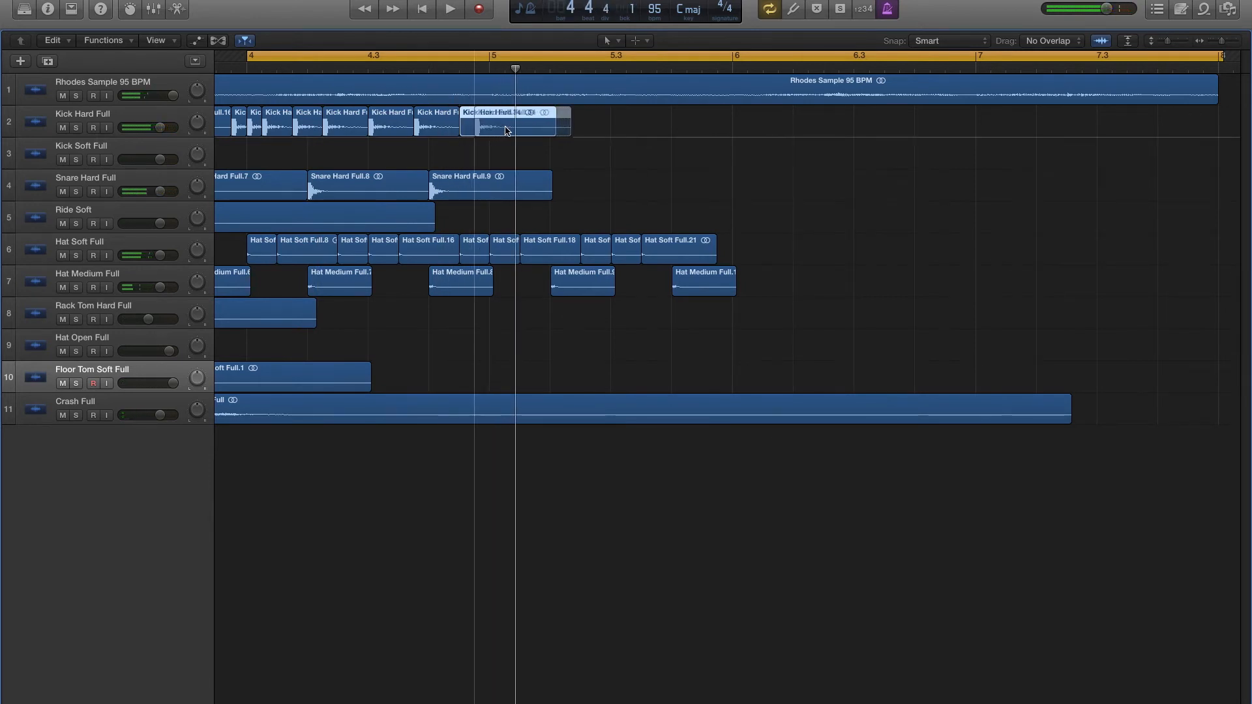
- Try the last hard kick on the last sixteenth of bar 4, extending the previous kick region up to it
{"action": "key", "text": "space"}
{"action": "mouse_move", "coordinate": [492, 130]}
{"action": "left_mouse_down"}
{"action": "mouse_move", "coordinate": [507, 130]}
{"action": "mouse_move", "coordinate": [475, 130]}
{"action": "left_mouse_up"}
{"action": "left_click", "coordinate": [459, 130]}
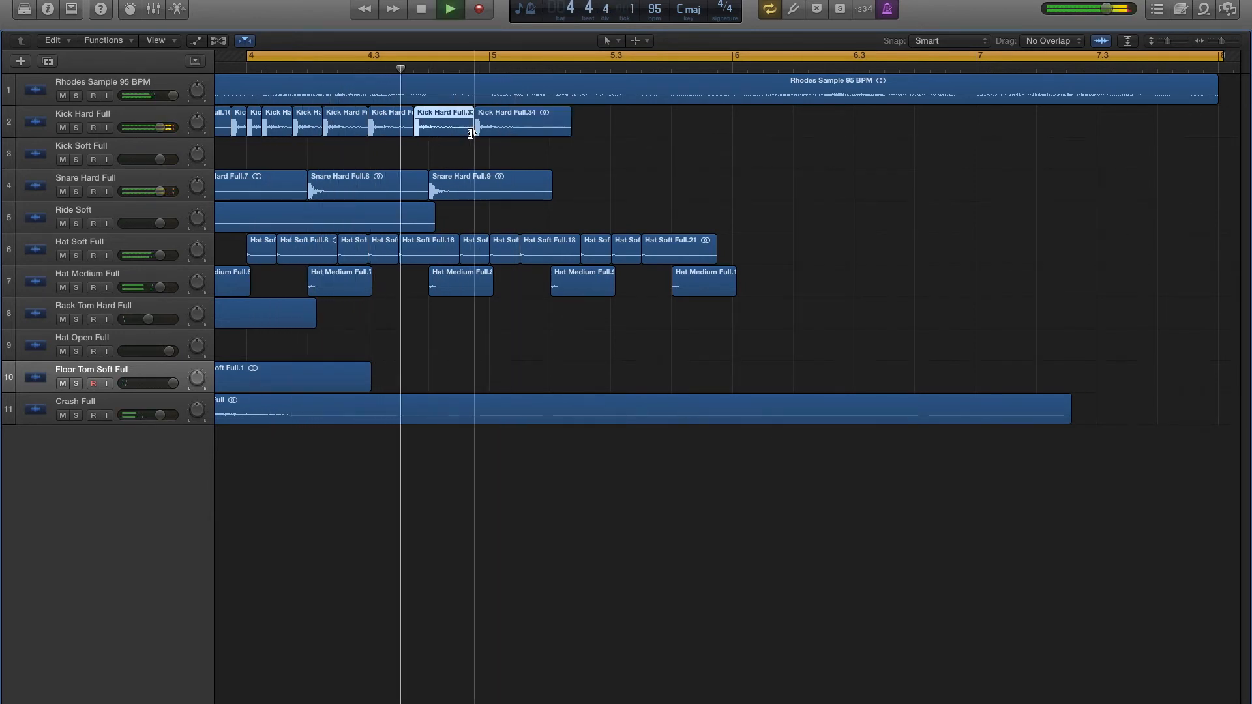
{"action": "left_click", "coordinate": [502, 167]}
- Move the last hard kick to the second sixteenth of beat 4 in bar 4, audition it, and copy it to beat 1 of bar 5
{"action": "left_click_drag", "start_coordinate": [495, 134], "coordinate": [447, 130]}
{"action": "key", "text": "space"}
{"action": "left_click", "coordinate": [493, 167]}
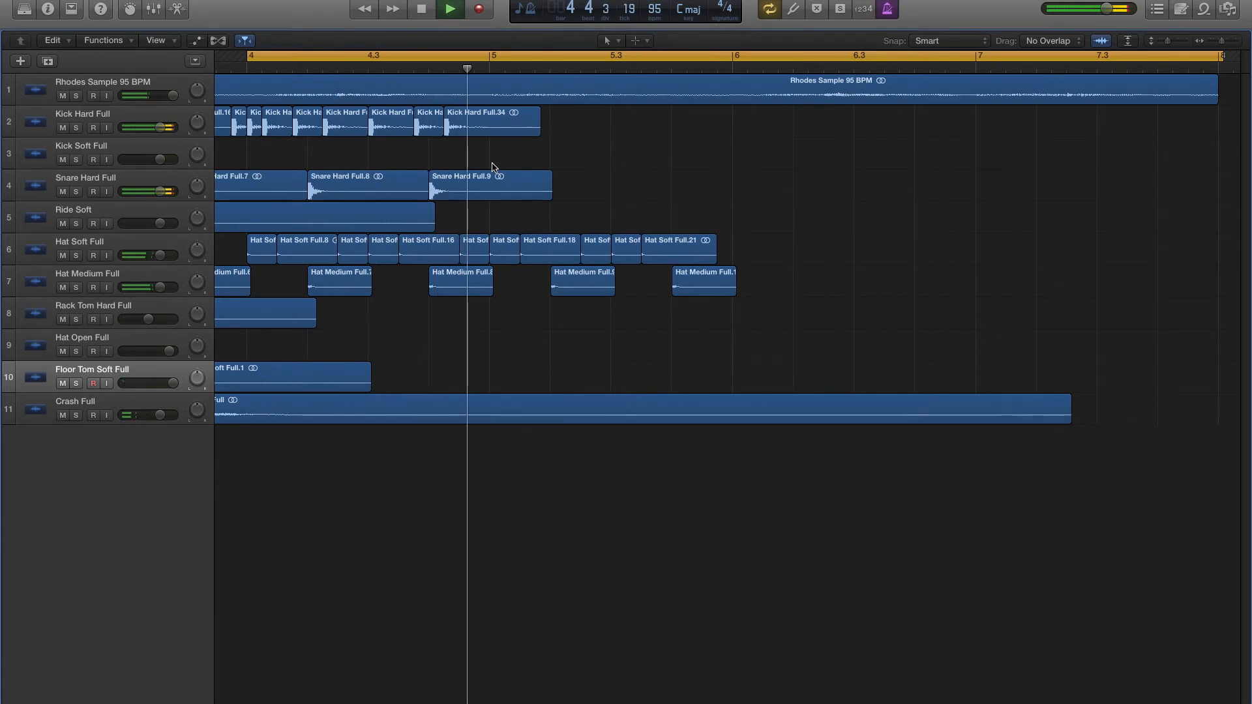
{"action": "left_click_drag", "start_coordinate": [476, 127], "coordinate": [521, 127]}
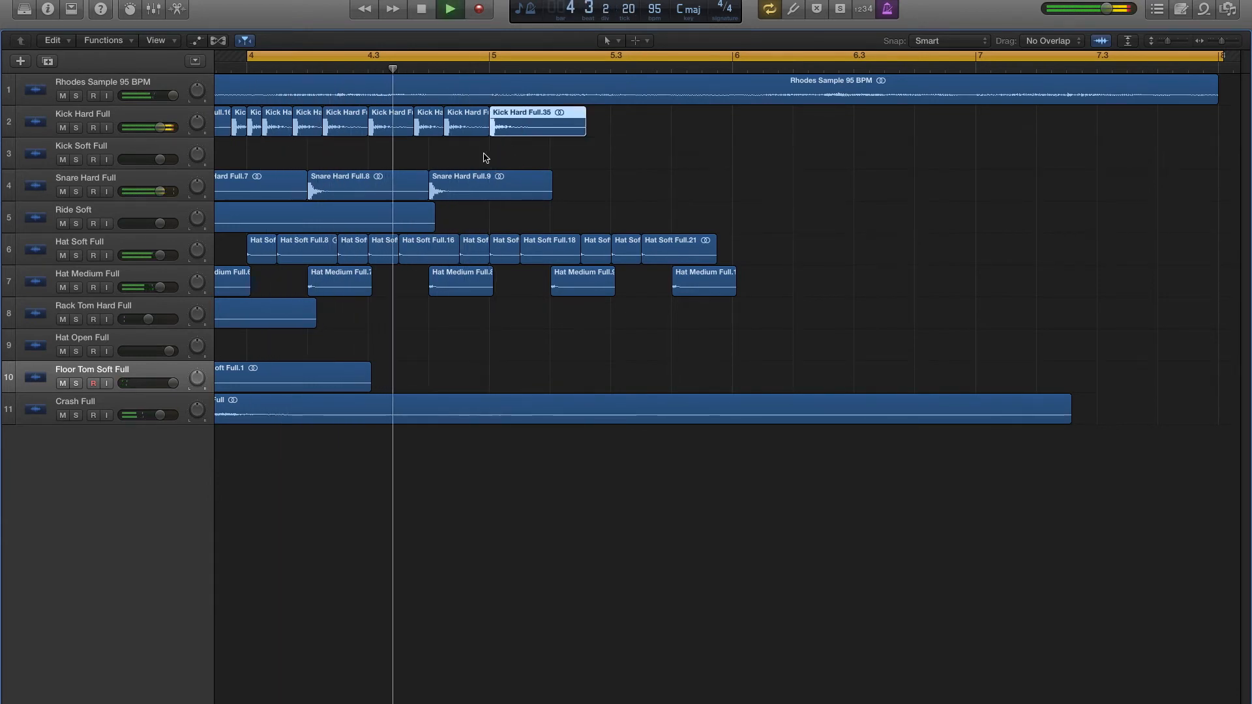
- Copy the hard snare to beat 2 and the hard kick to the last sixteenth of beat 1 in bar 5, and audition both
{"action": "key", "text": "space"}
{"action": "left_click_drag", "start_coordinate": [467, 190], "coordinate": [587, 187]}
{"action": "left_click_drag", "start_coordinate": [523, 127], "coordinate": [569, 126]}
{"action": "key", "text": "space"}
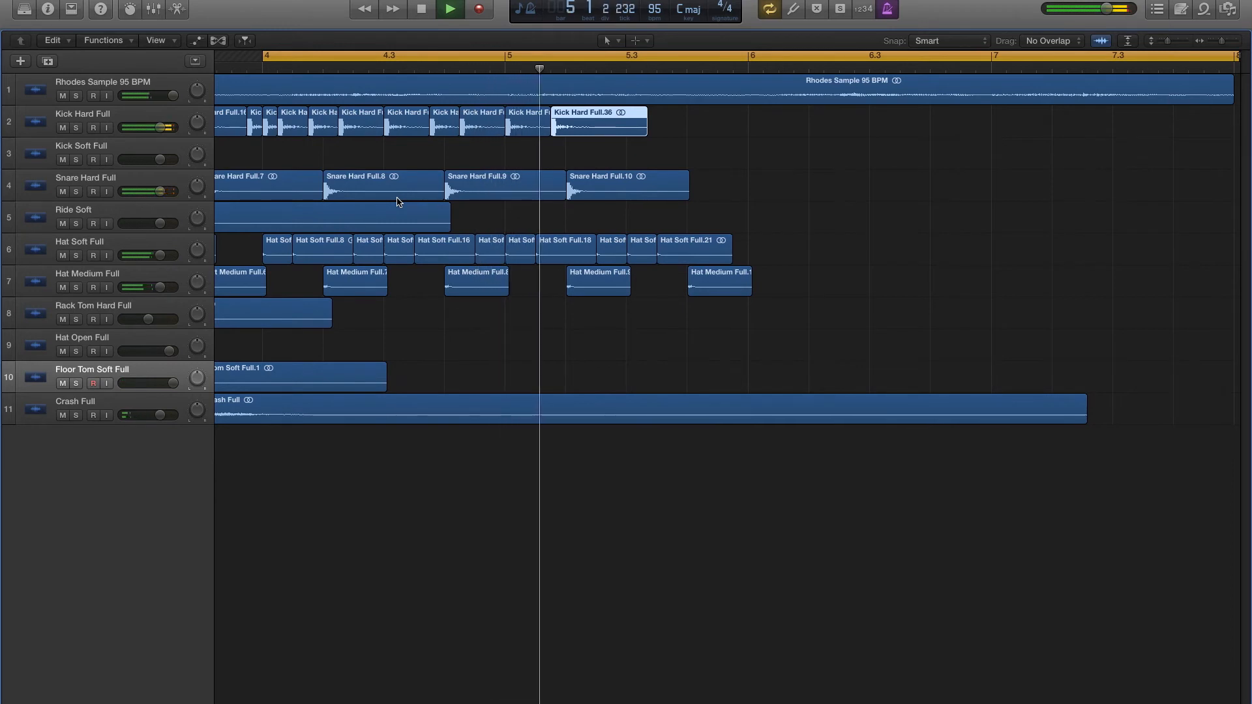
{"action": "scroll", "coordinate": [337, 215], "scroll_direction": "right", "scroll_amount": 2}
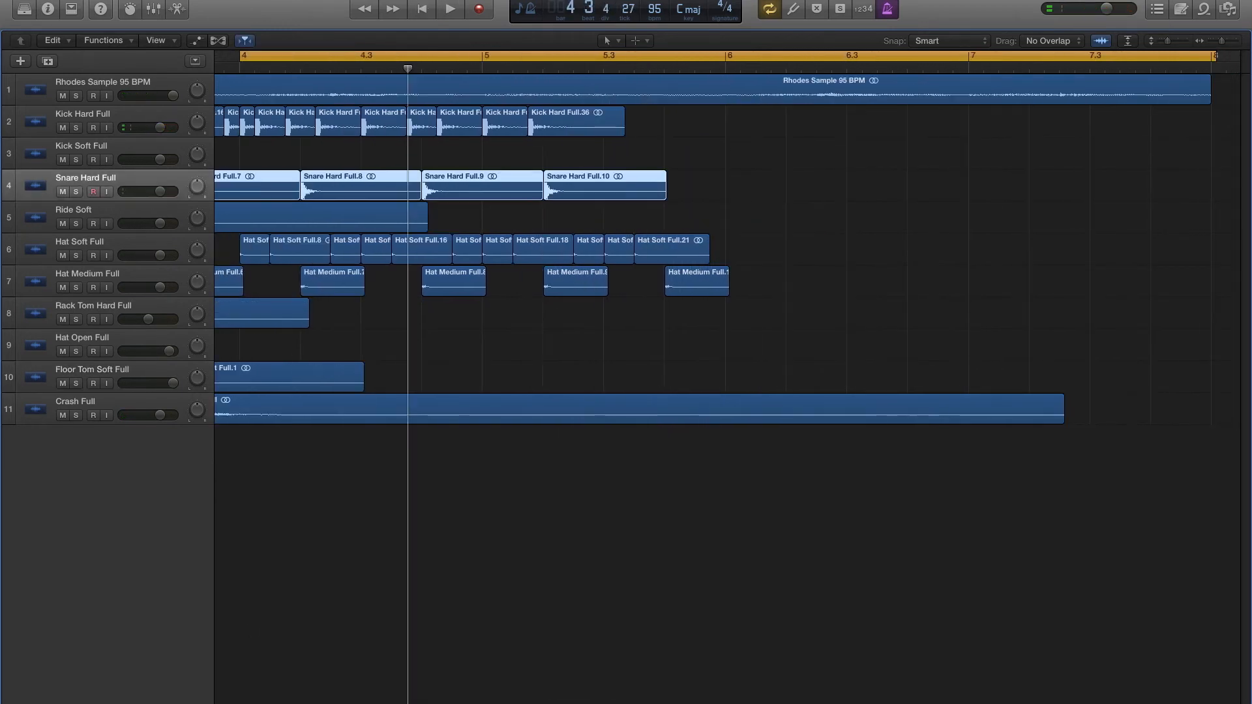
- Import Snare Soft Full.wav from Finder onto a new track at bar 4 and place that track above Snare Hard Full
{"action": "key", "text": "super+Tab"}
{"action": "left_click_drag", "start_coordinate": [796, 298], "coordinate": [315, 451]}
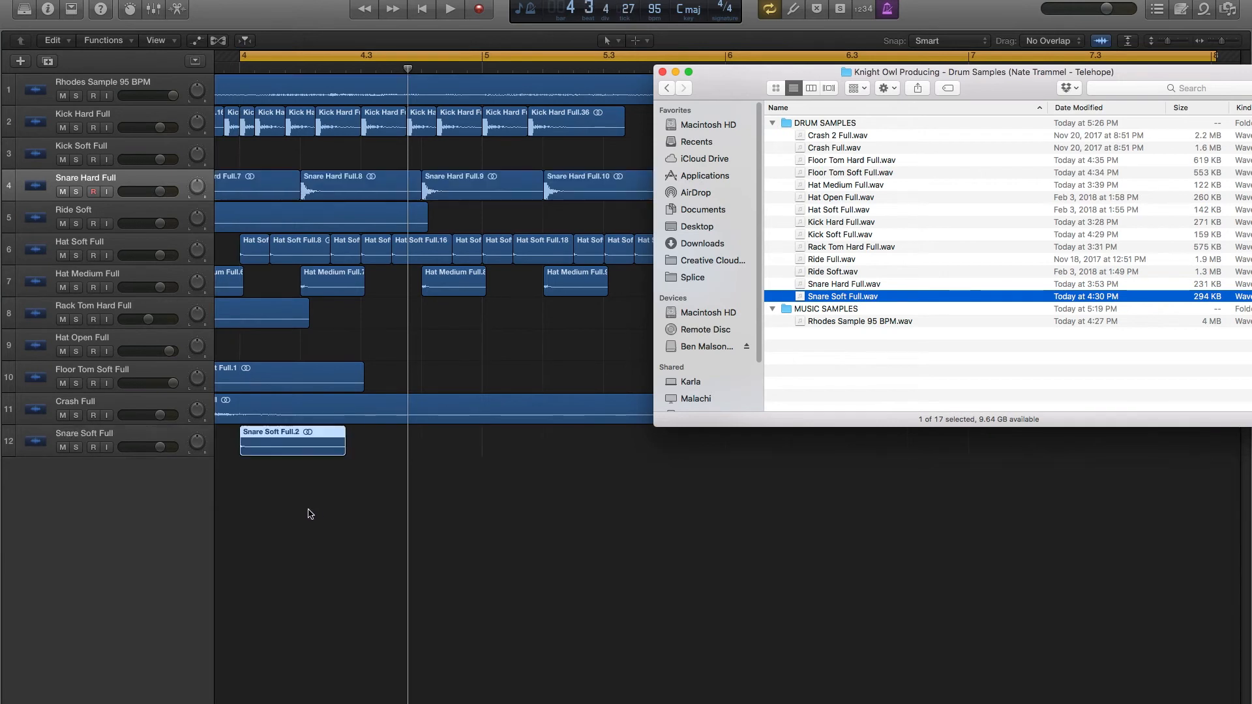
{"action": "left_click", "coordinate": [302, 513]}
{"action": "left_click_drag", "start_coordinate": [113, 435], "coordinate": [154, 187]}
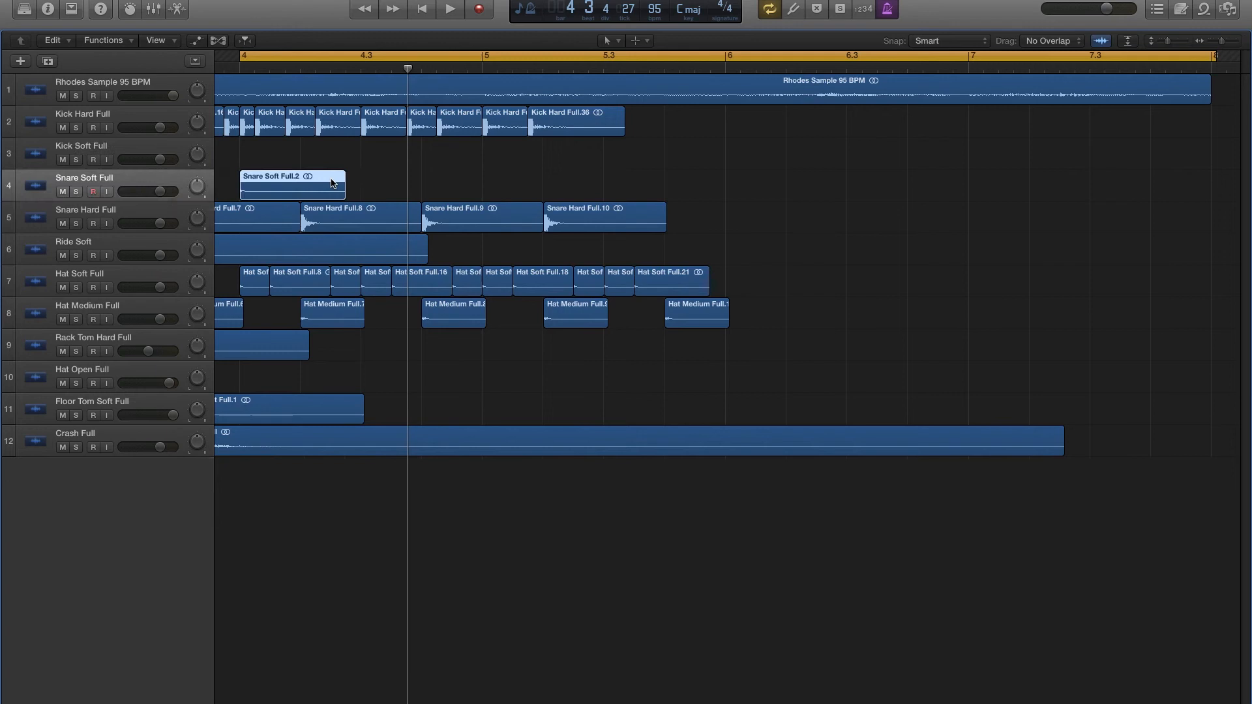
{"action": "scroll", "coordinate": [332, 183], "scroll_direction": "left", "scroll_amount": 5}
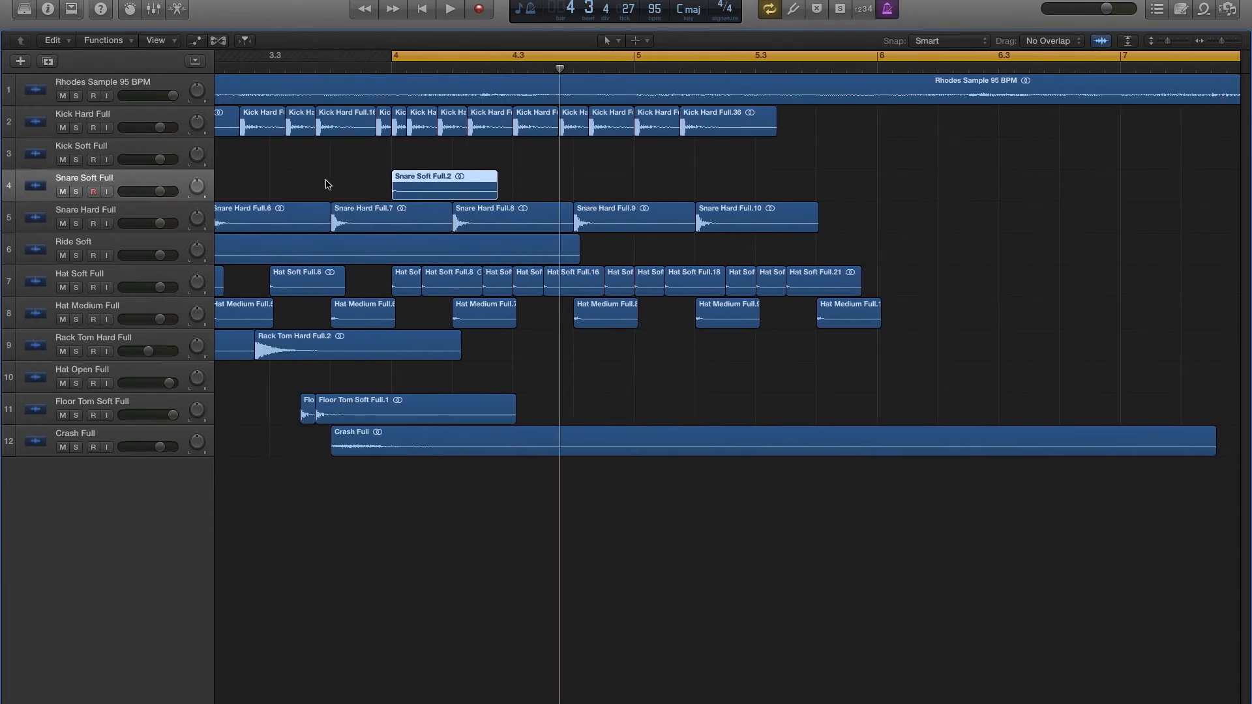
- Move the soft snare to the offbeat of beat 1 in bar 4 and audition it
{"action": "left_click_drag", "start_coordinate": [427, 196], "coordinate": [457, 194]}
{"action": "key", "text": "shift+space"}
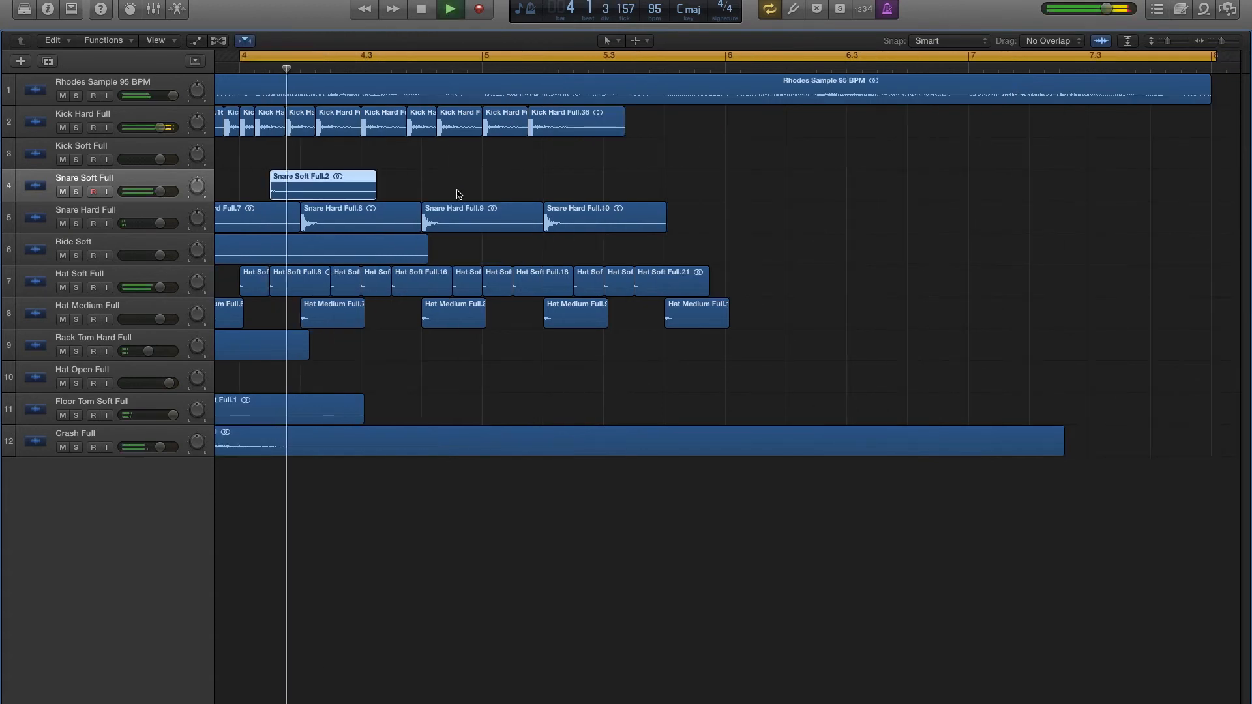
- Copy the soft snare to the second sixteenth of beat 2 in bar 4, extend the first soft snare up to it, and audition
{"action": "left_click_drag", "start_coordinate": [304, 187], "coordinate": [350, 191]}
{"action": "key", "text": "shift+space"}
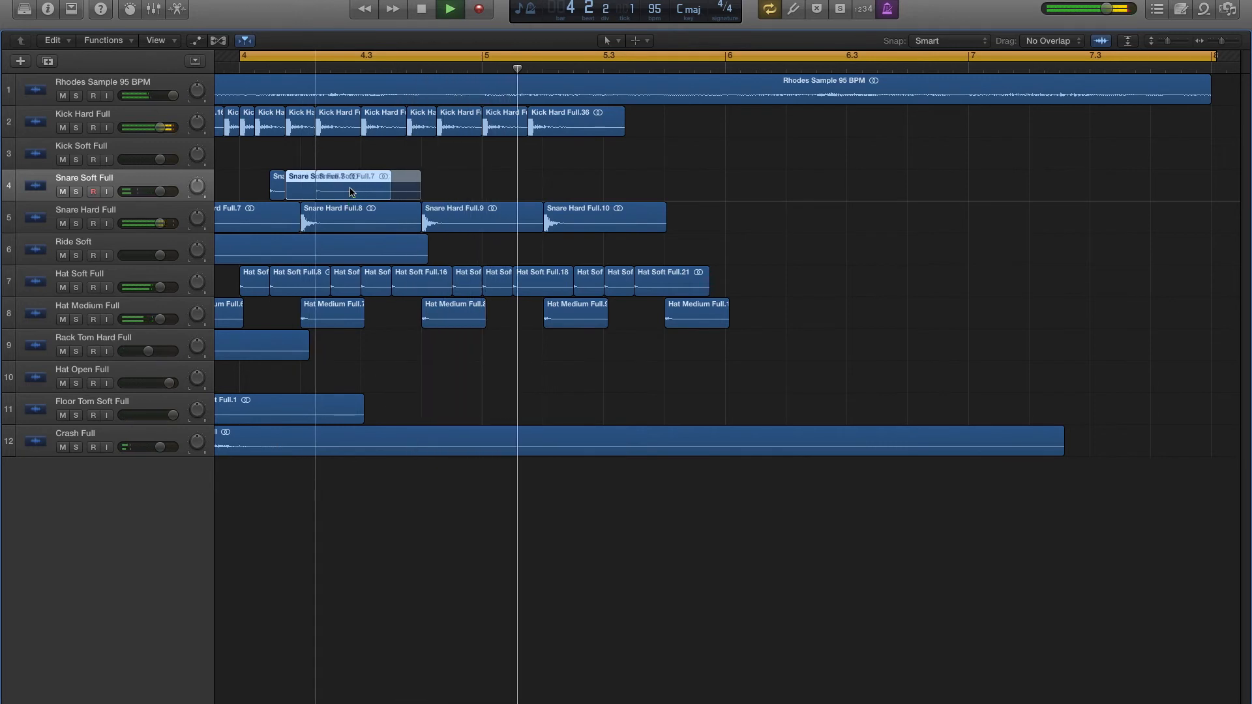
{"action": "key", "text": "shift+space"}
{"action": "key", "text": "space"}
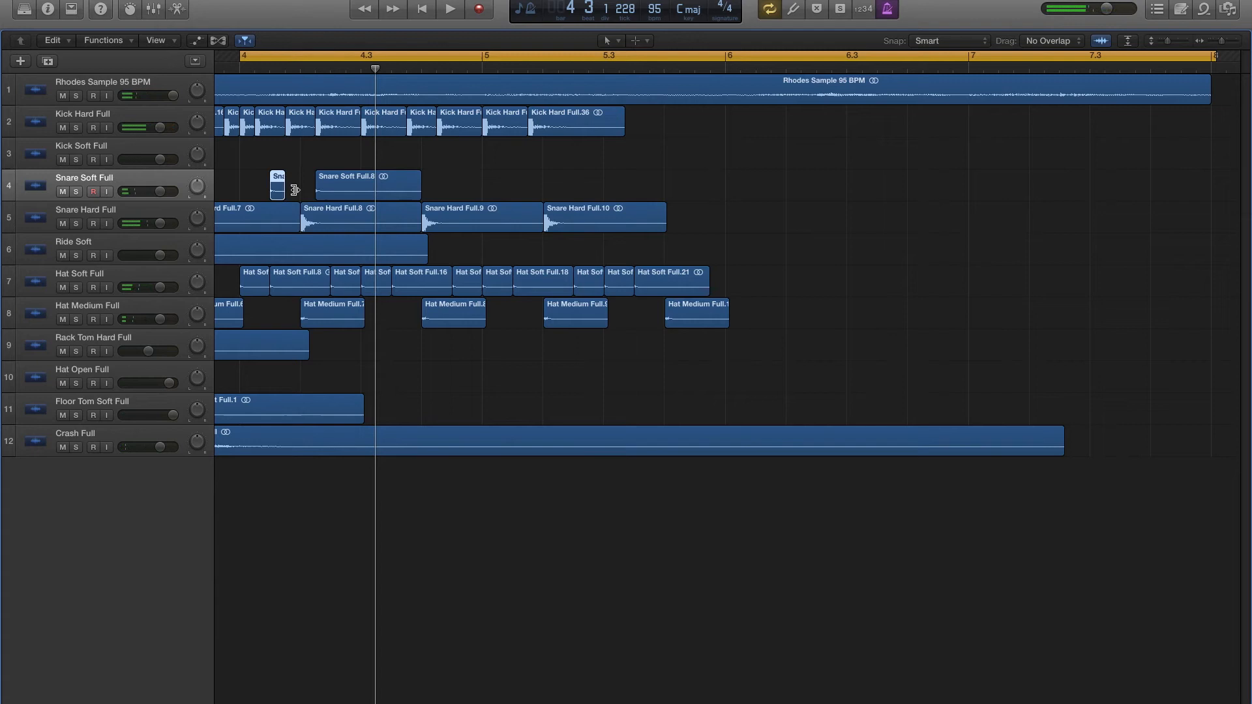
{"action": "key", "text": "shift+space"}
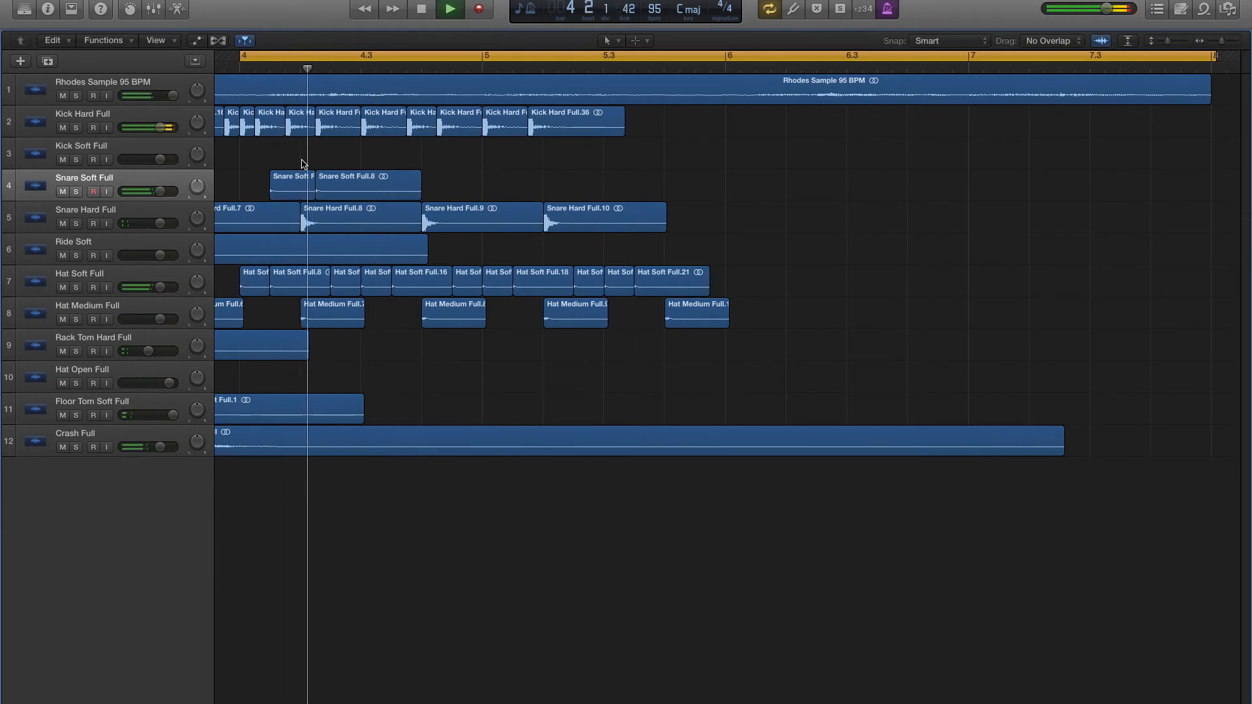
{"action": "key", "text": "space"}
- Copy the soft snares to beat 3, the last sixteenth of beat 3 and the offbeat of beat 4 in bar 4, and audition
{"action": "left_click_drag", "start_coordinate": [282, 187], "coordinate": [370, 187]}
{"action": "left_click_drag", "start_coordinate": [274, 189], "coordinate": [365, 186]}
{"action": "key", "text": "space"}
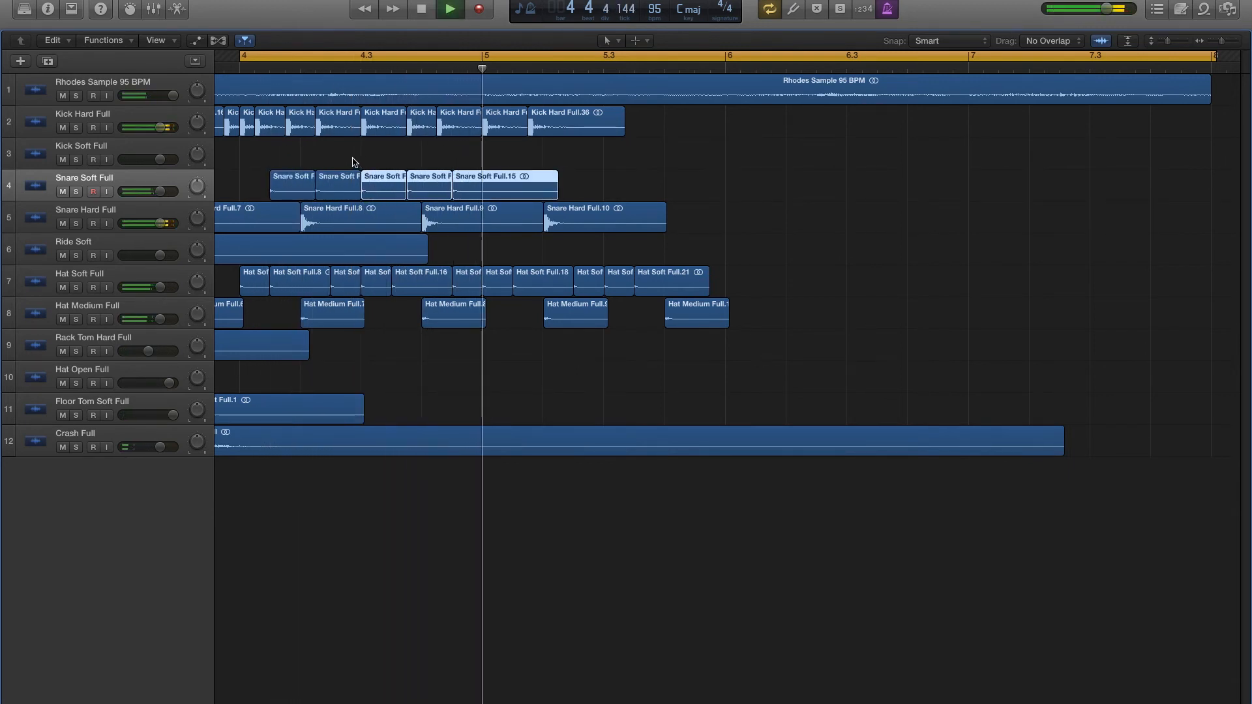
- Rework the bar 4 soft snares with hits on the last two sixteenths of beat 2 and the second sixteenth of beat 3, auditioning each change
{"action": "key", "text": "space"}
{"action": "left_click", "coordinate": [354, 164]}
{"action": "mouse_move", "coordinate": [382, 191]}
{"action": "left_mouse_down"}
{"action": "mouse_move", "coordinate": [354, 188]}
{"action": "mouse_move", "coordinate": [369, 194]}
{"action": "left_mouse_up"}
{"action": "key", "text": "space"}
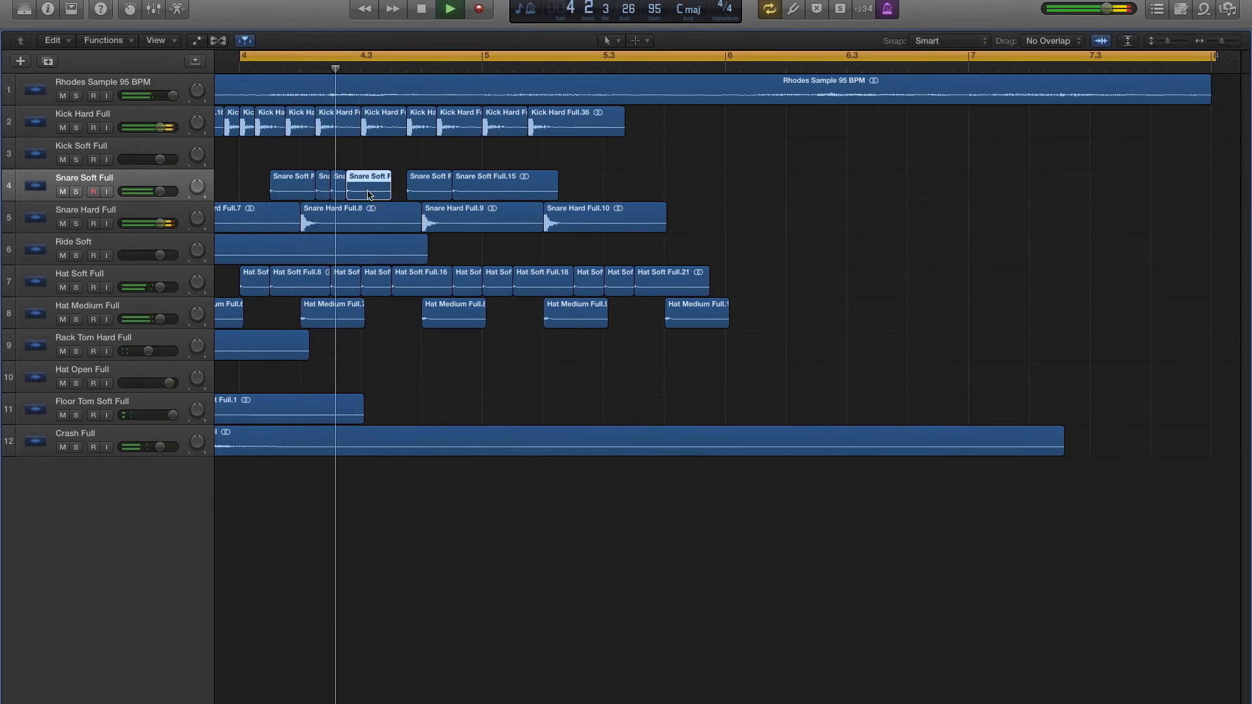
{"action": "left_click_drag", "start_coordinate": [369, 193], "coordinate": [397, 192]}
{"action": "key", "text": "space"}
{"action": "key", "text": "space"}
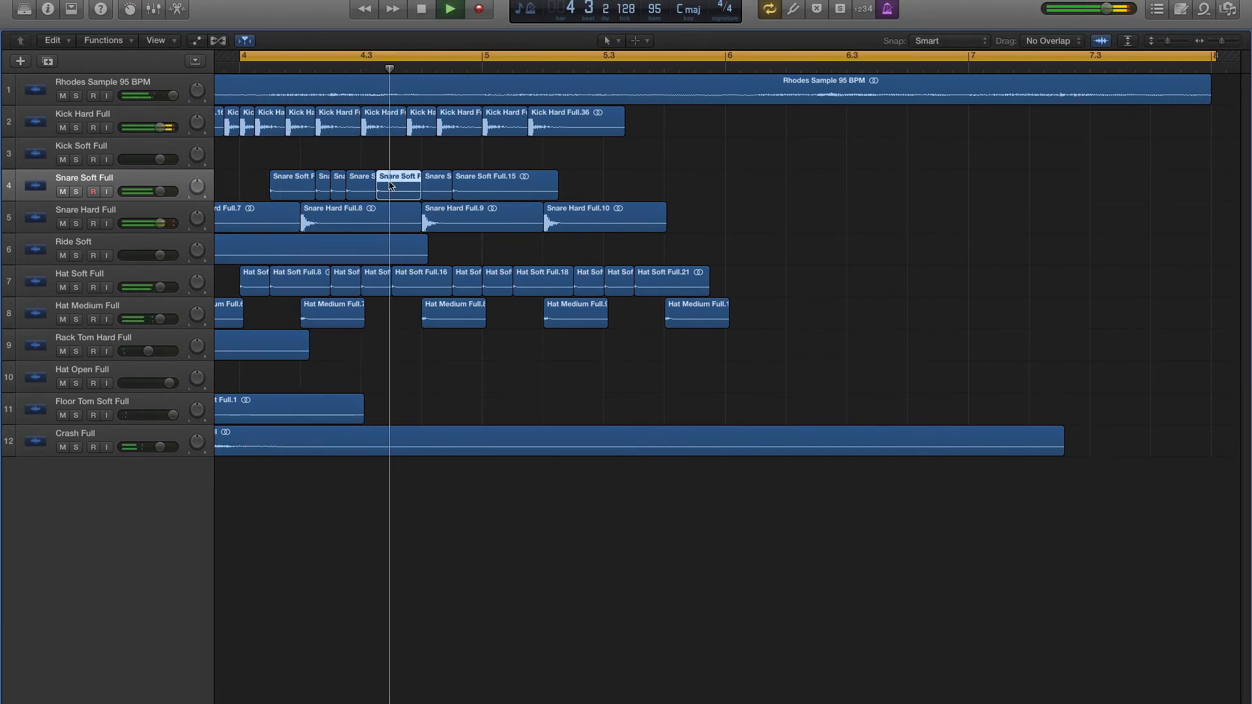
{"action": "key", "text": "space"}
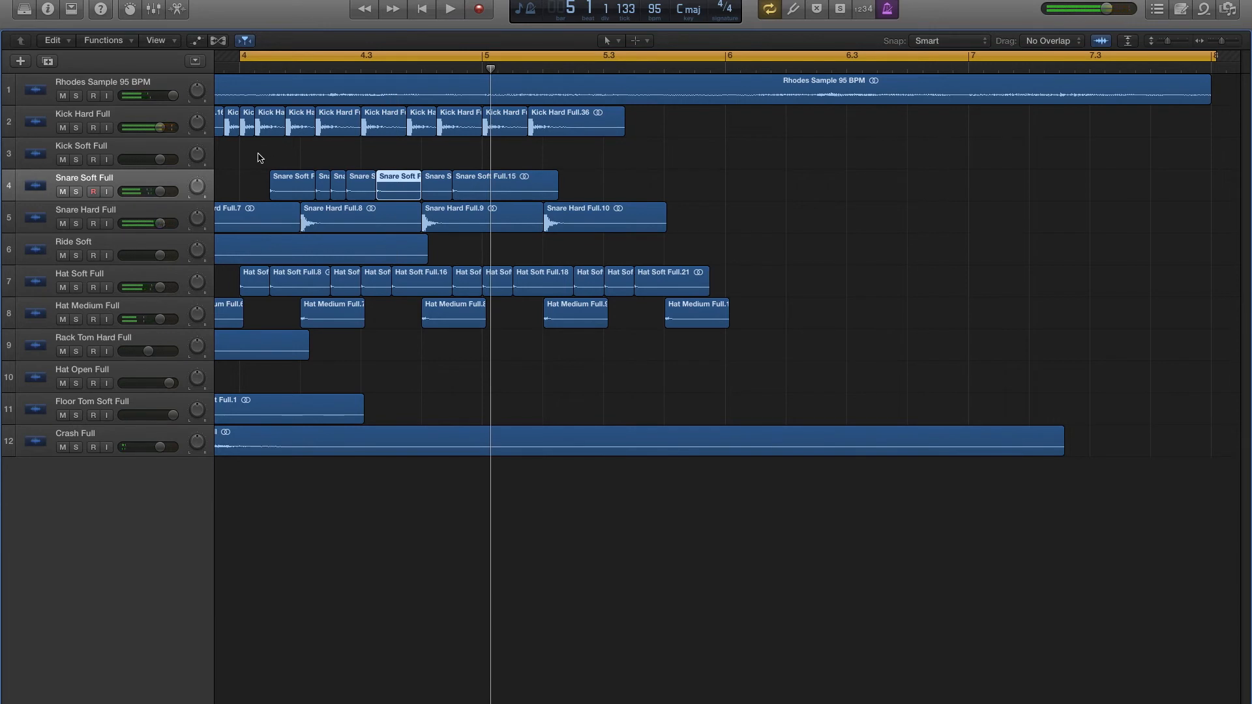
- Copy the first five soft snare hits two beats later, delete the leftover region after them, and audition the pattern
{"action": "left_click_drag", "start_coordinate": [242, 163], "coordinate": [391, 182]}
{"action": "left_click_drag", "start_coordinate": [282, 185], "coordinate": [404, 189]}
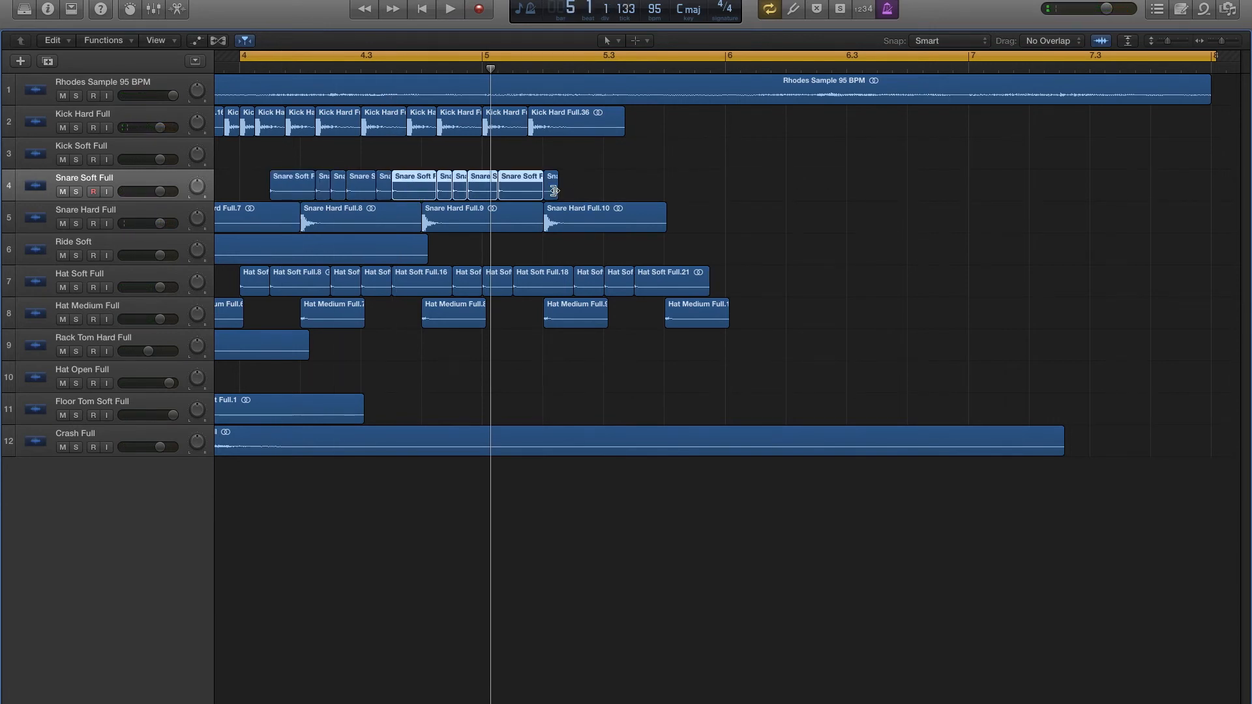
{"action": "key", "text": "space"}
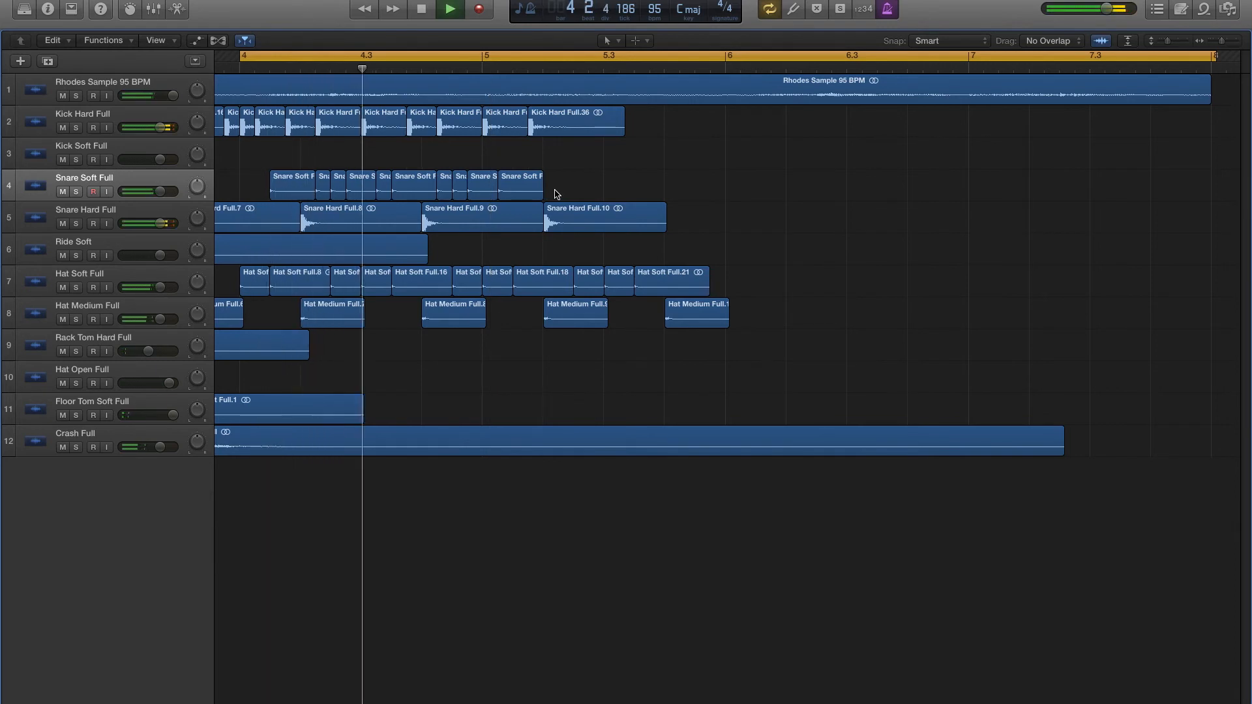
{"action": "key", "text": "space"}
- Copy the soft snare pattern another two beats later into bar 5 and lower the Snare Soft Full track volume slightly during playback
{"action": "left_click_drag", "start_coordinate": [411, 193], "coordinate": [532, 189]}
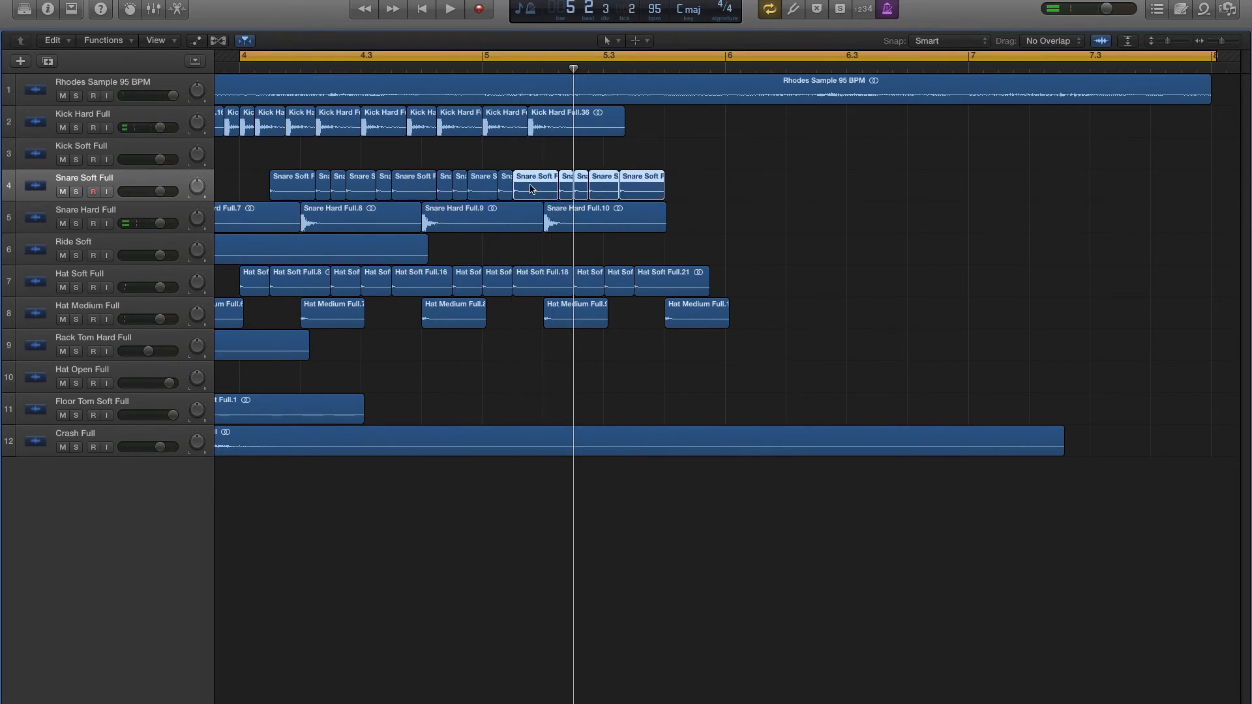
{"action": "key", "text": "space"}
{"action": "left_click", "coordinate": [750, 176]}
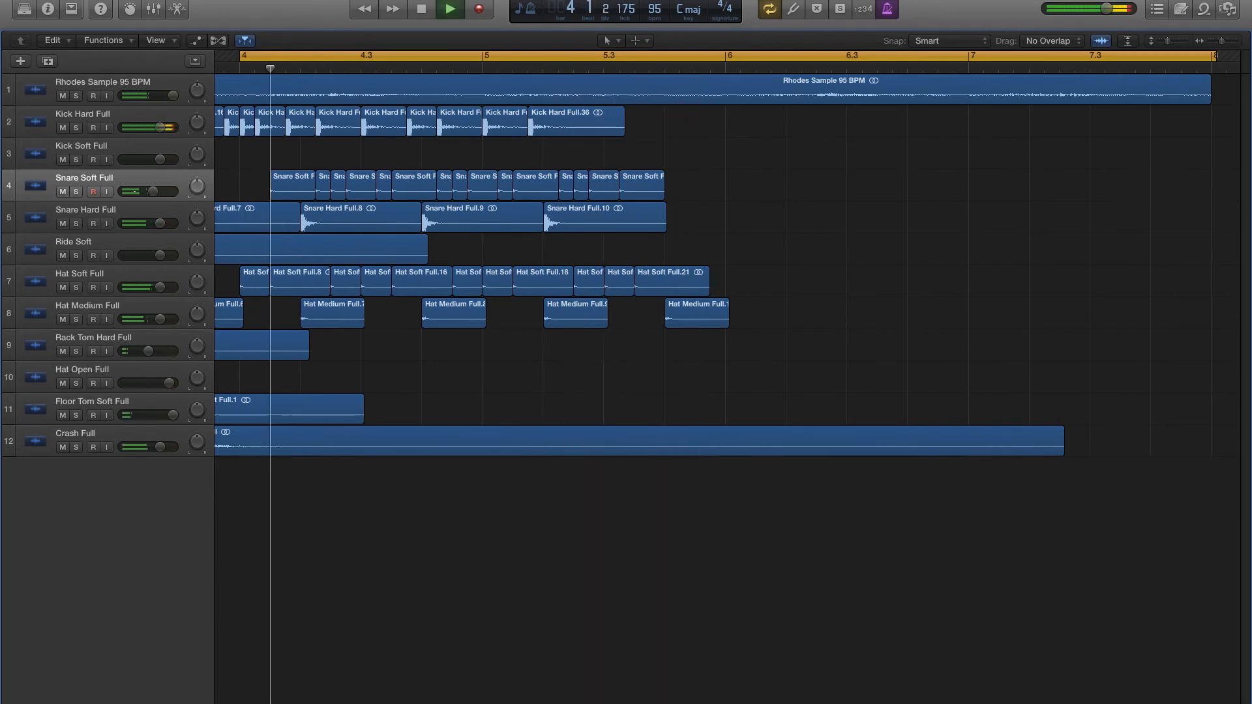
{"action": "left_click_drag", "start_coordinate": [160, 193], "coordinate": [150, 192]}
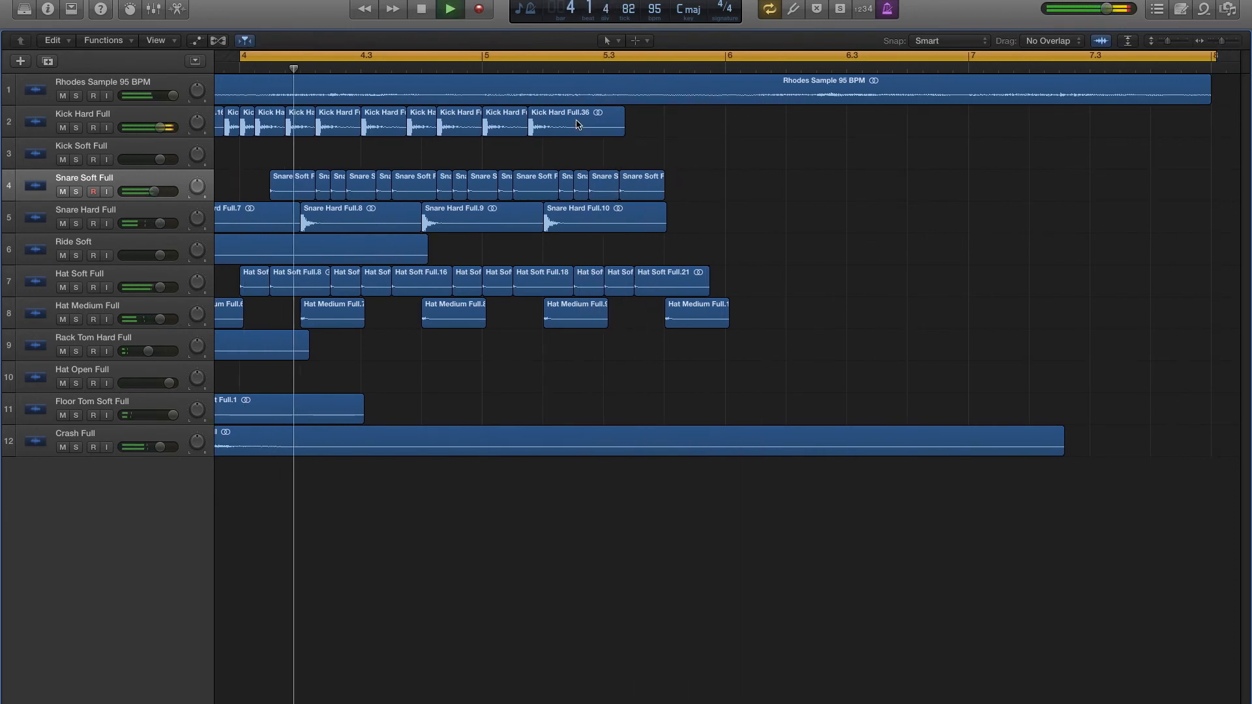
- Copy the hard kick to beat 3 and its offbeat and the hard snare to beat 4 of bar 5, and audition from beat 3
{"action": "left_click_drag", "start_coordinate": [577, 124], "coordinate": [681, 127]}
{"action": "left_click_drag", "start_coordinate": [630, 222], "coordinate": [707, 223]}
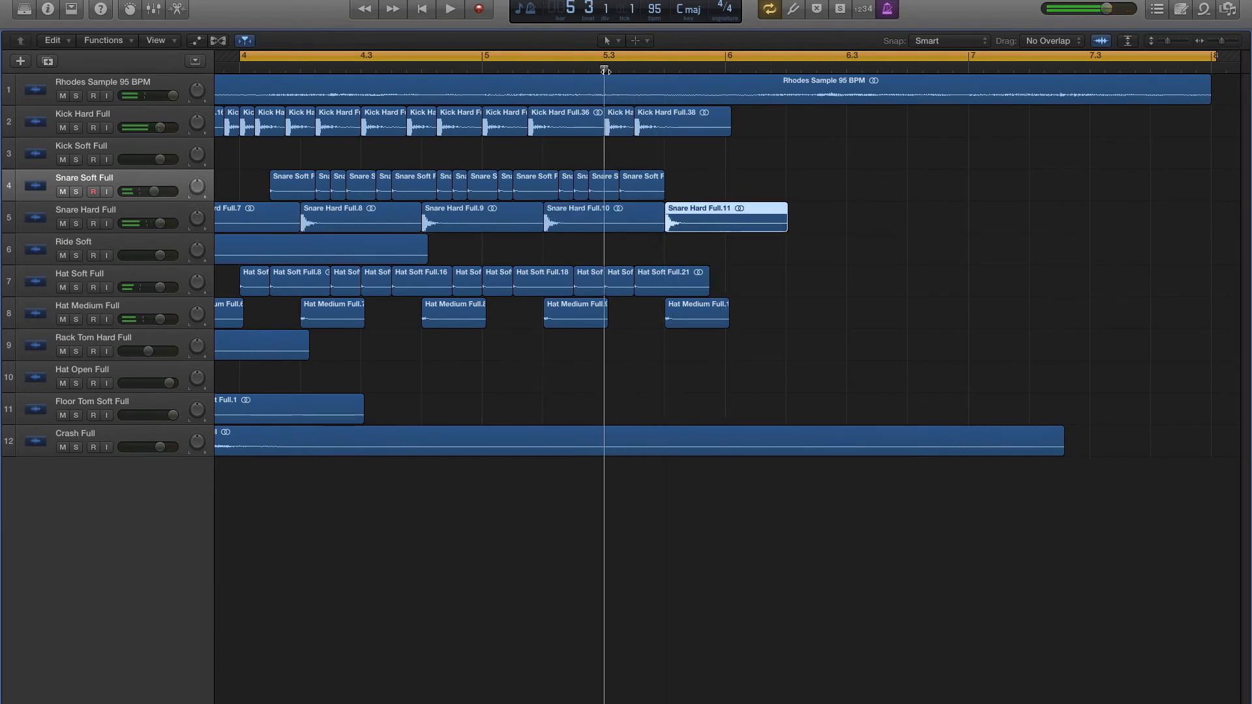
{"action": "key", "text": "space"}
- Move the last hard kick to the last sixteenth of beat 3 in bar 5, extend the previous kick up to it, and audition
{"action": "left_click_drag", "start_coordinate": [684, 127], "coordinate": [676, 130]}
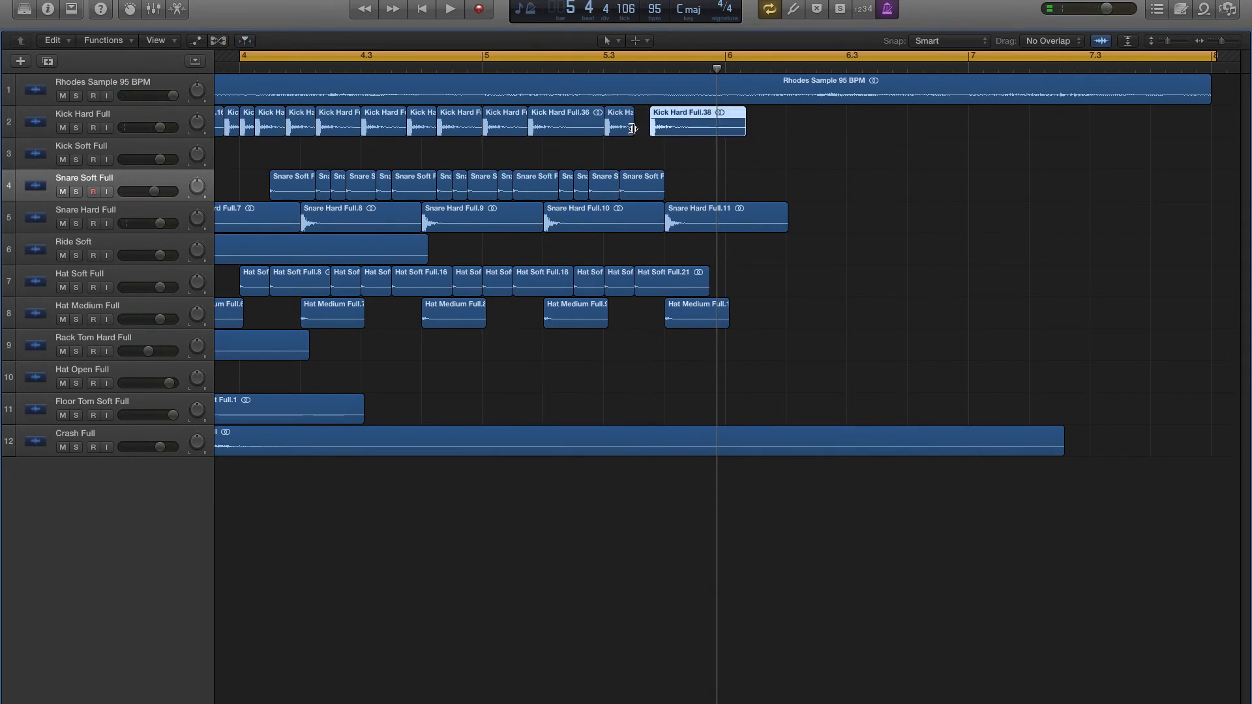
{"action": "key", "text": "space"}
{"action": "left_click", "coordinate": [390, 150]}
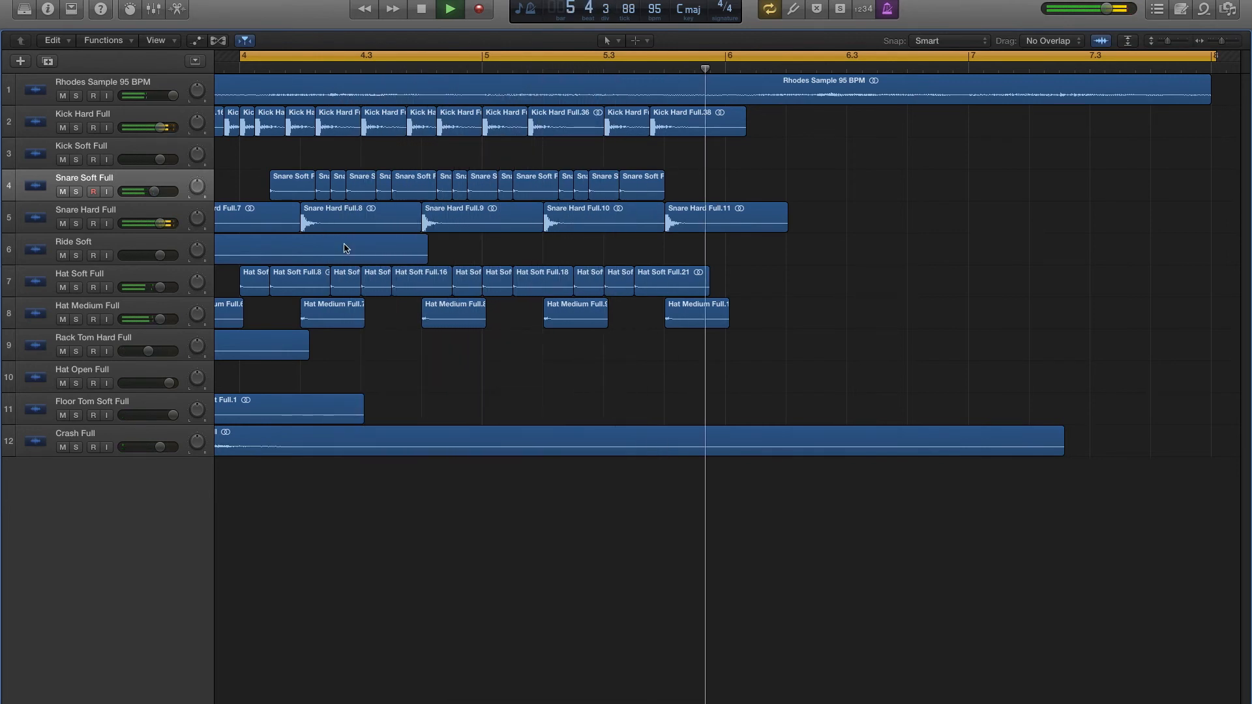
{"action": "key", "text": "space"}
{"action": "scroll", "coordinate": [344, 411], "scroll_direction": "left", "scroll_amount": 1}
{"action": "scroll", "coordinate": [343, 410], "scroll_direction": "left", "scroll_amount": 5}
{"action": "left_click", "coordinate": [341, 450]}
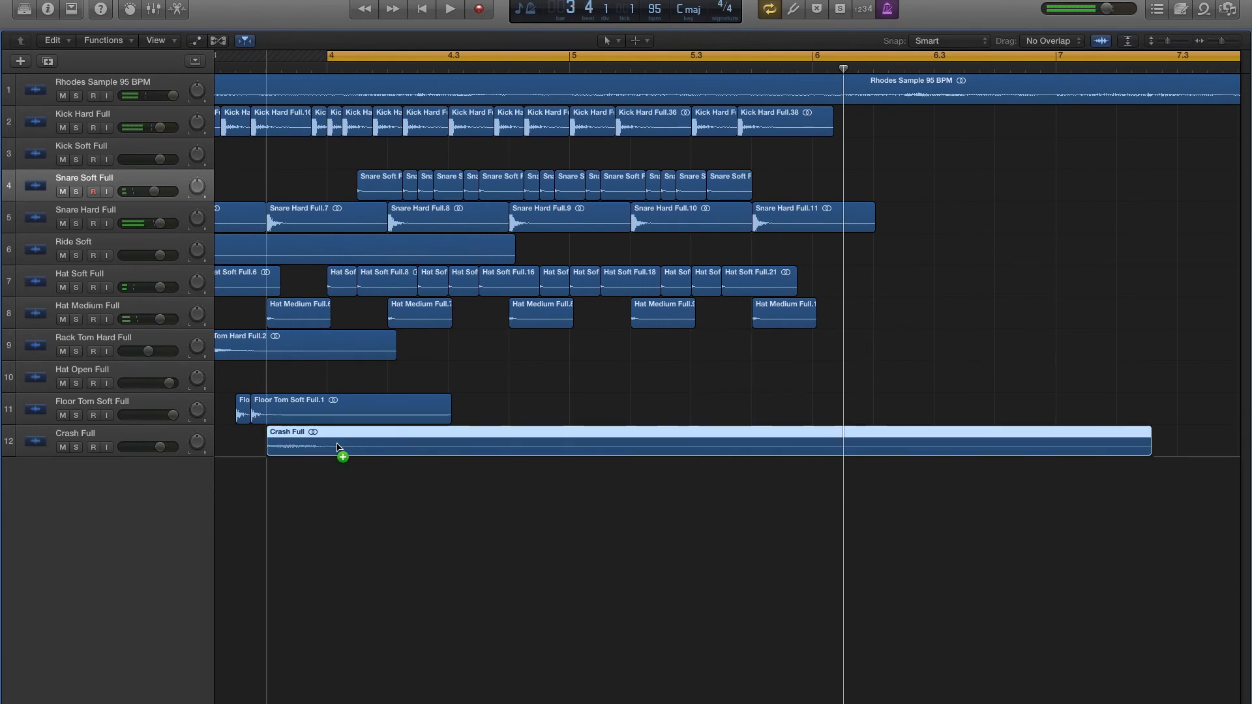
{"action": "left_click", "coordinate": [288, 349]}
{"action": "scroll", "coordinate": [339, 375], "scroll_direction": "left", "scroll_amount": 20}
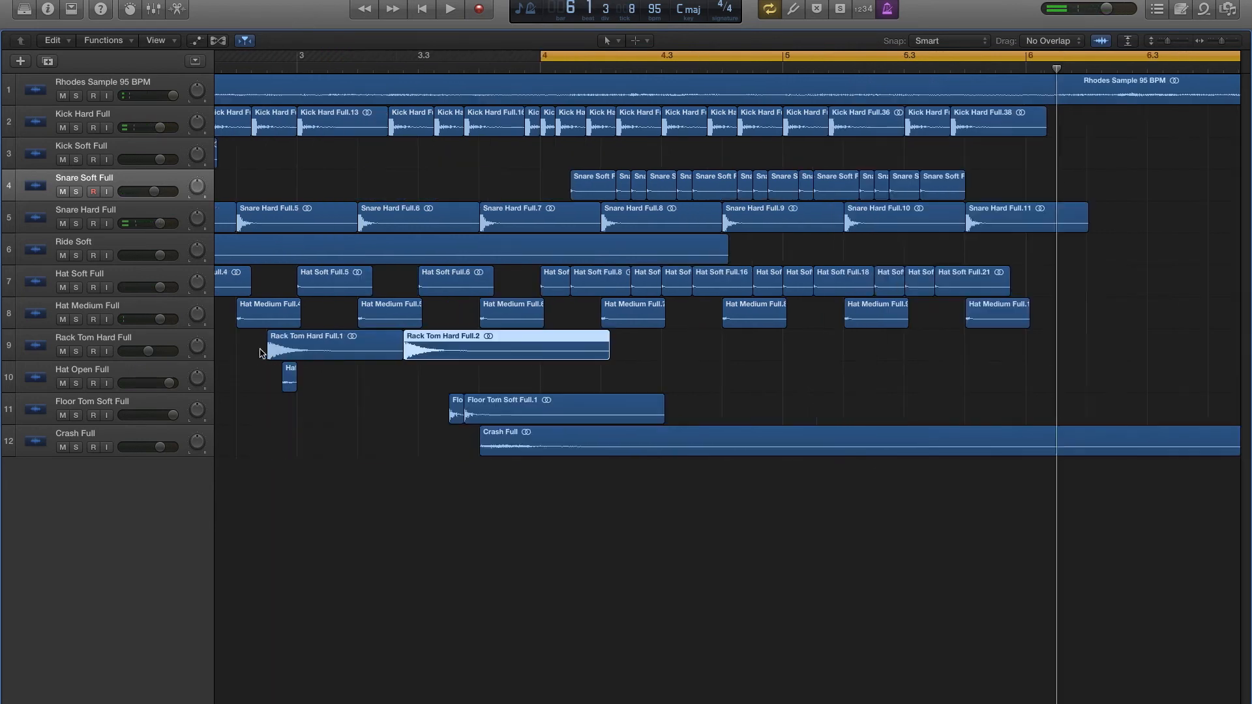
{"action": "scroll", "coordinate": [526, 303], "scroll_direction": "right", "scroll_amount": 12}
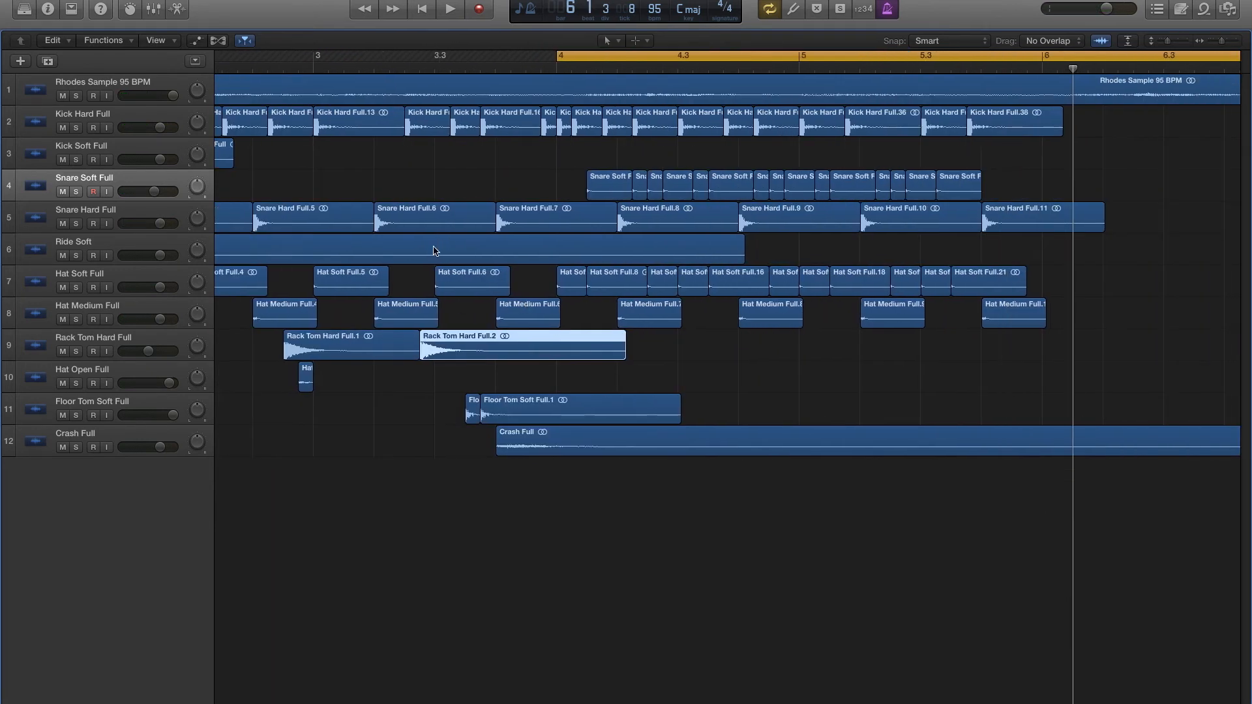
- Copy the Ride Soft region to beat 4 of bar 5 on the Ride Soft track
{"action": "left_click", "coordinate": [435, 252]}
{"action": "scroll", "coordinate": [624, 195], "scroll_direction": "right", "scroll_amount": 6}
{"action": "left_click_drag", "start_coordinate": [900, 69], "coordinate": [811, 69]}
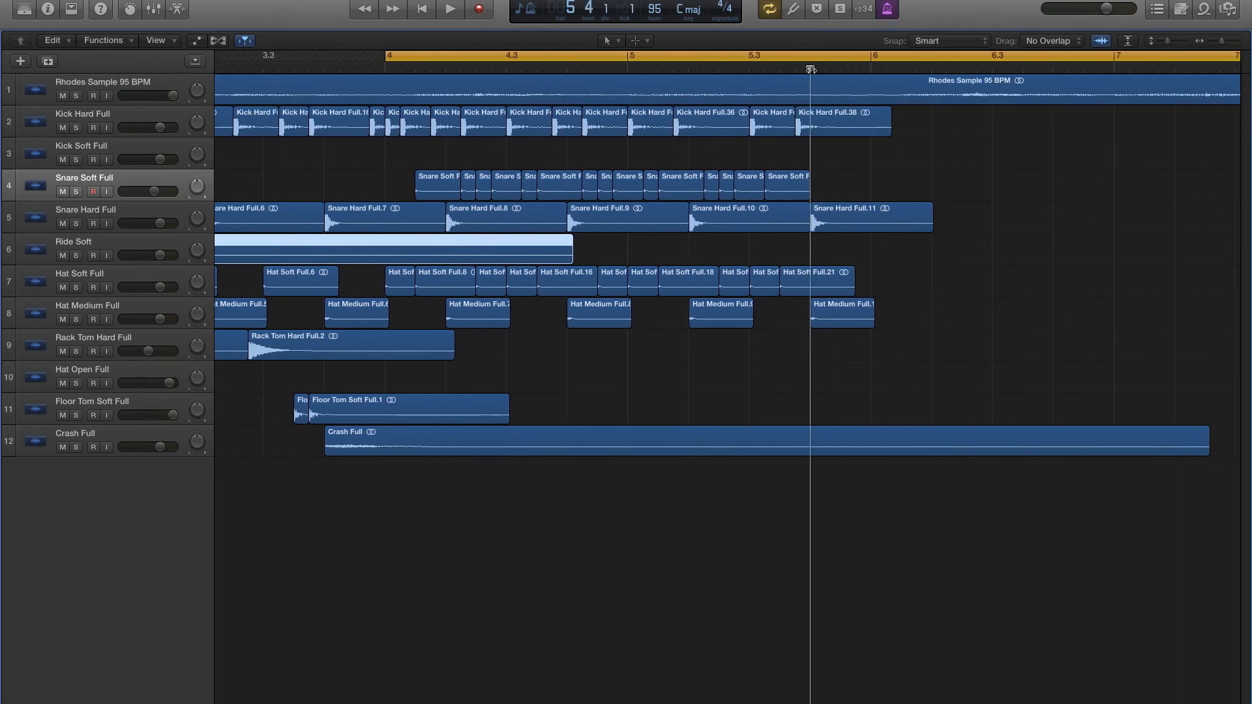
{"action": "left_click", "coordinate": [94, 242]}
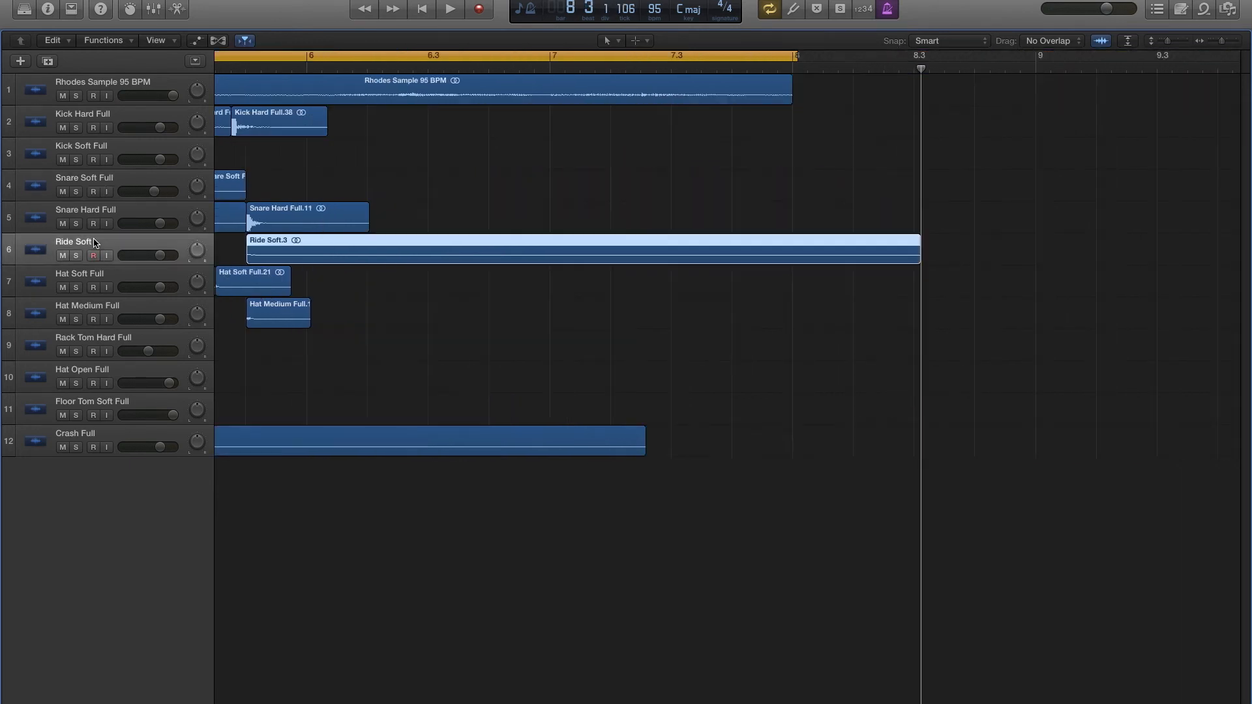
{"action": "scroll", "coordinate": [440, 149], "scroll_direction": "left", "scroll_amount": 17}
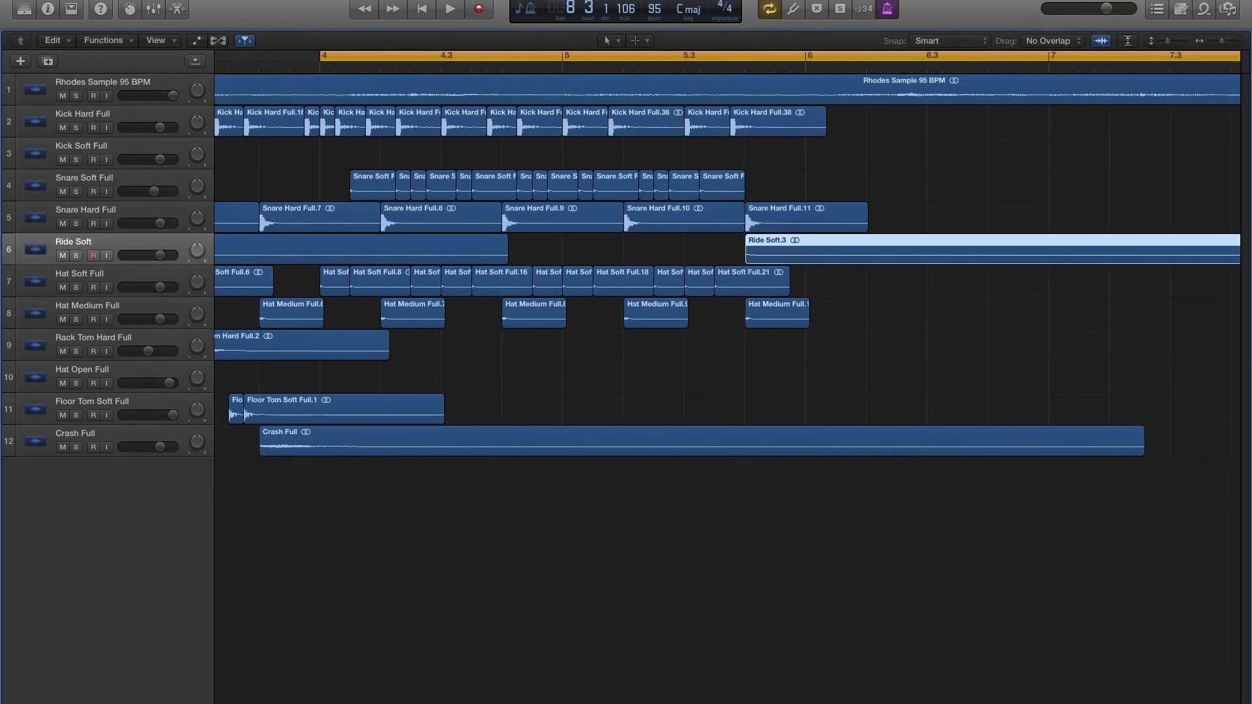
{"action": "scroll", "coordinate": [507, 354], "scroll_direction": "left", "scroll_amount": 4}
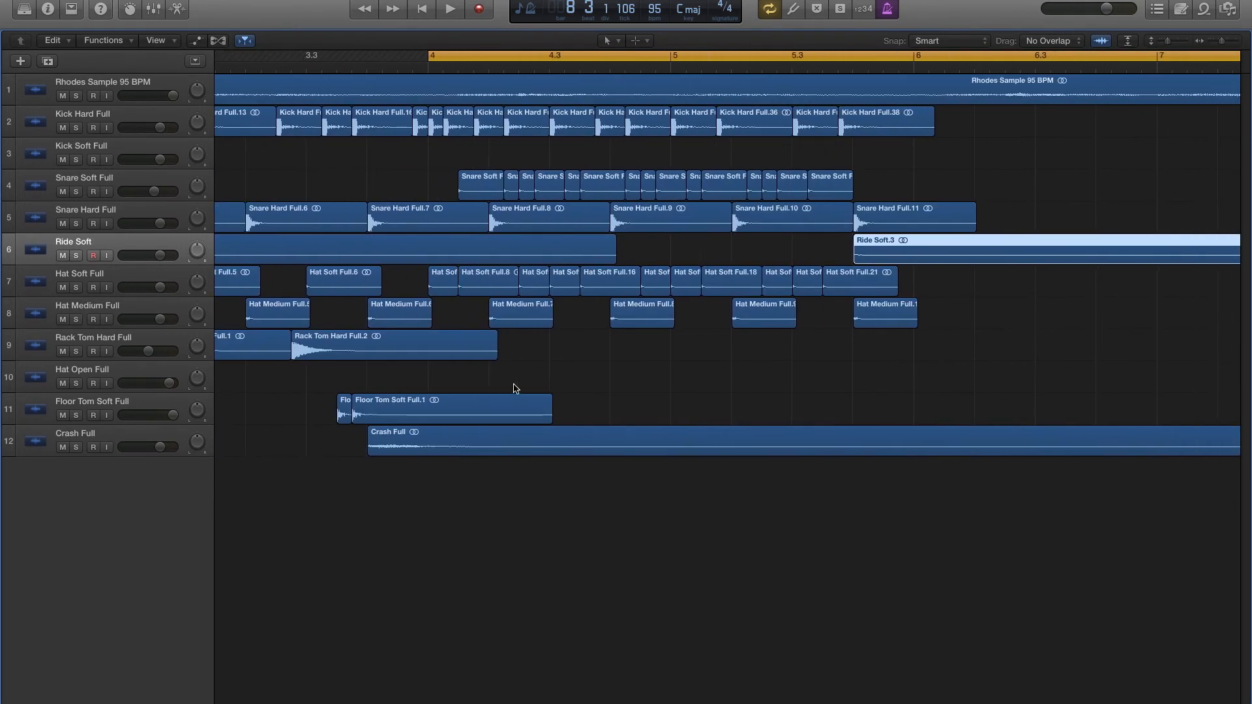
- Copy the hard rack tom to beat 3 and the soft floor tom to the offbeat of beat 3 in bar 5, and audition the fill
{"action": "left_click_drag", "start_coordinate": [344, 348], "coordinate": [844, 348]}
{"action": "scroll", "coordinate": [461, 376], "scroll_direction": "left", "scroll_amount": 5}
{"action": "left_click_drag", "start_coordinate": [639, 414], "coordinate": [1063, 410]}
{"action": "scroll", "coordinate": [1065, 411], "scroll_direction": "right", "scroll_amount": 4}
{"action": "key", "text": "space"}
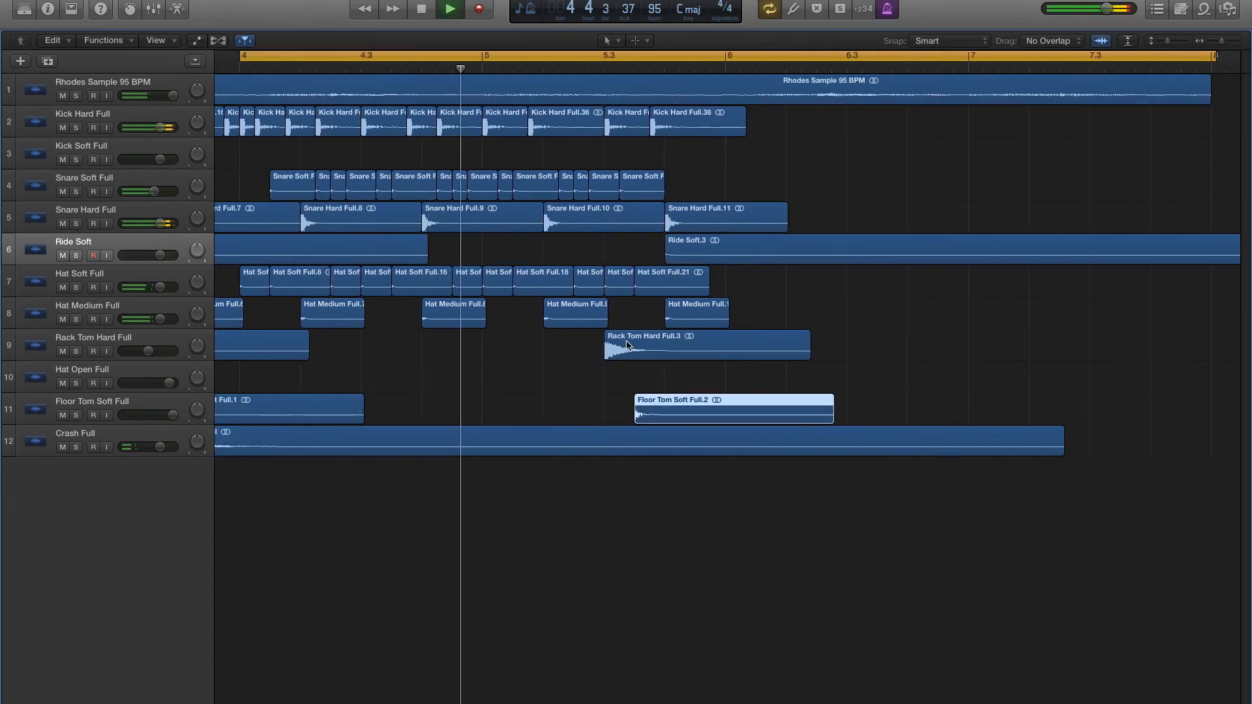
- Move the bar 5 rack tom to the last sixteenth of beat 2 and audition the fill
{"action": "key", "text": "space"}
{"action": "left_click_drag", "start_coordinate": [648, 358], "coordinate": [629, 352]}
{"action": "left_click", "coordinate": [562, 349]}
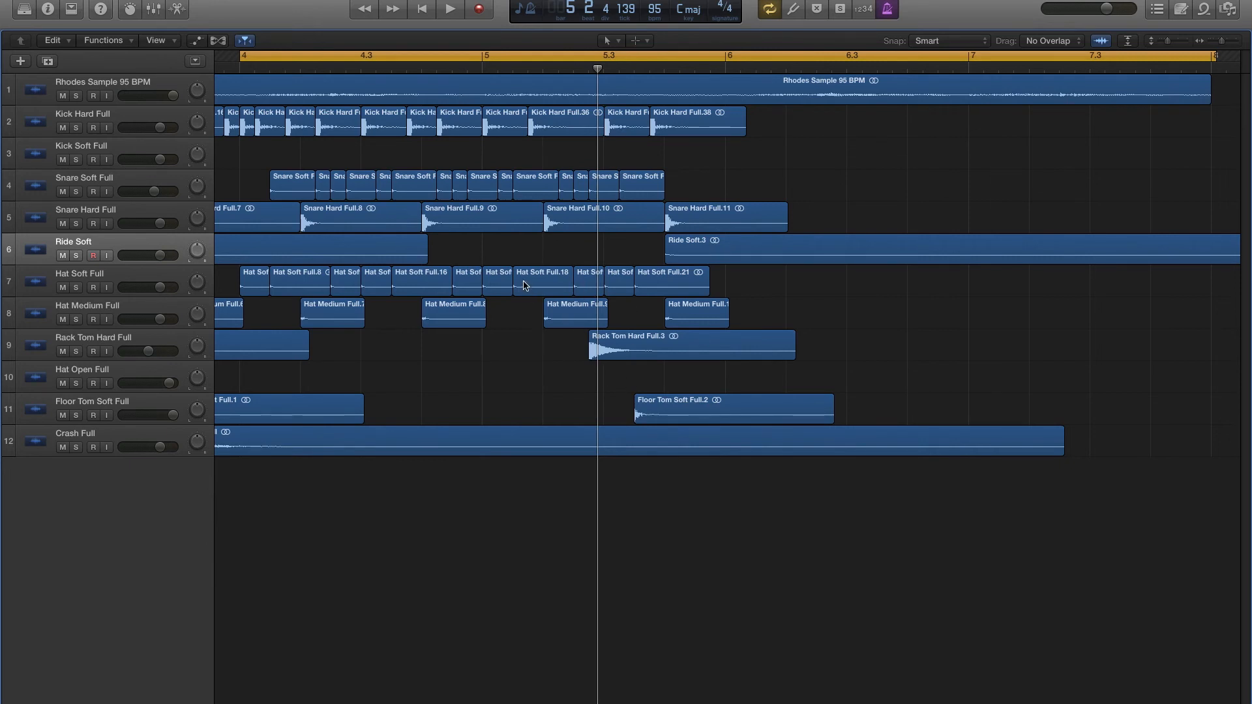
{"action": "key", "text": "space"}
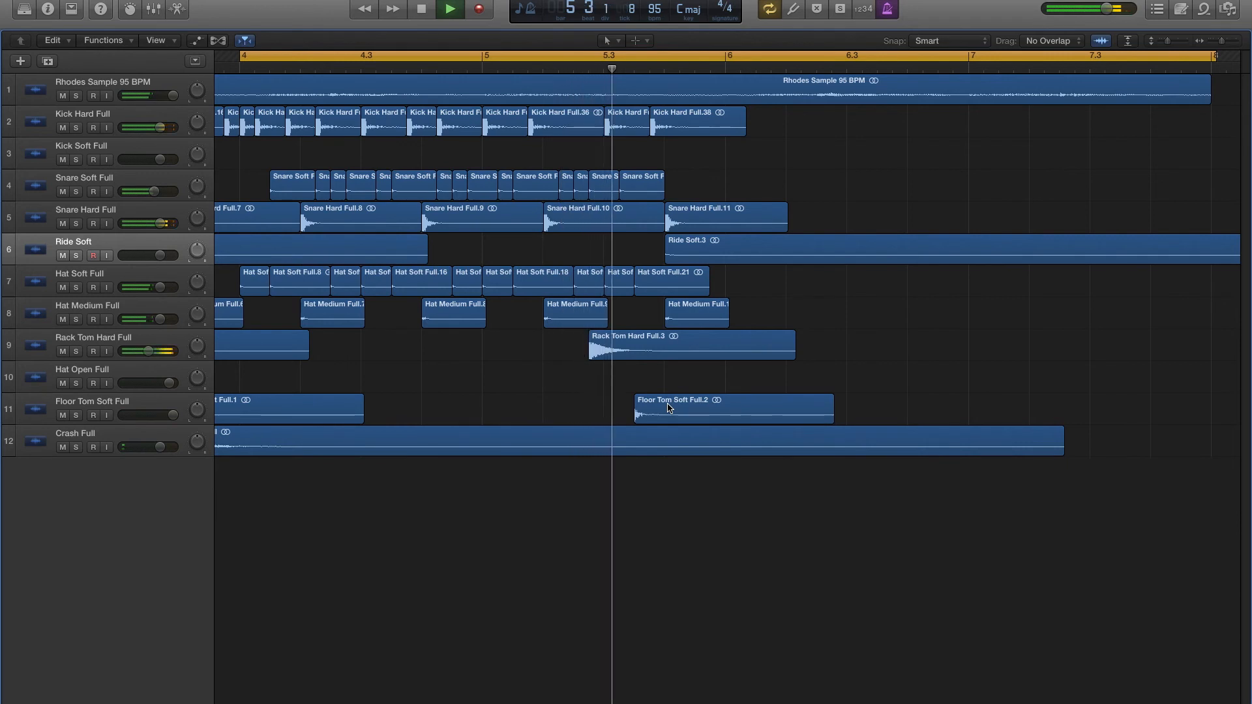
{"action": "key", "text": "space"}
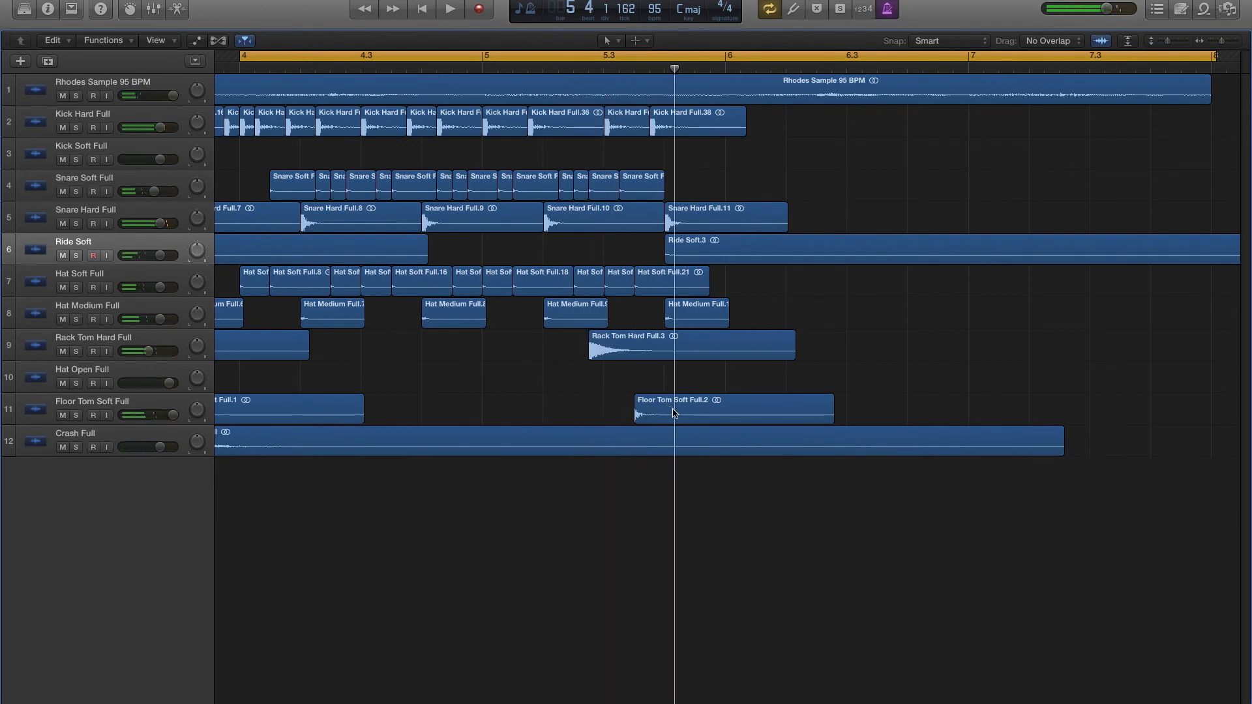
- Add another soft floor tom hit on the second sixteenth of beat 3 in bar 5 and audition the fill
{"action": "key", "text": "space"}
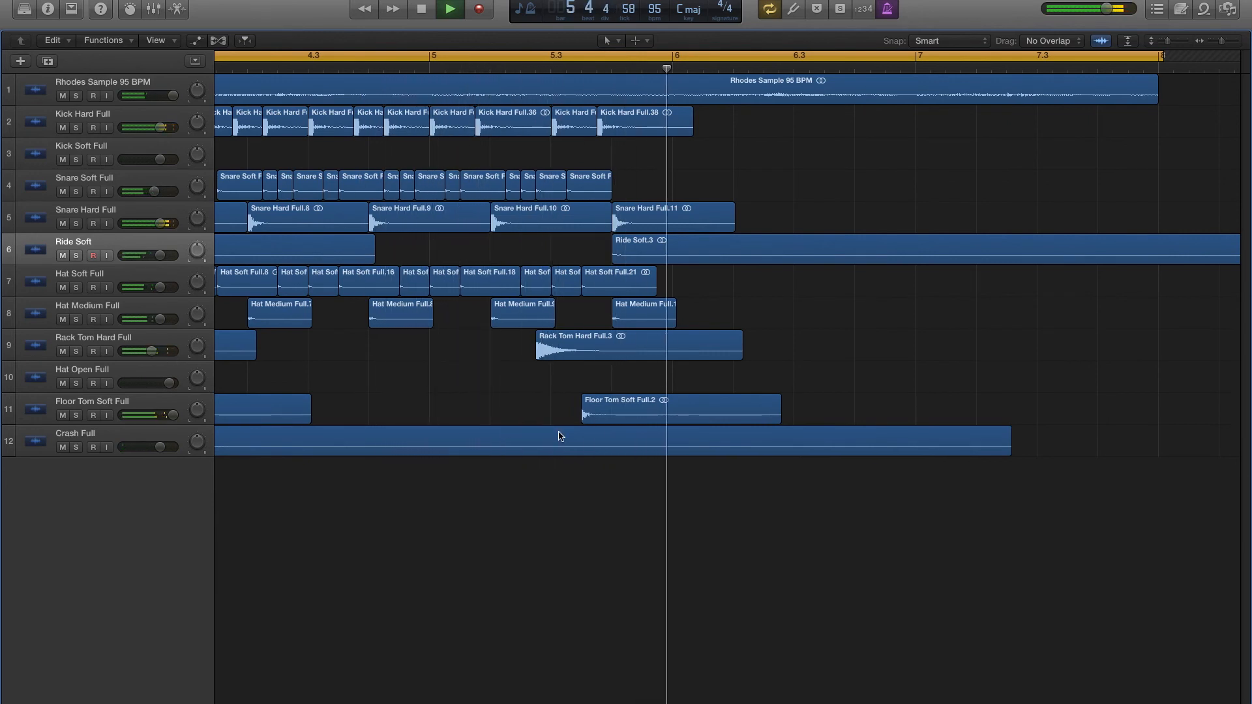
{"action": "key", "text": "space"}
{"action": "mouse_move", "coordinate": [676, 414]}
{"action": "left_mouse_down"}
{"action": "mouse_move", "coordinate": [650, 412]}
{"action": "mouse_move", "coordinate": [675, 416]}
{"action": "left_mouse_up"}
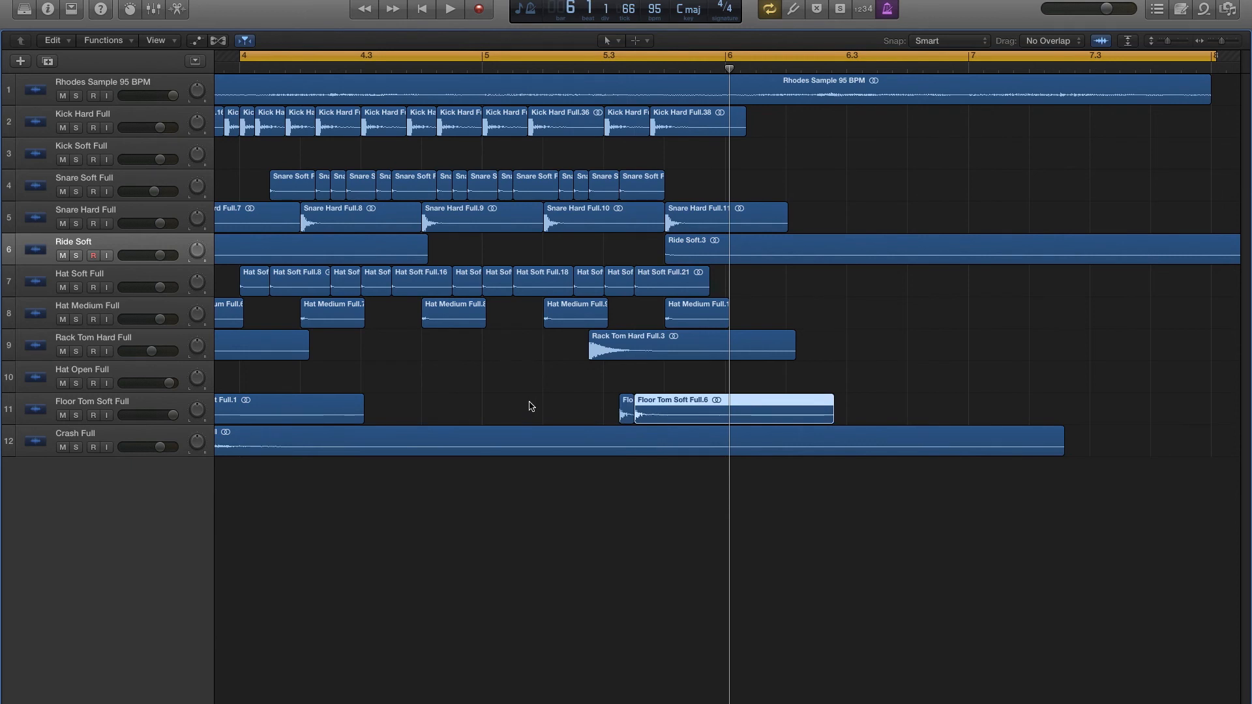
{"action": "key", "text": "space"}
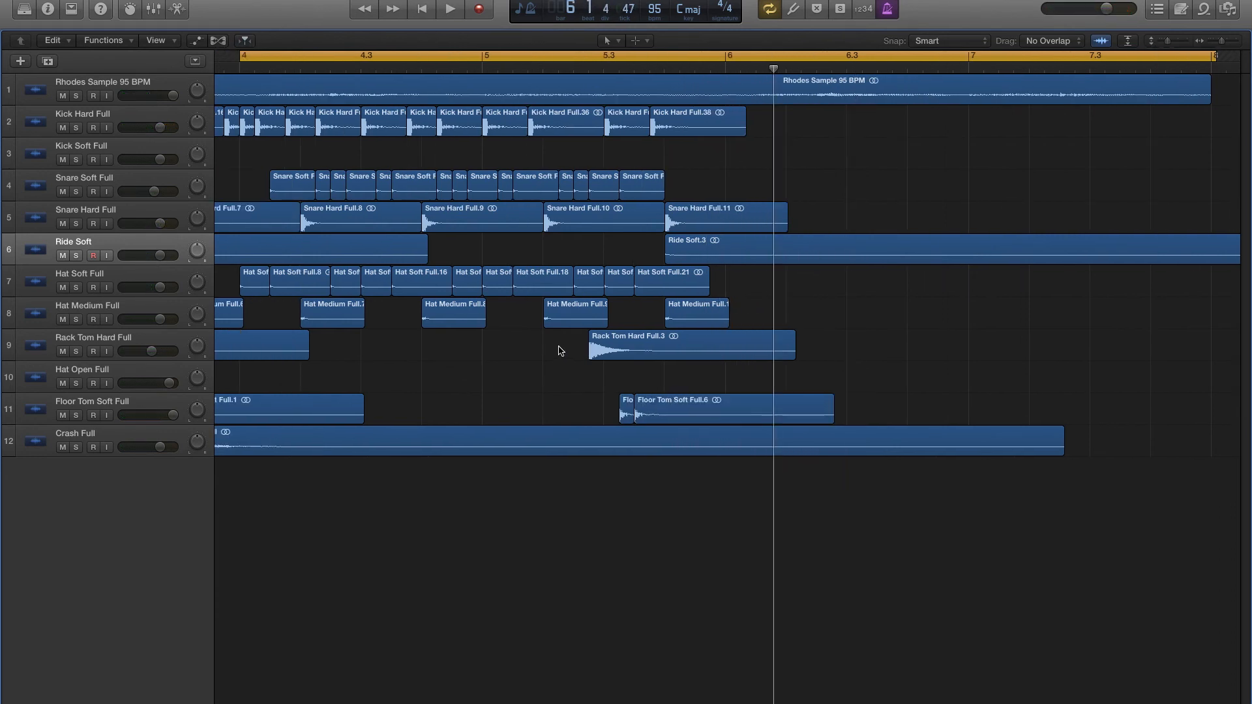
- Copy the bar 5 rack tom and its two soft floor tom hits to start on the offbeat of beat 4, and audition the fill
{"action": "left_click_drag", "start_coordinate": [558, 346], "coordinate": [697, 404]}
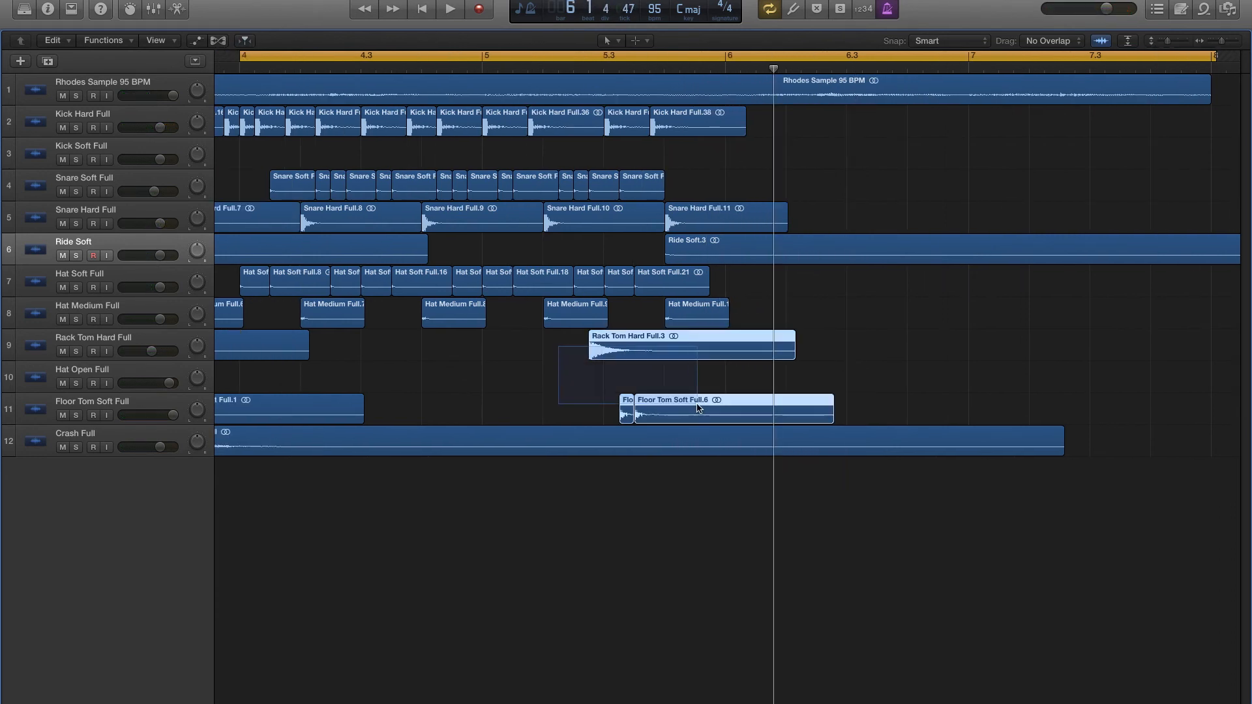
{"action": "left_click_drag", "start_coordinate": [629, 355], "coordinate": [734, 344]}
{"action": "left_click", "coordinate": [541, 69]}
{"action": "key", "text": "space"}
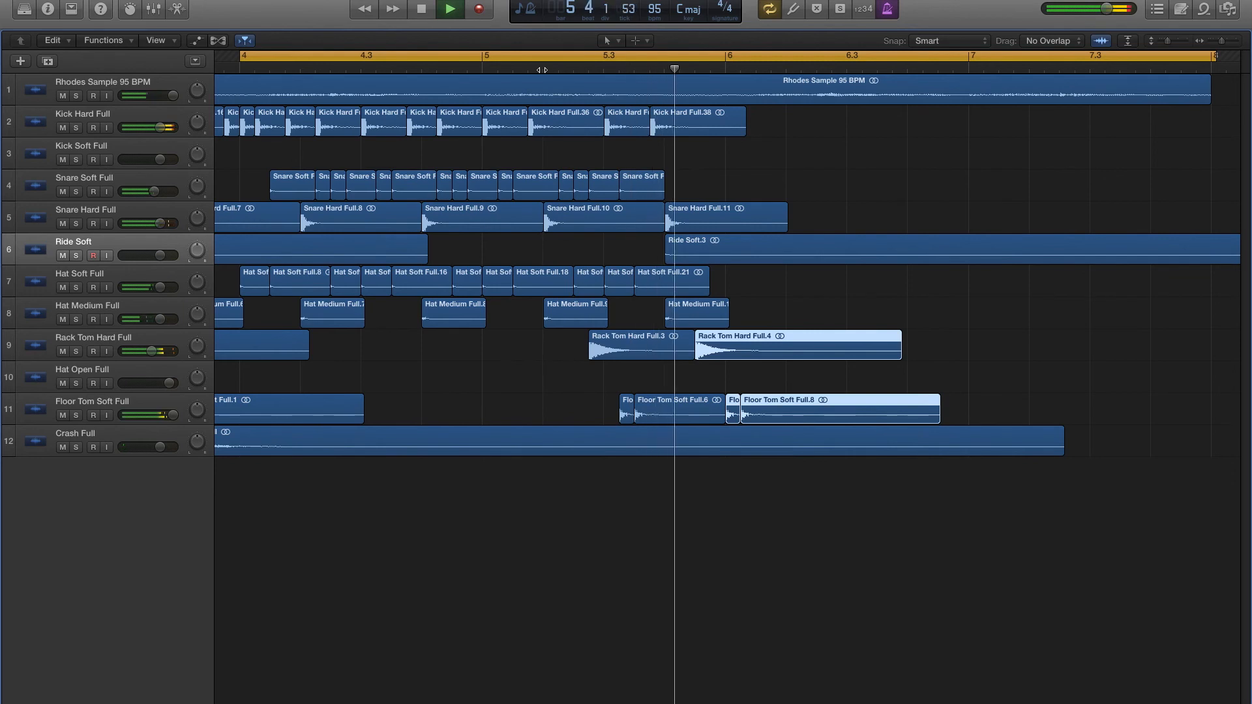
{"action": "key", "text": "space"}
- Copy the new three-hit tom group one sixteenth earlier in bar 5 and audition the fill
{"action": "left_click_drag", "start_coordinate": [735, 349], "coordinate": [718, 349]}
{"action": "left_click", "coordinate": [605, 69]}
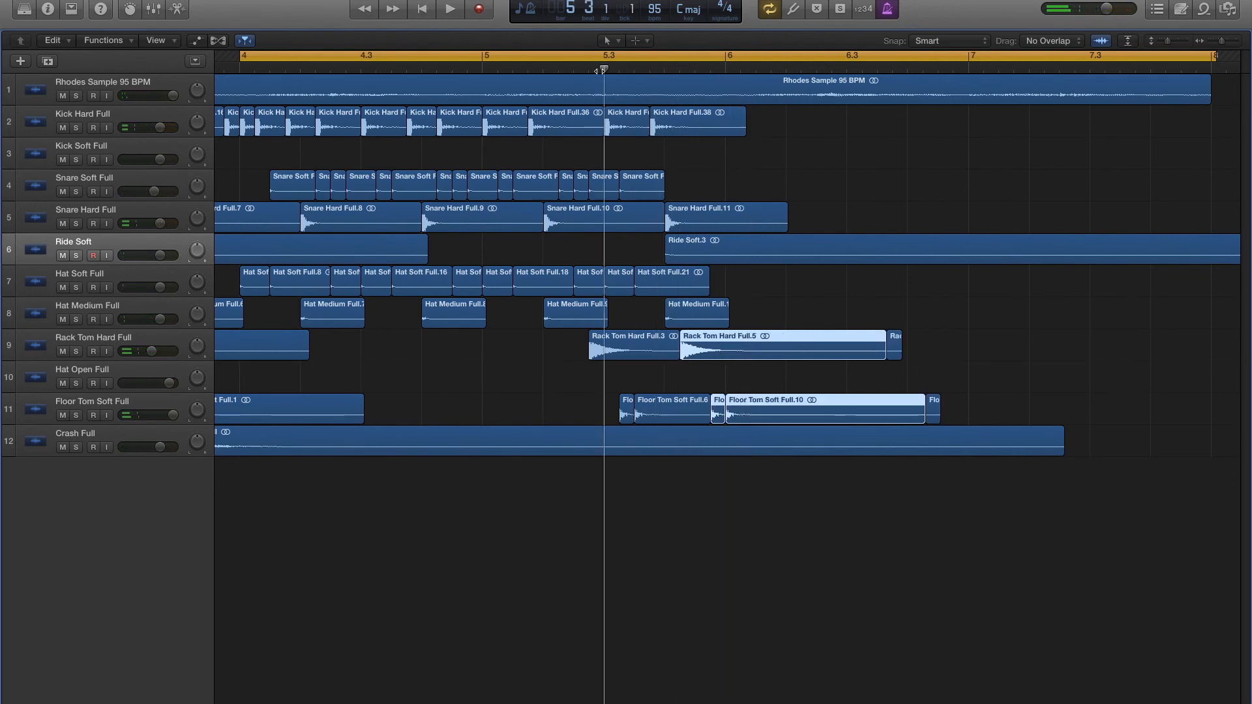
{"action": "key", "text": "space"}
- Move the second pair of soft floor tom hits to the last two sixteenths of bar 5 and audition the fill
{"action": "key", "text": "space"}
{"action": "left_click_drag", "start_coordinate": [716, 378], "coordinate": [749, 415]}
{"action": "left_click", "coordinate": [483, 69]}
{"action": "key", "text": "space"}
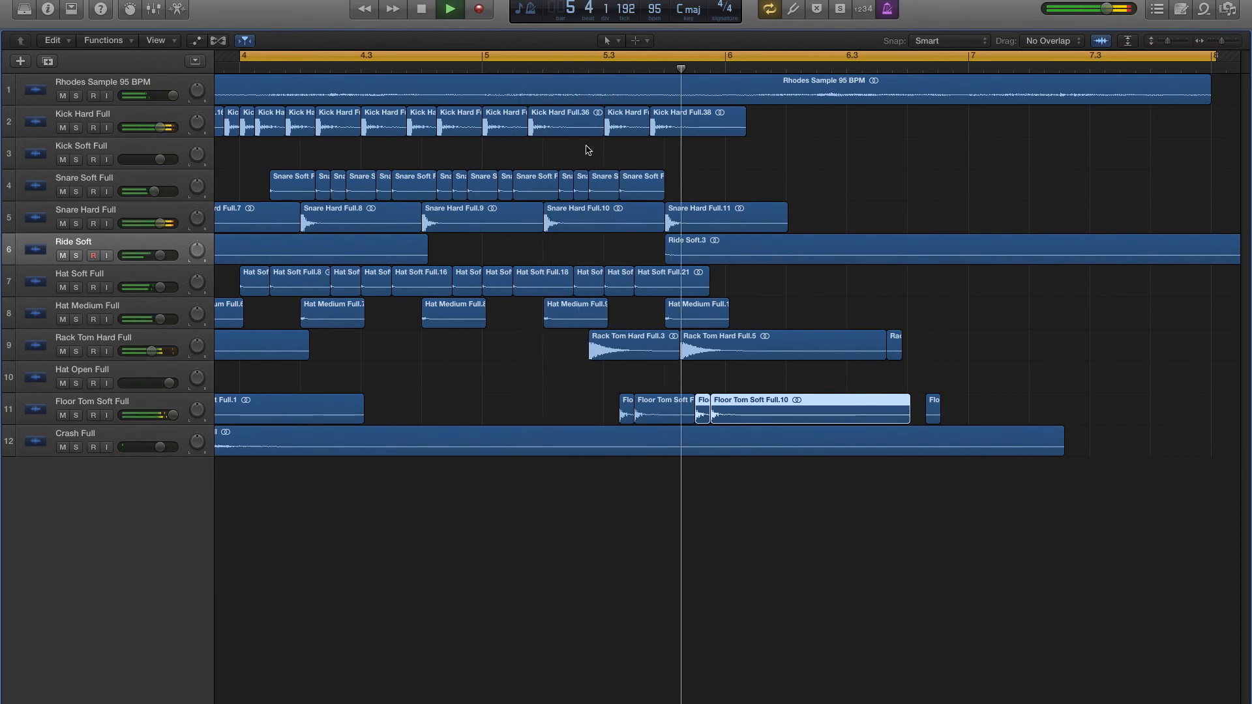
- Delete the leftover rack tom and soft floor tom region fragments in the second half of bar 6
{"action": "left_click", "coordinate": [940, 407]}
{"action": "left_click_drag", "start_coordinate": [939, 408], "coordinate": [934, 408]}
{"action": "left_click", "coordinate": [895, 346], "text": "shift"}
{"action": "key", "text": "Delete"}
{"action": "key", "text": "space"}
- Copy hard kick hits to the last two sixteenths of bar 5 under the floor toms and audition the fill
{"action": "left_click_drag", "start_coordinate": [667, 129], "coordinate": [746, 128]}
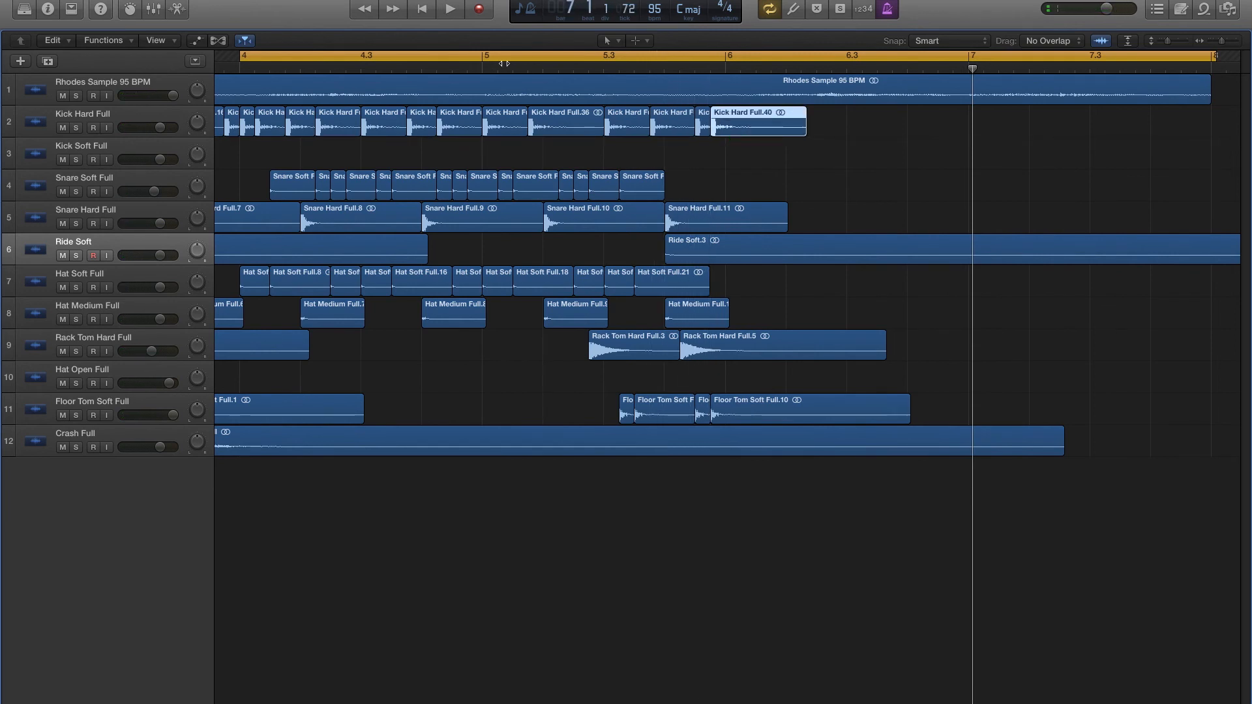
{"action": "key", "text": "space"}
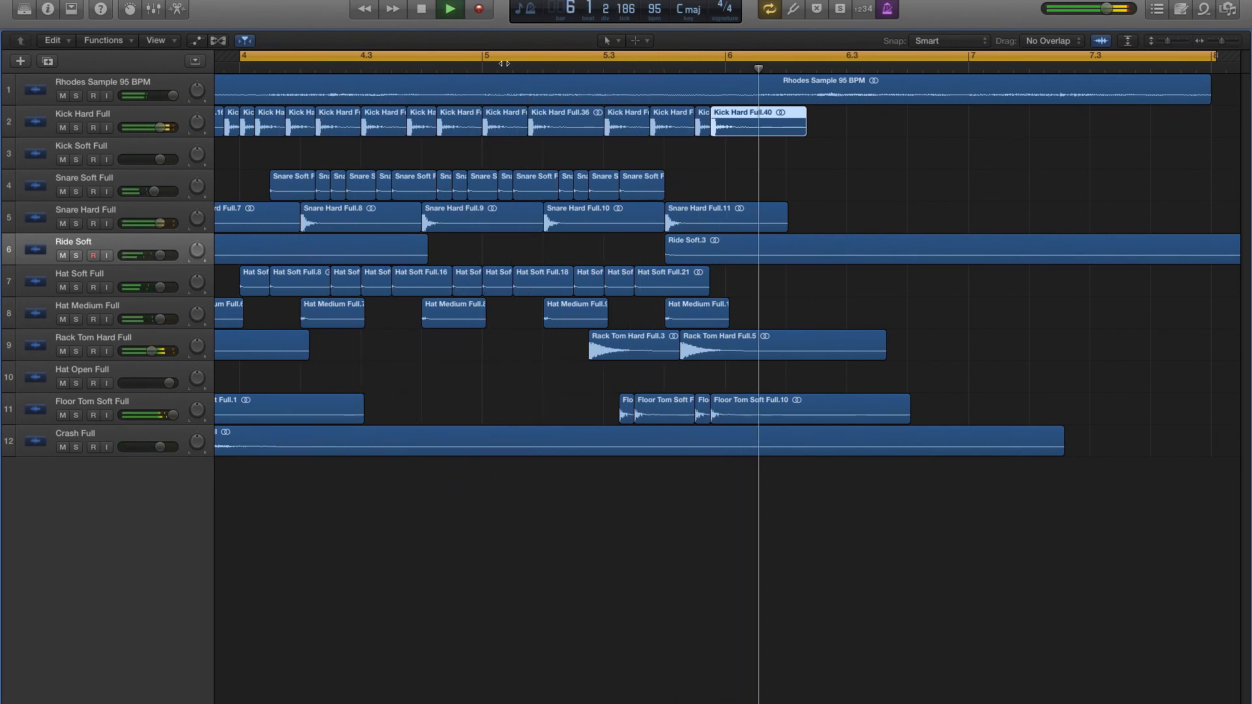
{"action": "left_click", "coordinate": [724, 190]}
{"action": "key", "text": "space"}
- Copy the open hat hit from the end of bar 2 to beat 3 of bar 4 and audition it
{"action": "scroll", "coordinate": [479, 241], "scroll_direction": "left", "scroll_amount": 6}
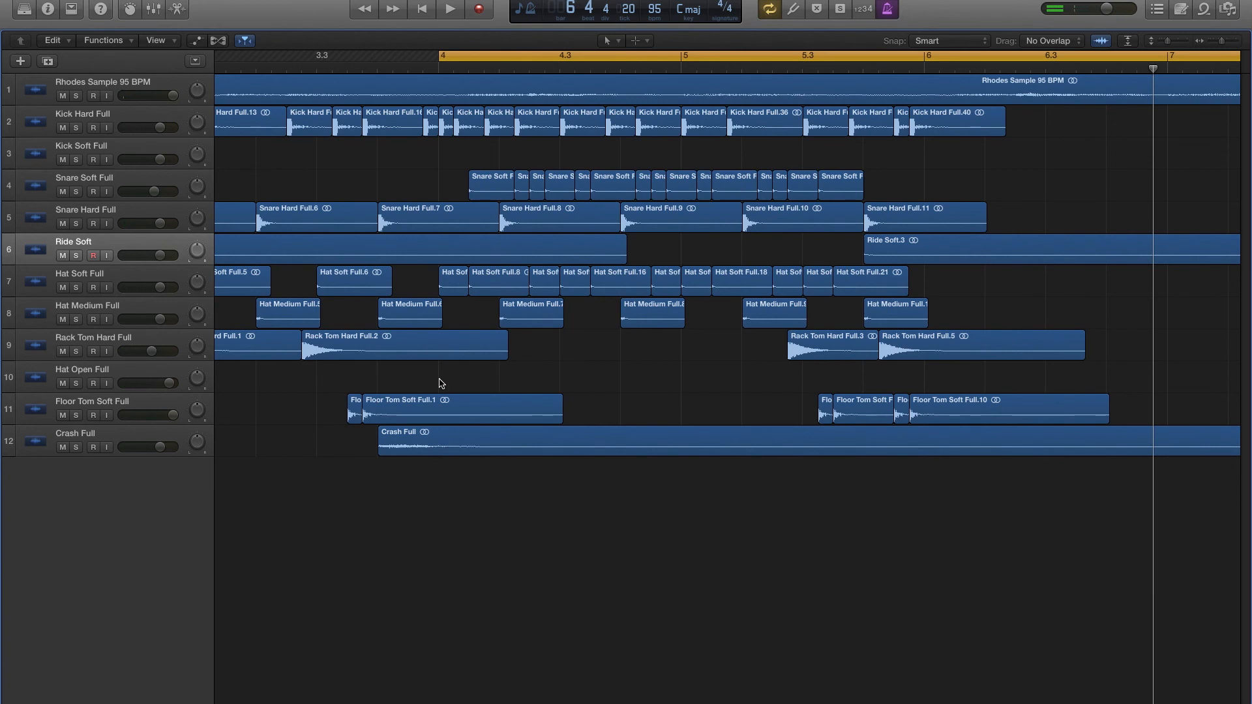
{"action": "scroll", "coordinate": [441, 384], "scroll_direction": "left", "scroll_amount": 4}
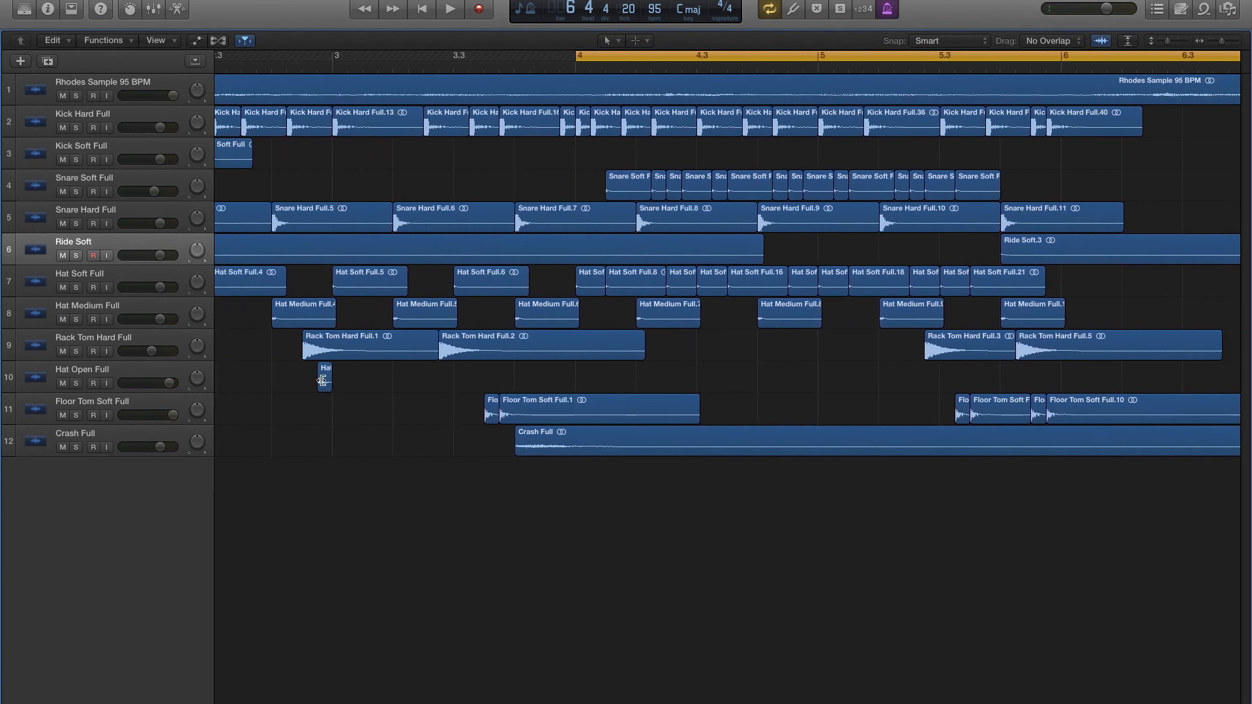
{"action": "key", "text": "space"}
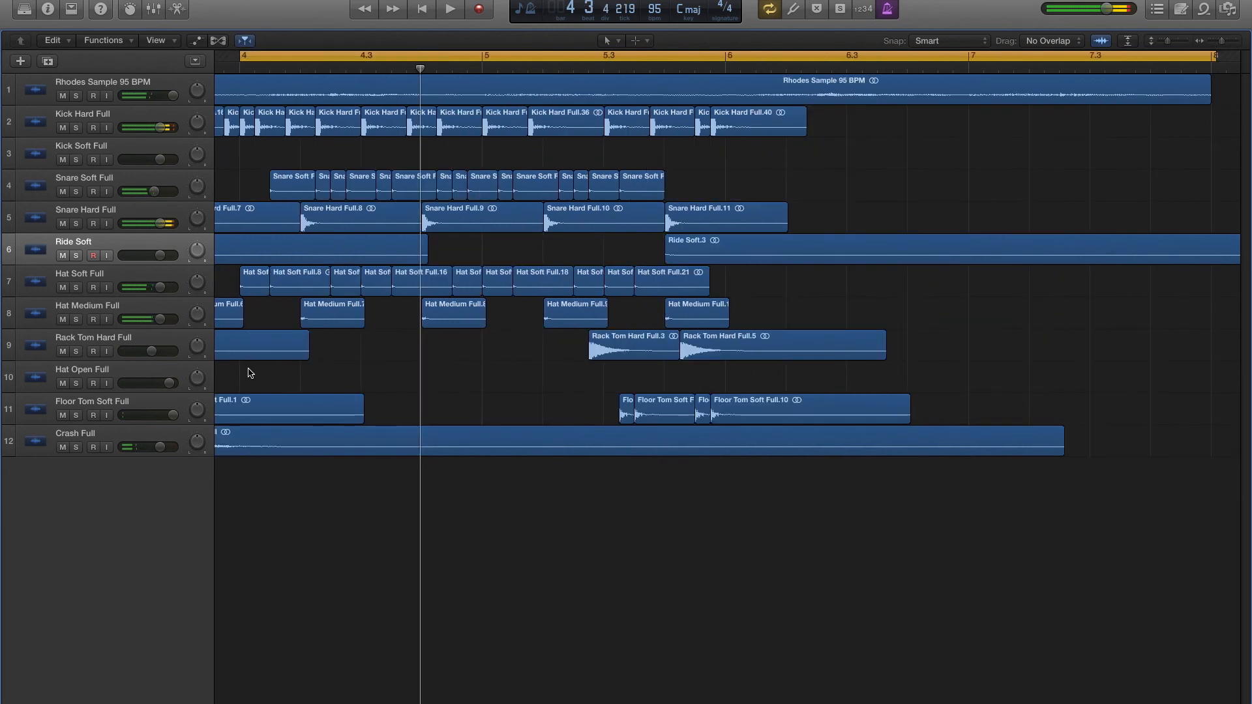
{"action": "key", "text": "space"}
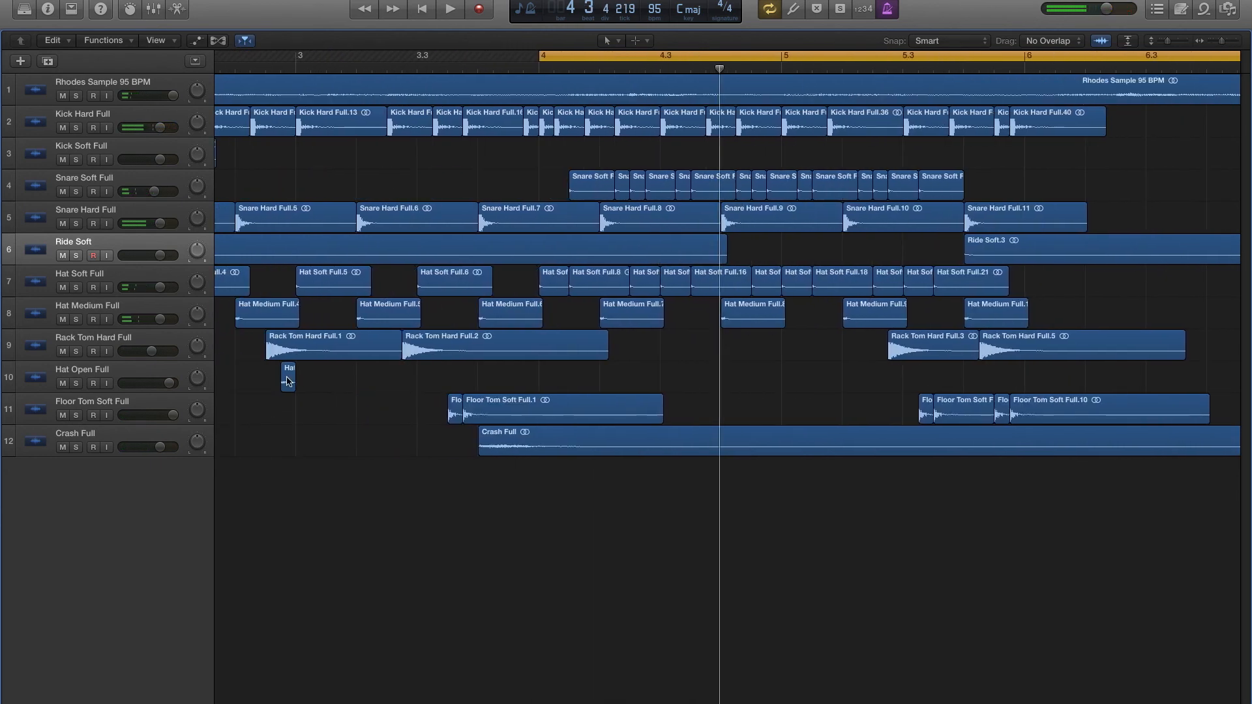
{"action": "left_click_drag", "start_coordinate": [326, 382], "coordinate": [668, 383]}
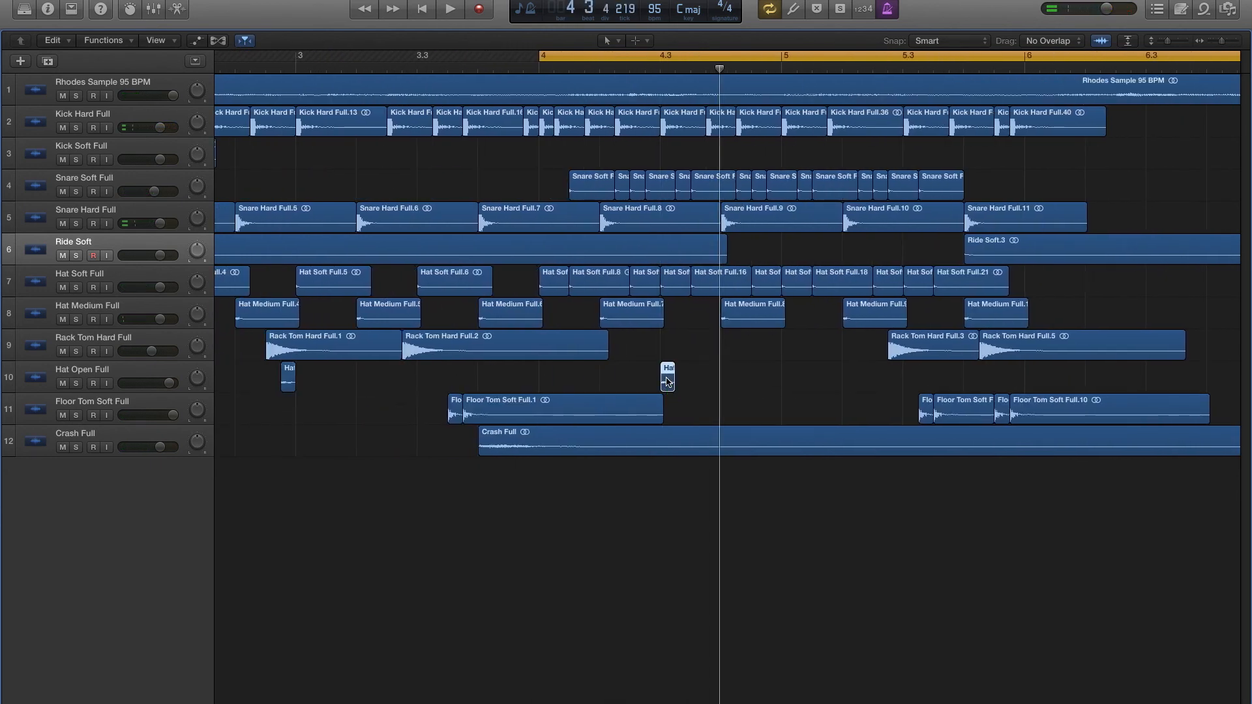
{"action": "key", "text": "space"}
{"action": "scroll", "coordinate": [369, 360], "scroll_direction": "up", "scroll_amount": 2}
{"action": "key", "text": "space"}
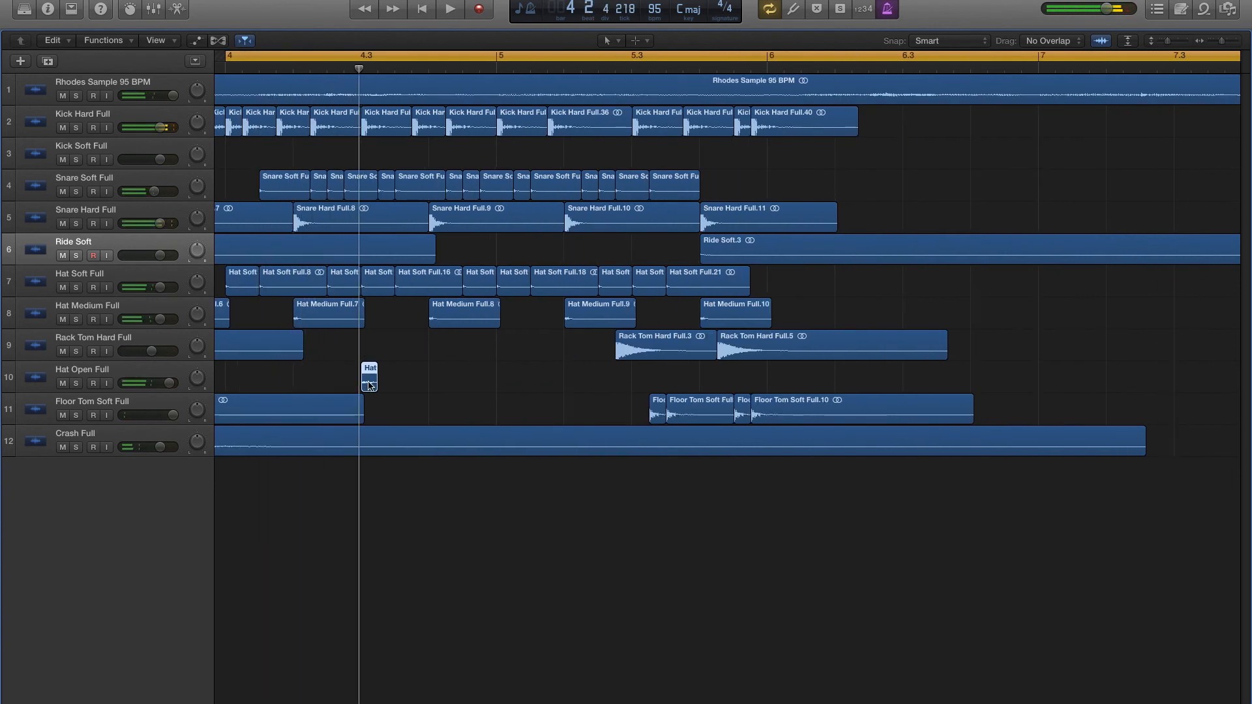
- Move the bar 4 open hat to the offbeat of beat 3, extend it up to beat 4, and audition the groove
{"action": "left_click_drag", "start_coordinate": [383, 382], "coordinate": [404, 382]}
{"action": "key", "text": "space"}
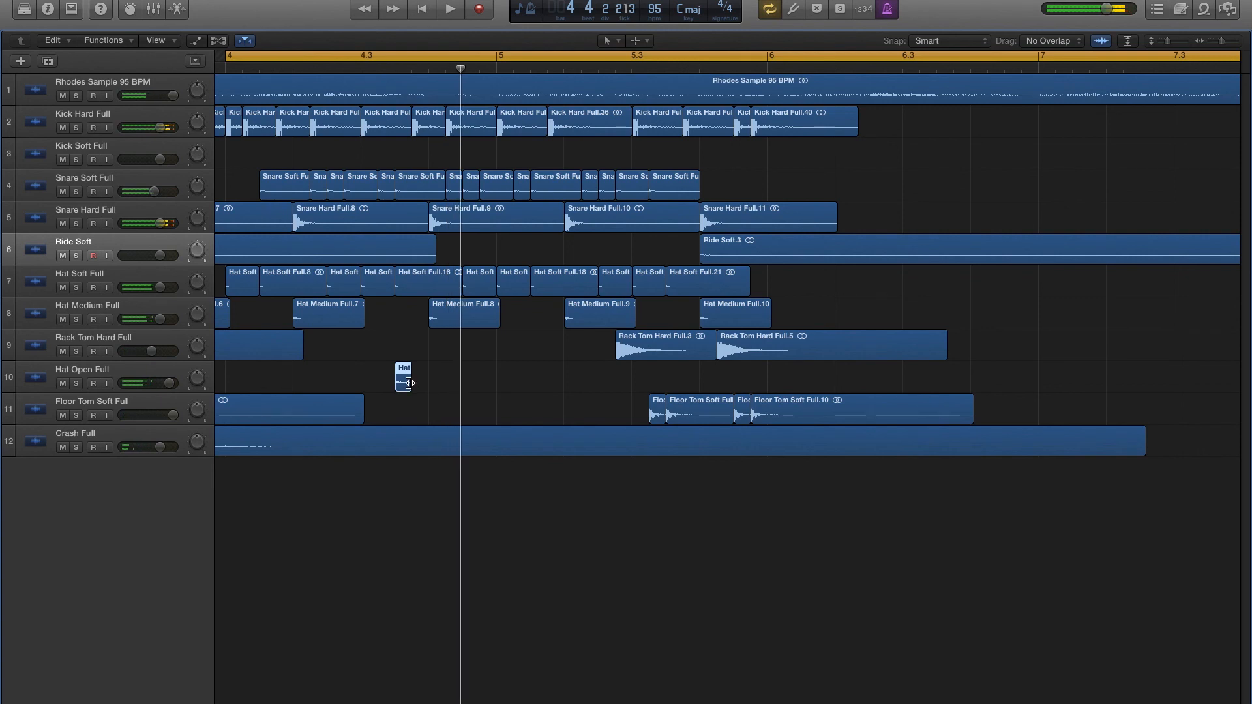
{"action": "left_click_drag", "start_coordinate": [420, 383], "coordinate": [427, 383]}
{"action": "key", "text": "space"}
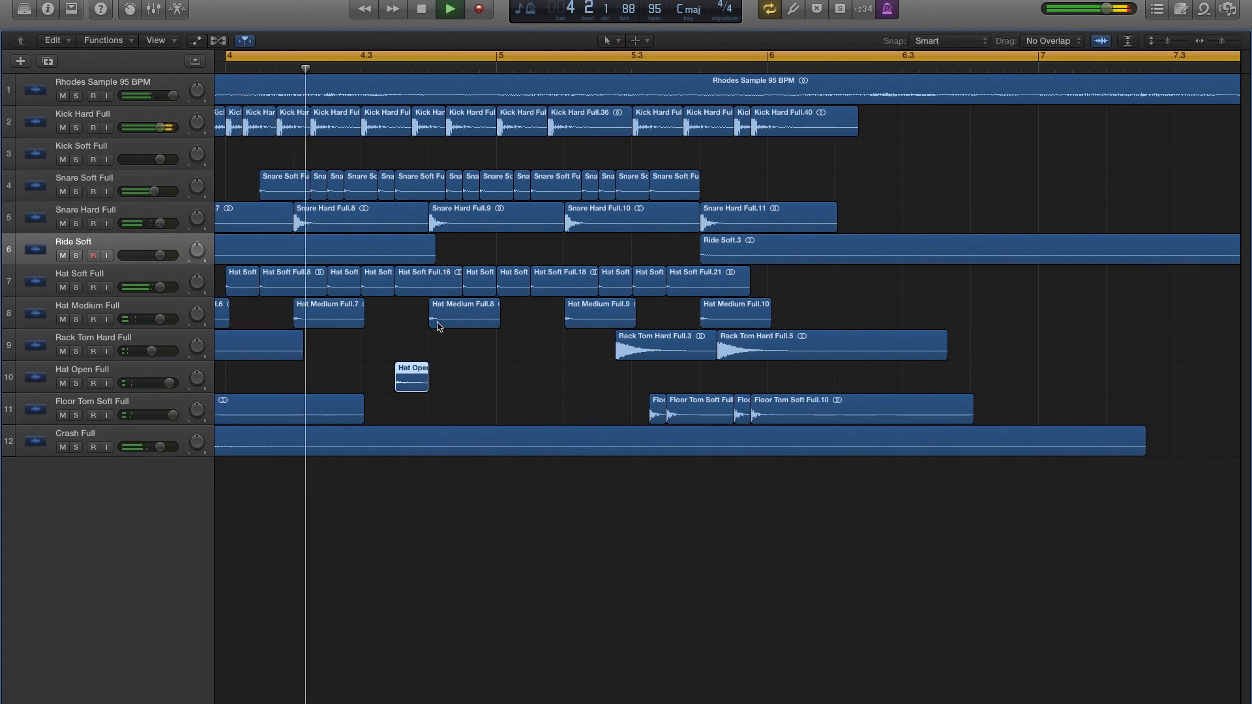
{"action": "key", "text": "space"}
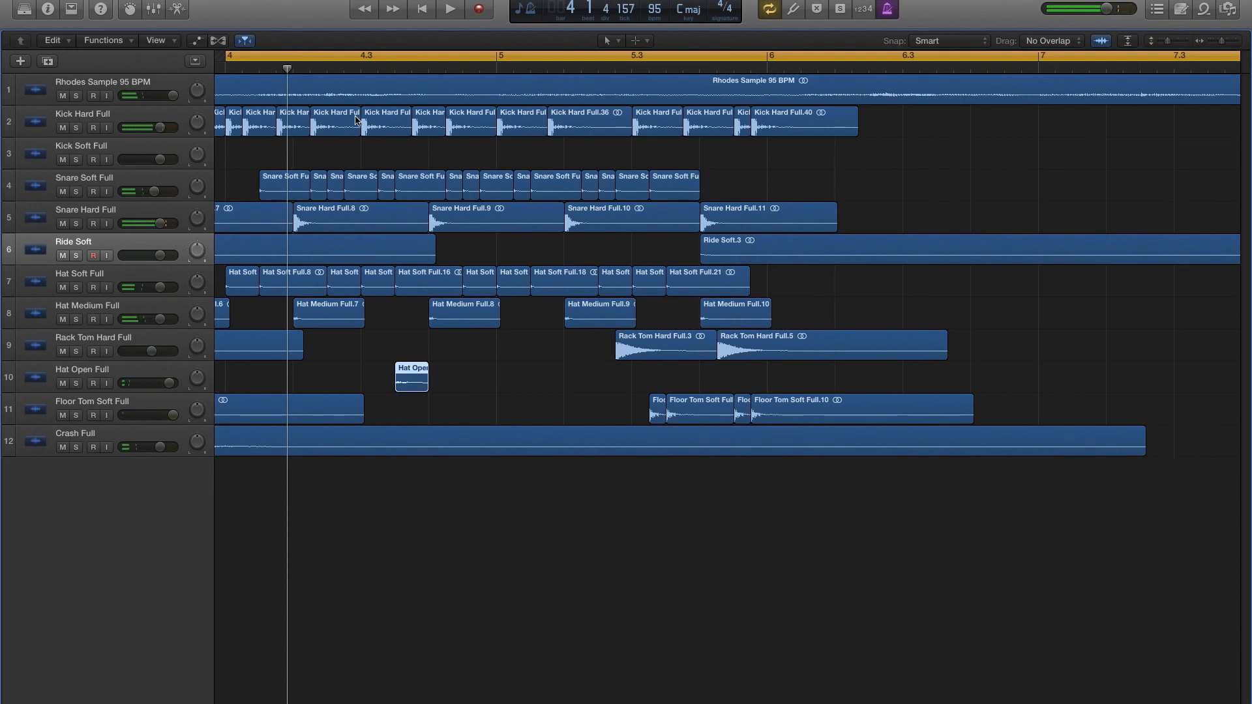
{"action": "scroll", "coordinate": [382, 145], "scroll_direction": "left", "scroll_amount": 3}
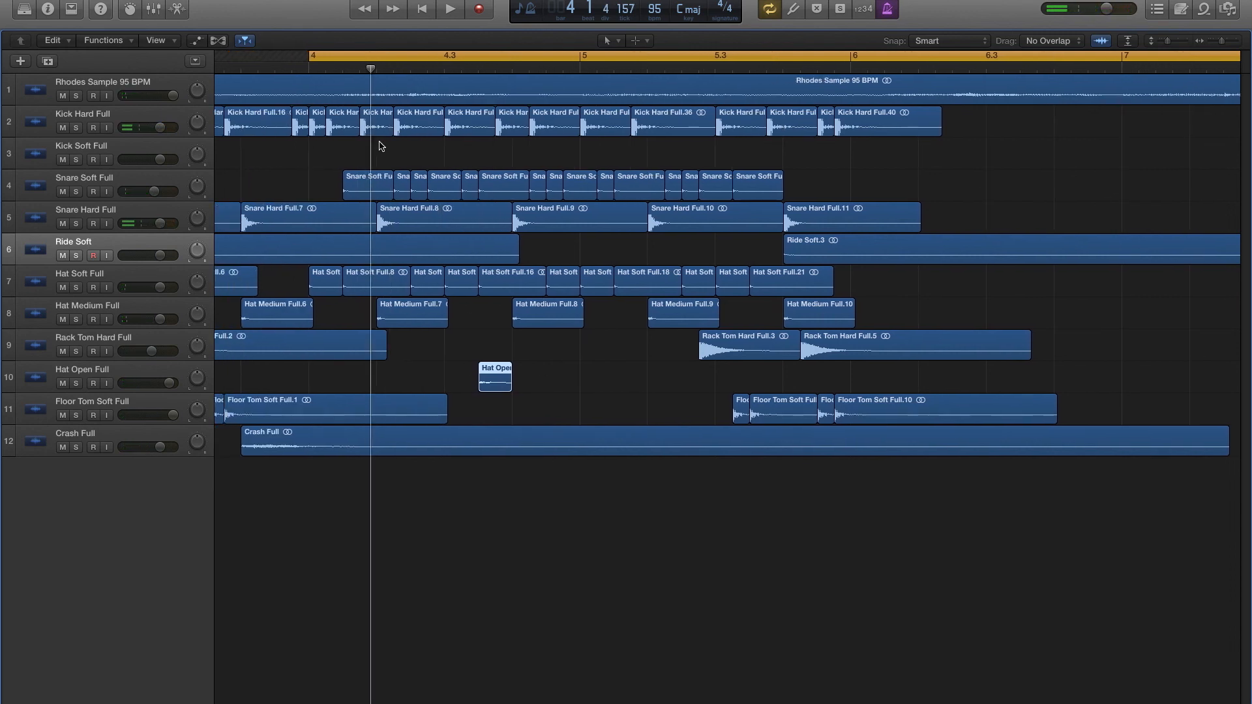
{"action": "key", "text": "space"}
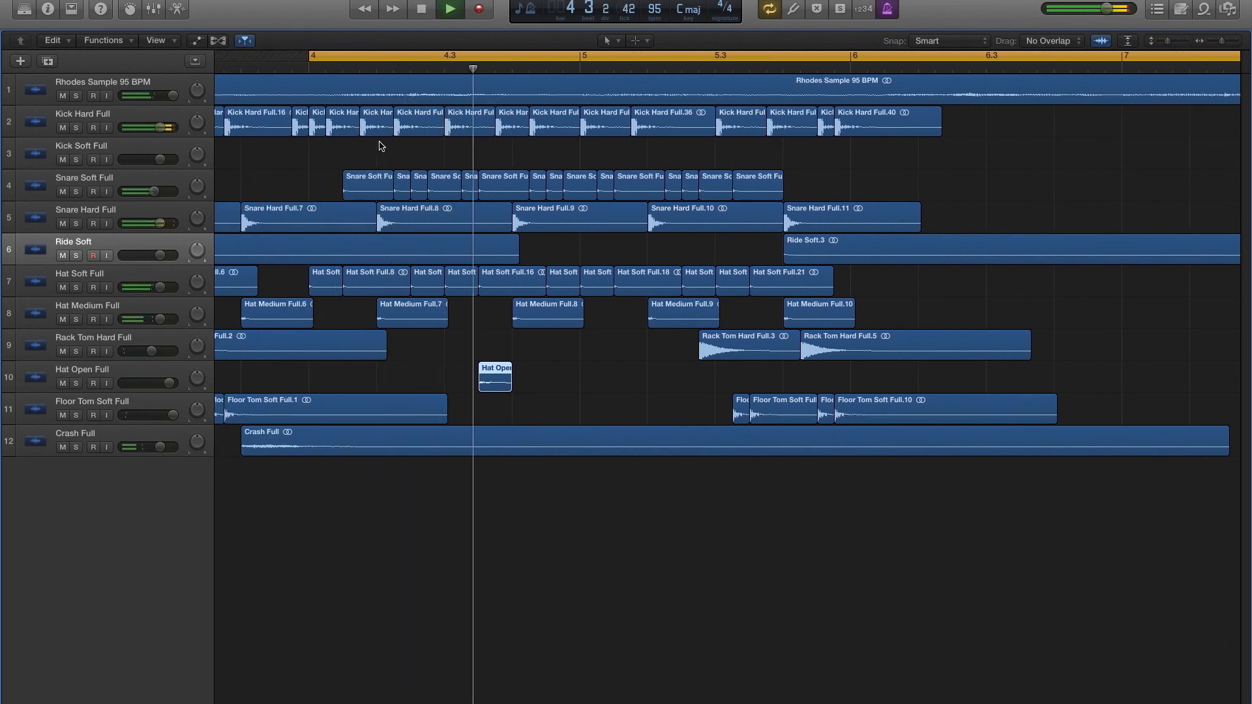
{"action": "key", "text": "space"}
{"action": "key", "text": "space"}
{"action": "key", "text": "space"}
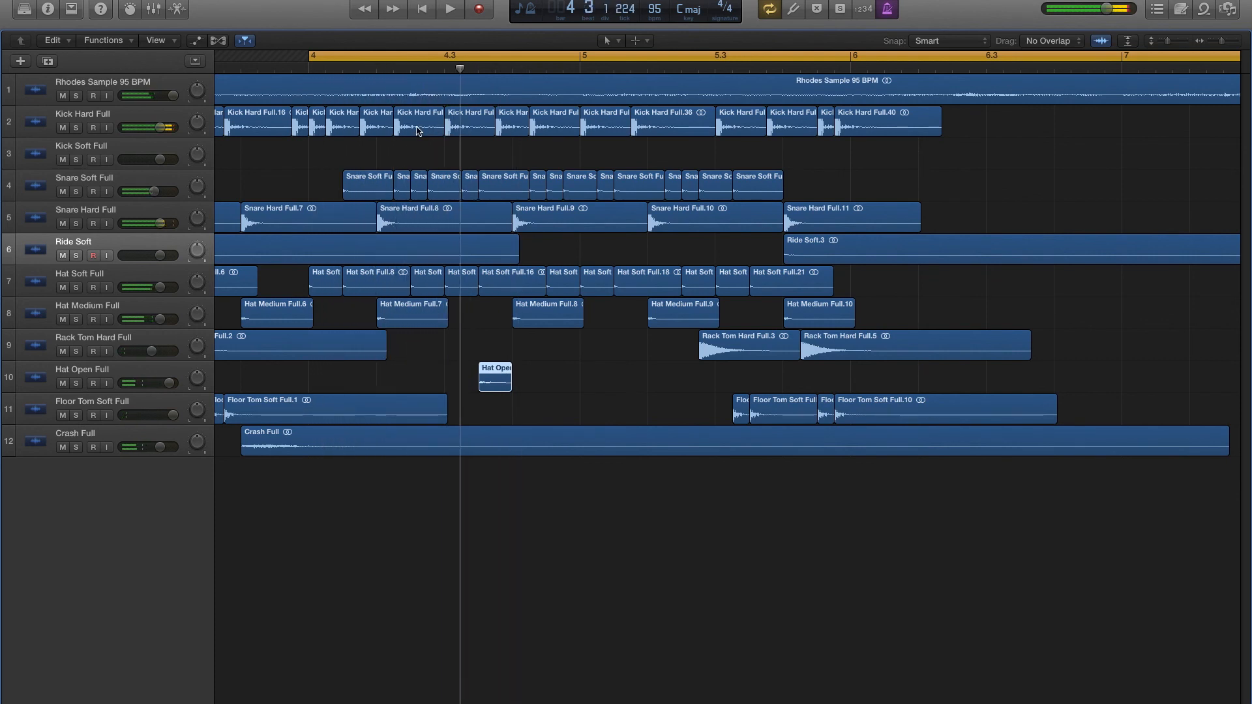
- Extend the hard kick on the last sixteenth of beat 1 in bar 4 over the next kick, replacing that hit, and audition
{"action": "left_click_drag", "start_coordinate": [389, 124], "coordinate": [440, 126]}
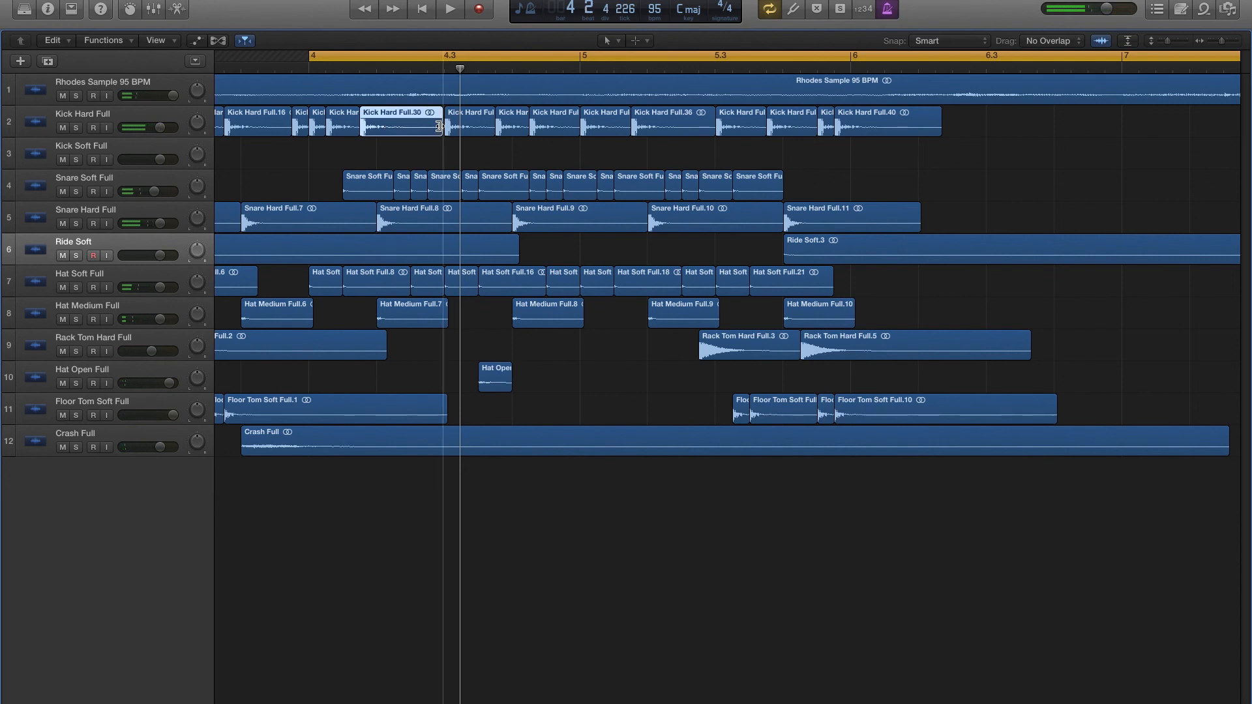
{"action": "left_click", "coordinate": [441, 151]}
{"action": "key", "text": "space"}
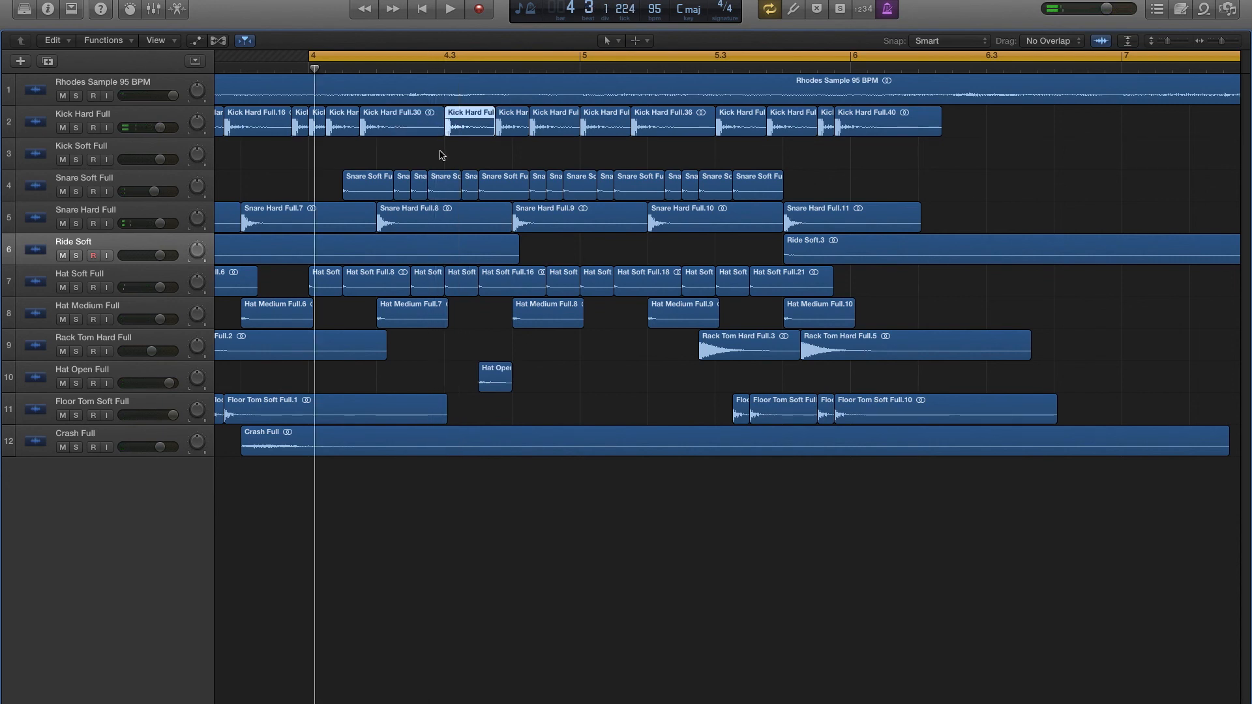
{"action": "key", "text": "space"}
- Move the hard kick on beat 3 of bar 4 to the last sixteenth of beat 2 and audition it
{"action": "left_click_drag", "start_coordinate": [467, 130], "coordinate": [450, 130]}
{"action": "key", "text": "space"}
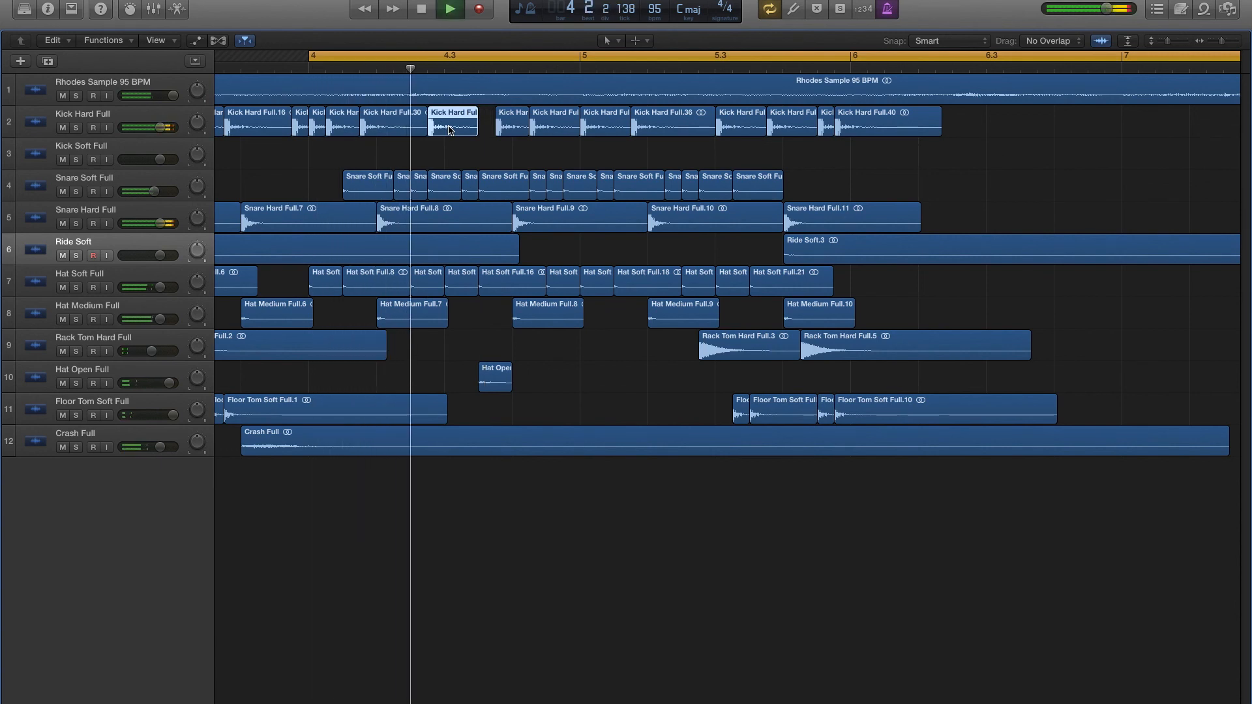
{"action": "key", "text": "space"}
- Copy the moved hard kick to the second sixteenth of beat 3 in bar 4 and audition the pattern
{"action": "left_click_drag", "start_coordinate": [452, 129], "coordinate": [496, 124]}
{"action": "key", "text": "space"}
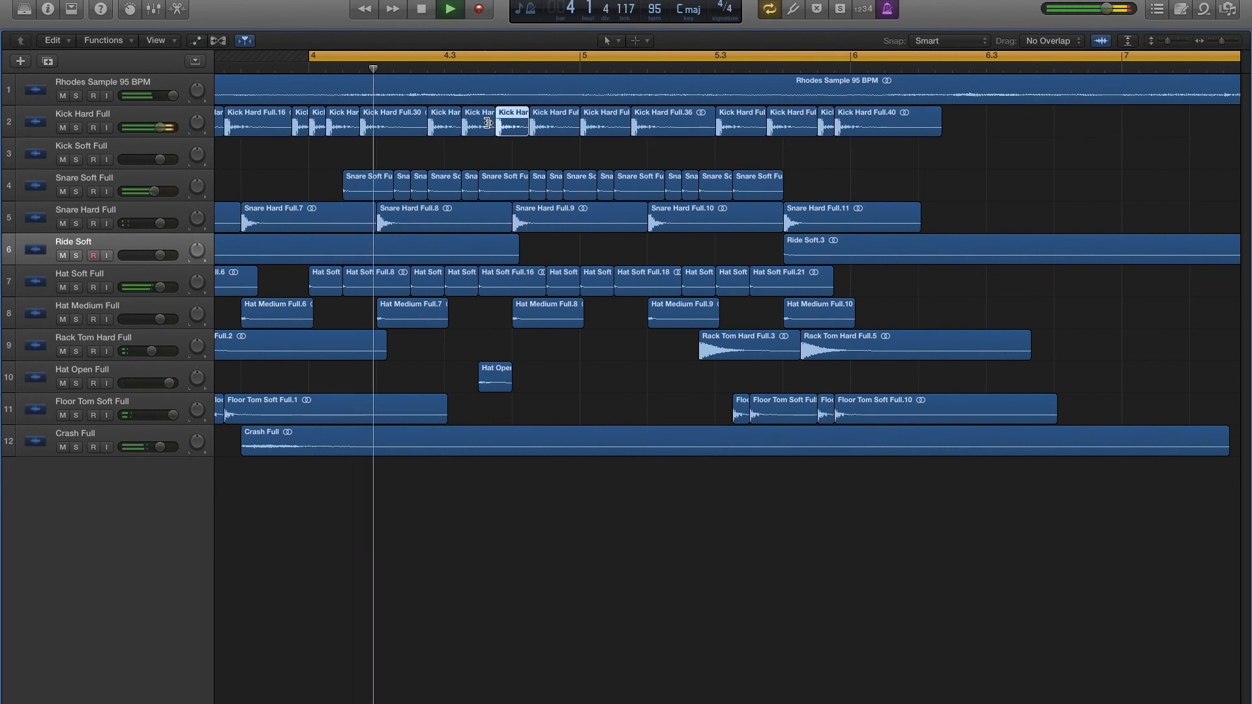
{"action": "key", "text": "space"}
{"action": "key", "text": "space"}
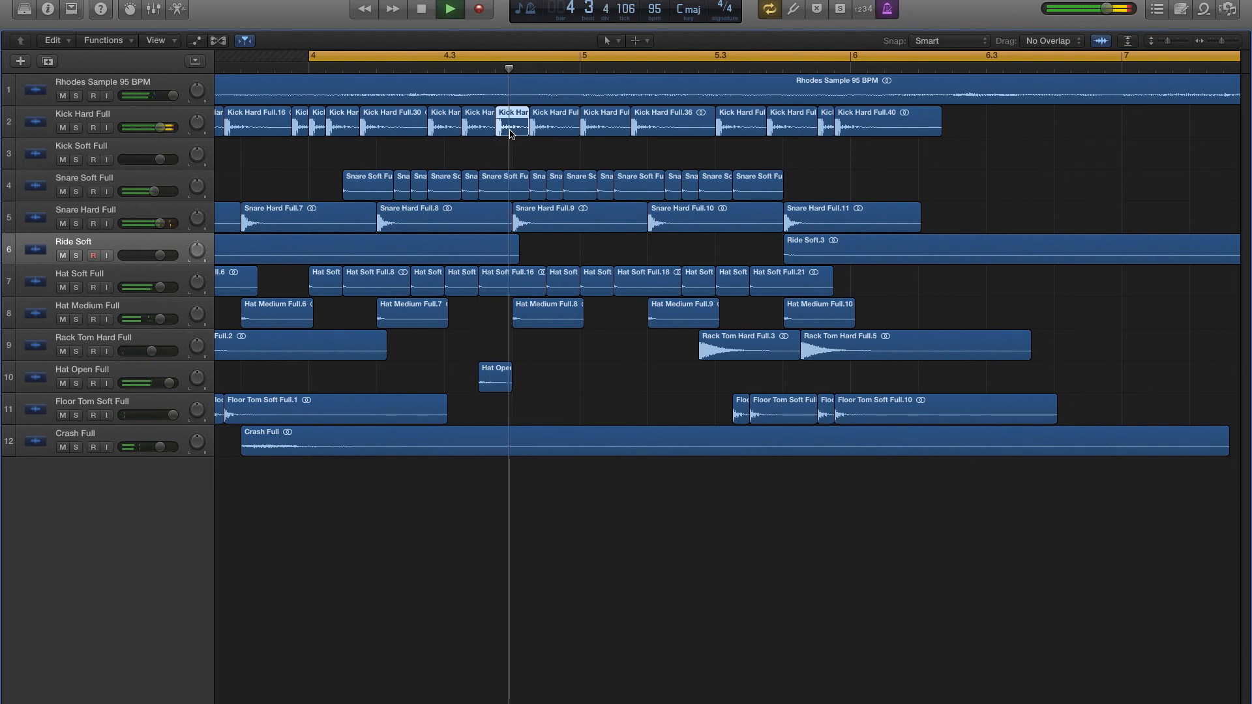
{"action": "key", "text": "space"}
- Move the hard kick on the last sixteenth of beat 3 in bar 4 to the offbeat of beat 3, and play through the fill
{"action": "left_click_drag", "start_coordinate": [510, 134], "coordinate": [494, 134]}
{"action": "key", "text": "space"}
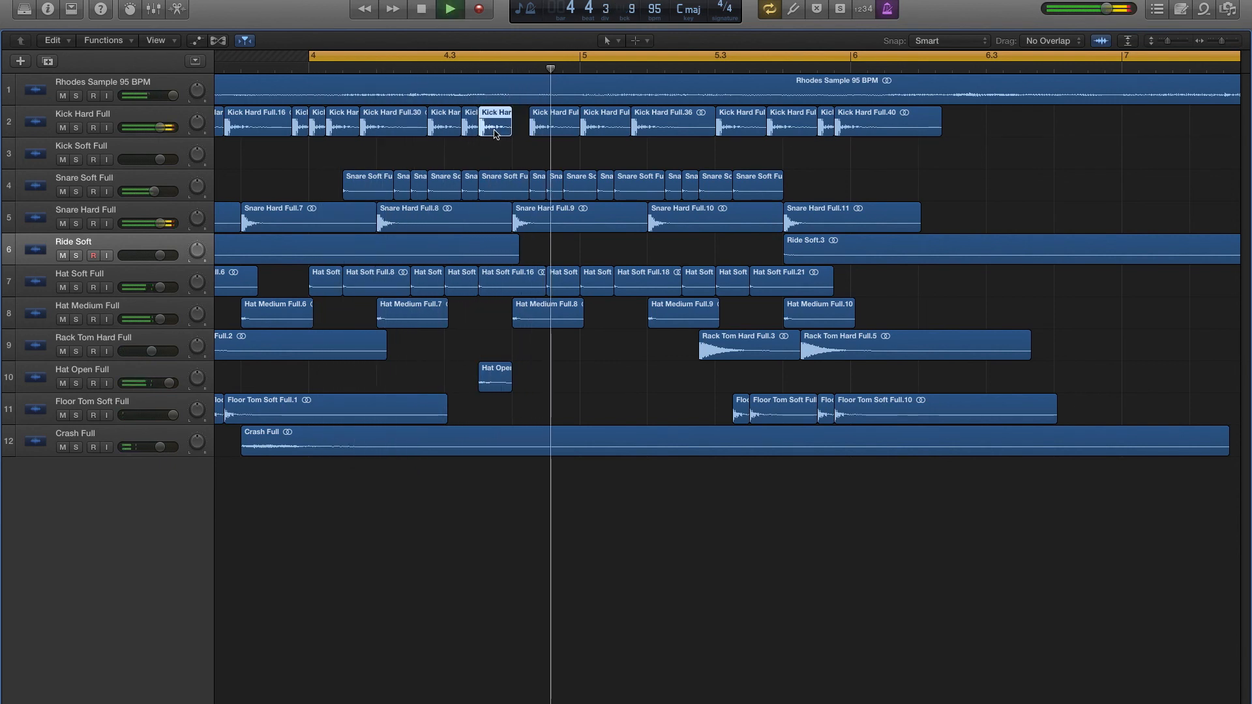
{"action": "left_click", "coordinate": [478, 151]}
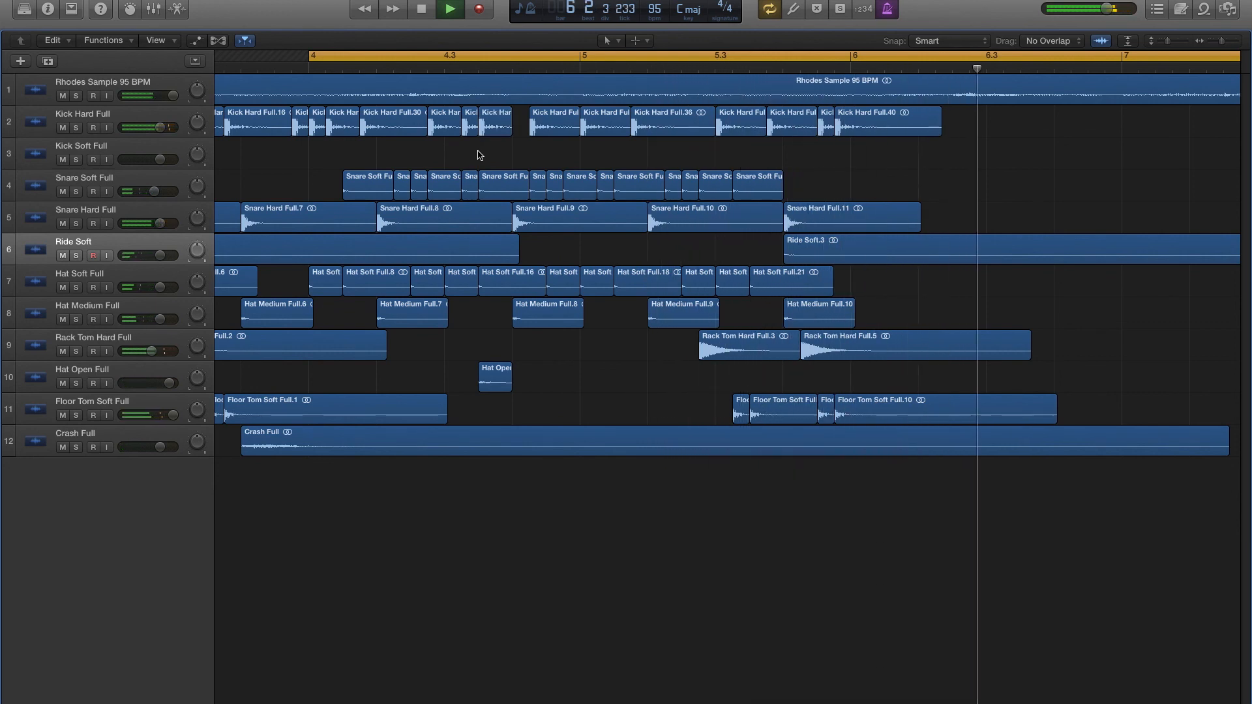
{"action": "key", "text": "space"}
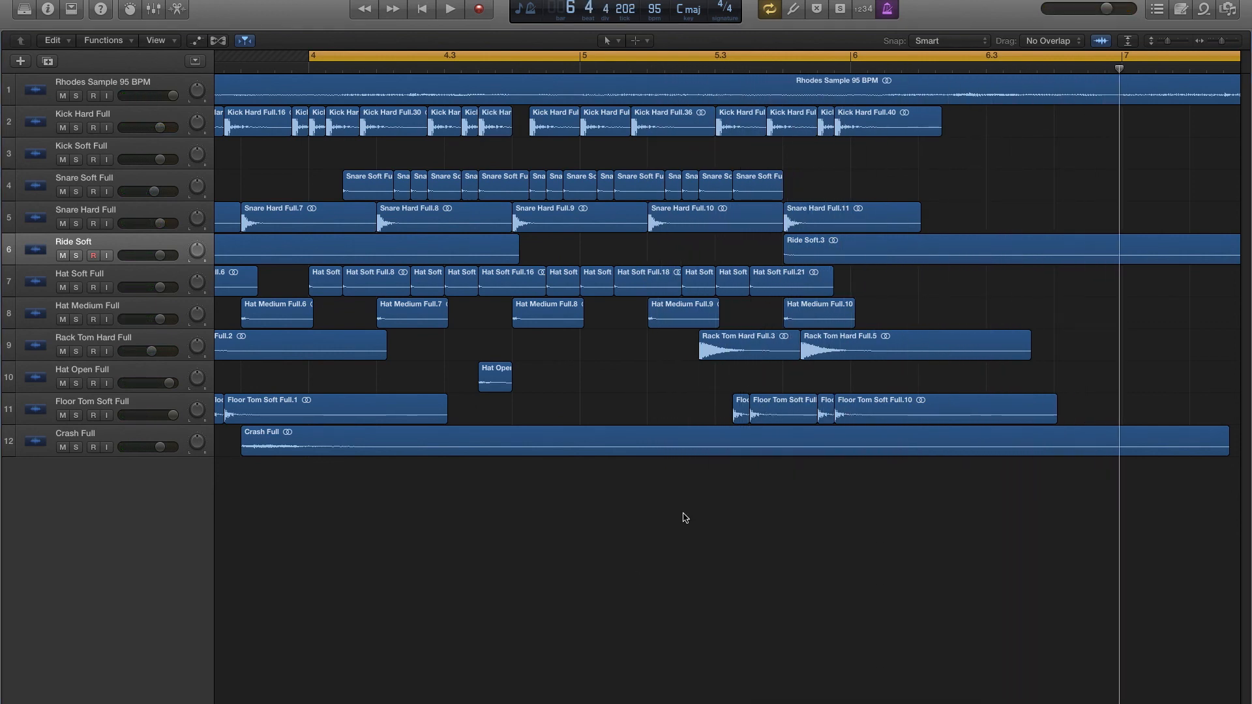
- Audition the bar 5 fill and copy its last hard kick hit to the downbeat of bar 6
{"action": "scroll", "coordinate": [684, 518], "scroll_direction": "right", "scroll_amount": 4}
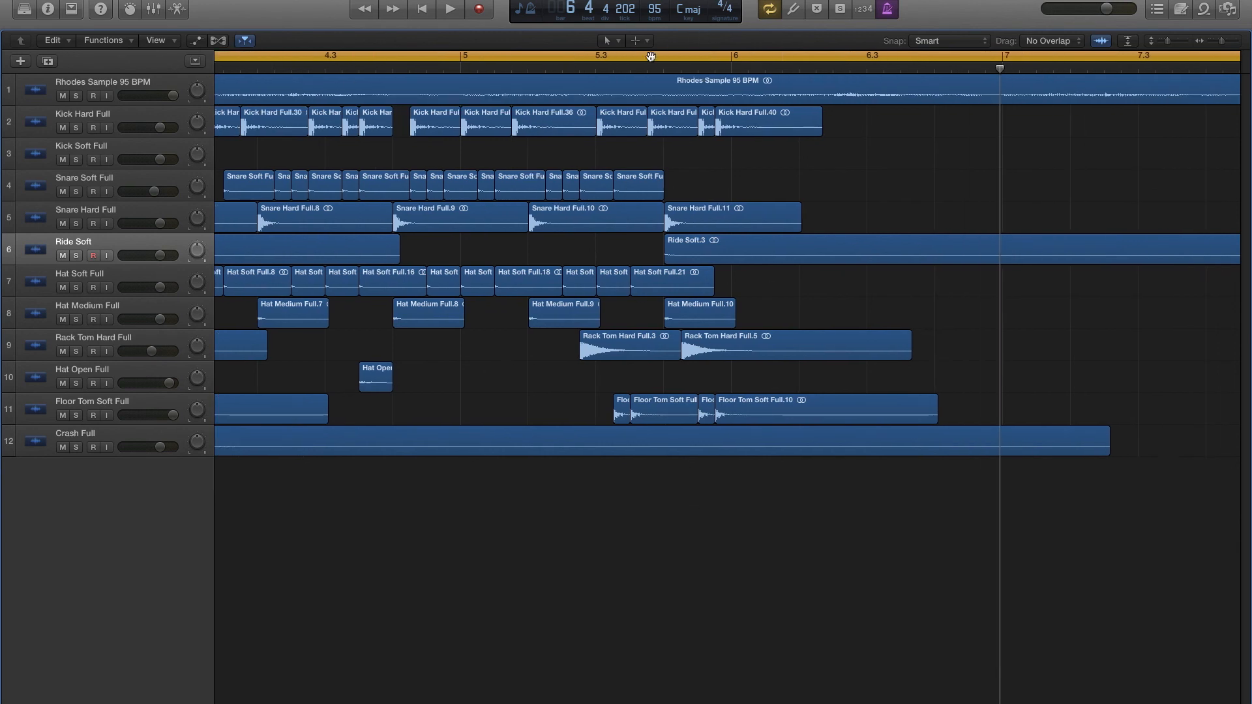
{"action": "left_click", "coordinate": [594, 71]}
{"action": "key", "text": "space"}
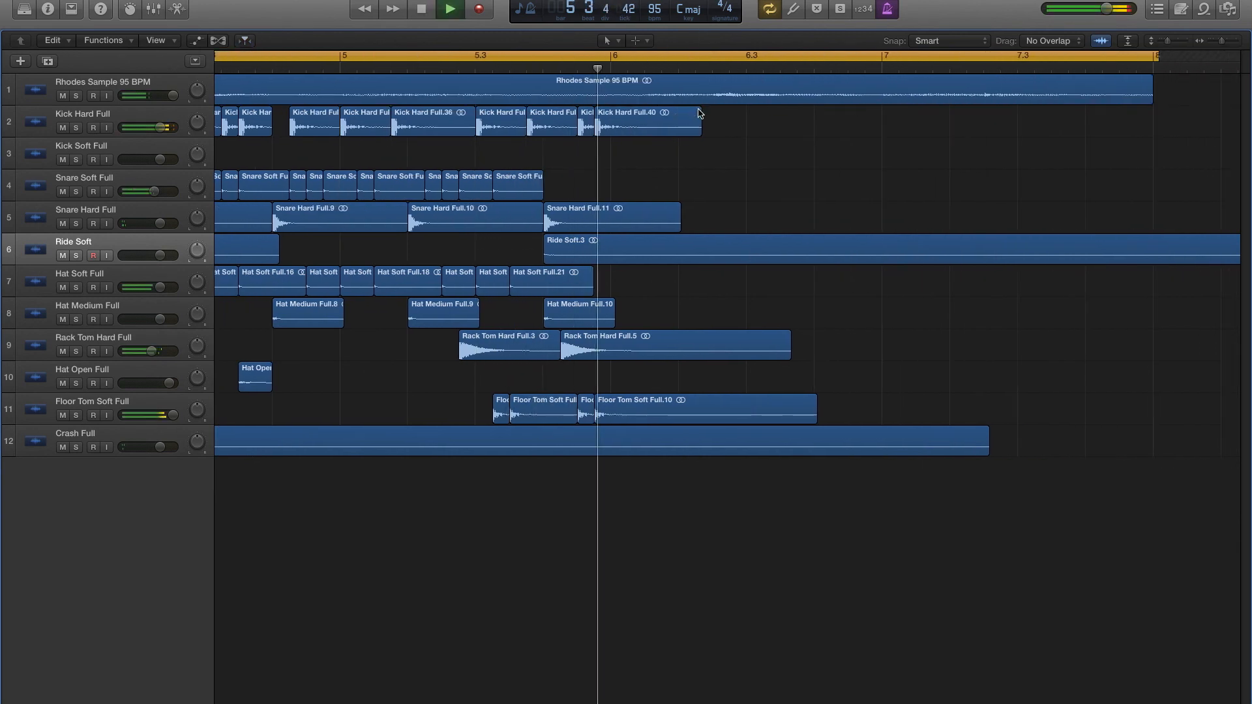
{"action": "key", "text": "space"}
{"action": "left_click_drag", "start_coordinate": [614, 132], "coordinate": [628, 129]}
- Copy the bar 5 Ride Soft region to the downbeat of bar 6 and audition the end of the fill
{"action": "scroll", "coordinate": [394, 252], "scroll_direction": "left", "scroll_amount": 4}
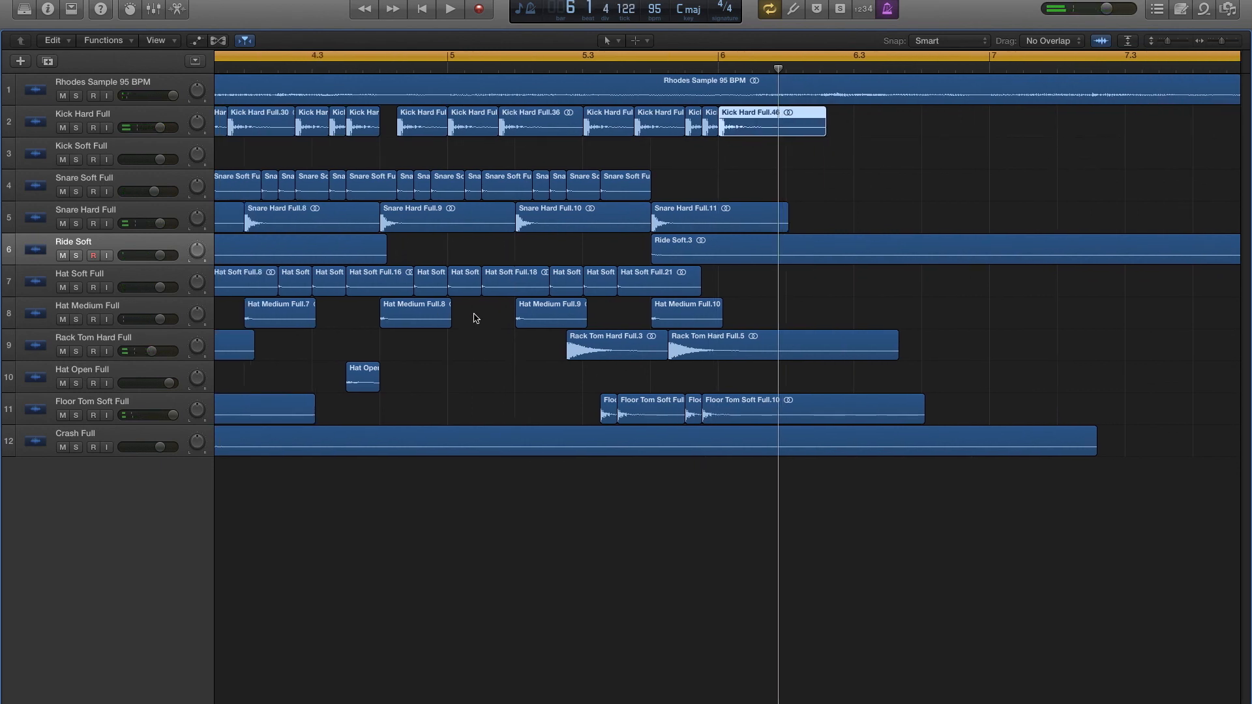
{"action": "left_click", "coordinate": [683, 255]}
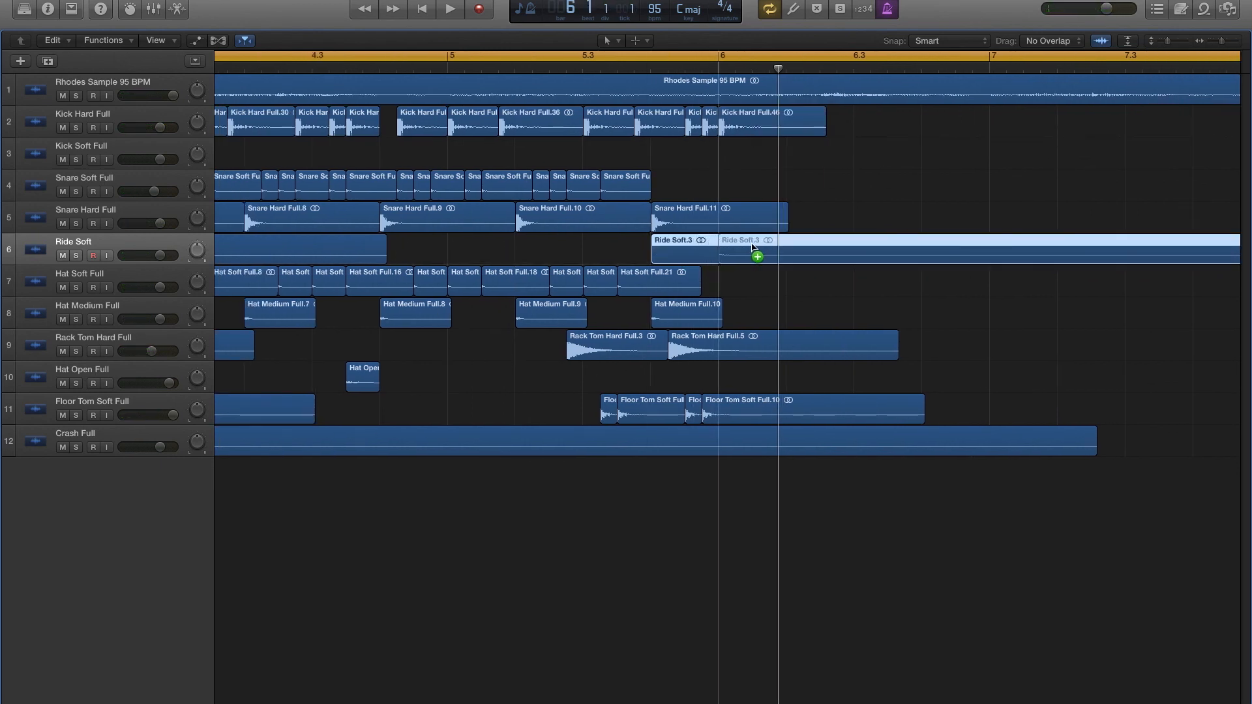
{"action": "left_click", "coordinate": [719, 256]}
{"action": "scroll", "coordinate": [522, 181], "scroll_direction": "left", "scroll_amount": 4}
{"action": "double_click", "coordinate": [710, 70]}
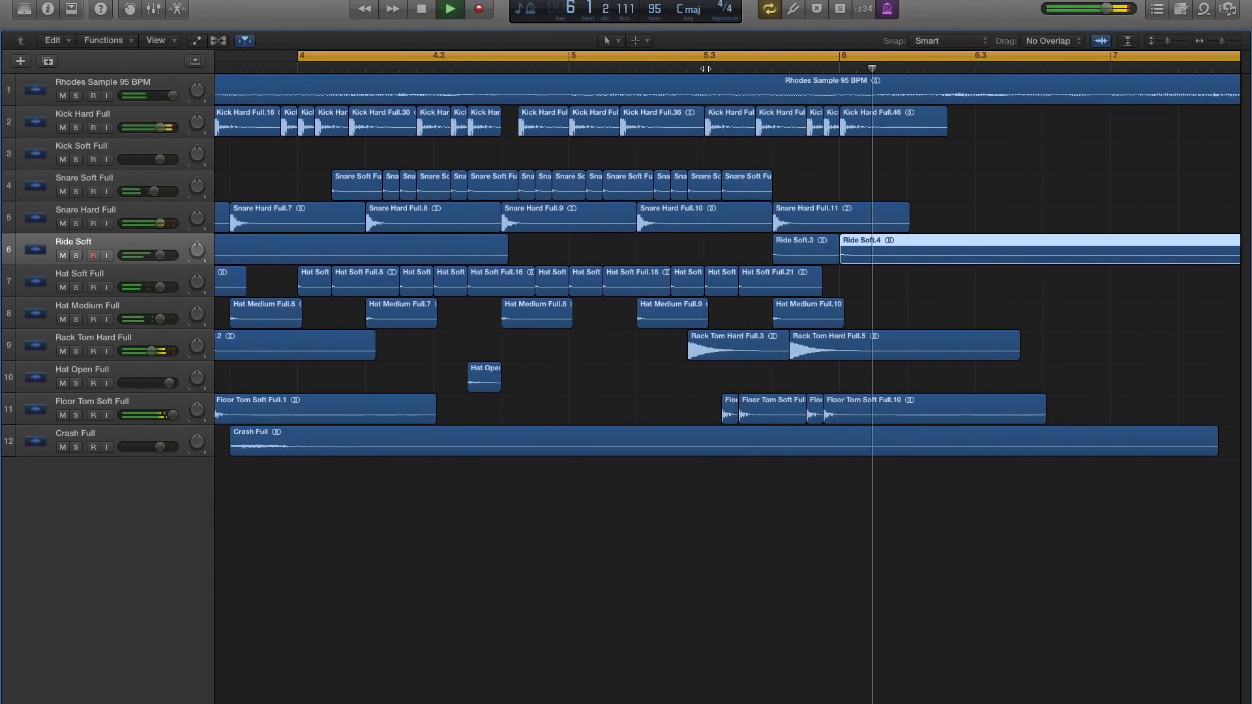
{"action": "key", "text": "space"}
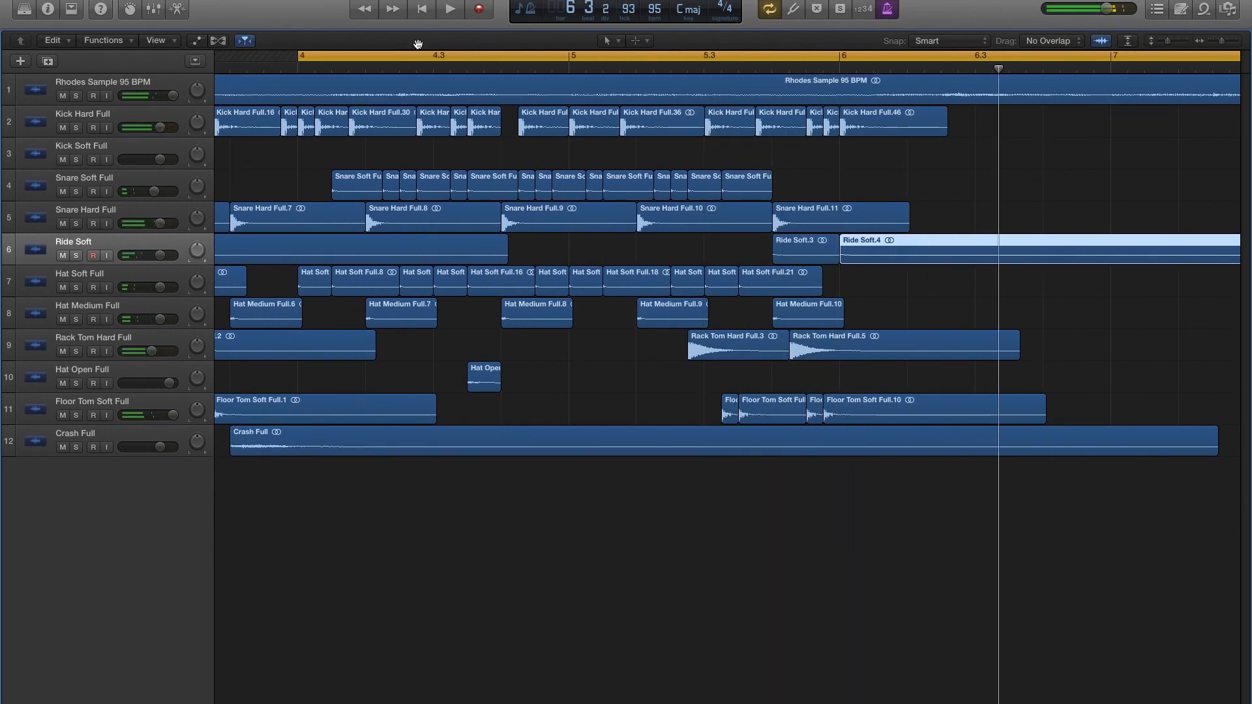
- Turn off cycle mode, show the full arrangement, and play the complete drum groove from bar 2
{"action": "left_click", "coordinate": [772, 15]}
{"action": "key", "text": "Return"}
{"action": "key", "text": "super+Left"}
{"action": "key", "text": "super+Left"}
{"action": "key", "text": "super+Left"}
{"action": "key", "text": "super+Left"}
{"action": "key", "text": "super+Left"}
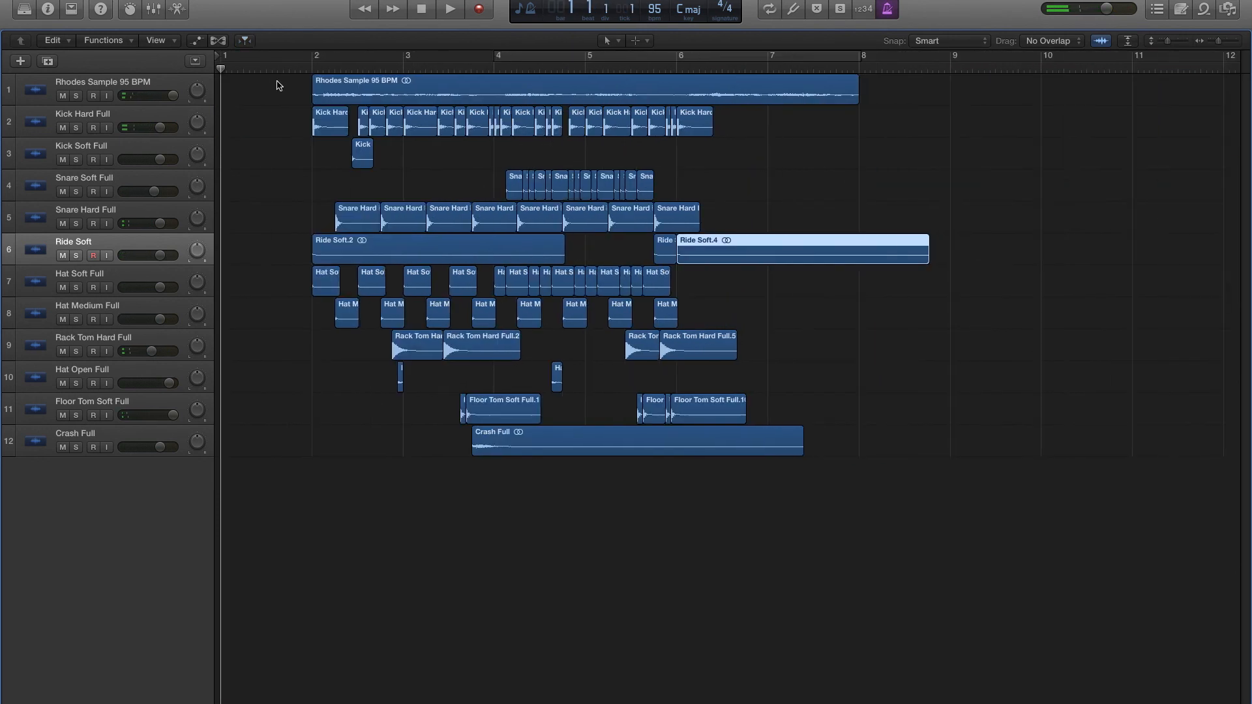
{"action": "double_click", "coordinate": [313, 68]}
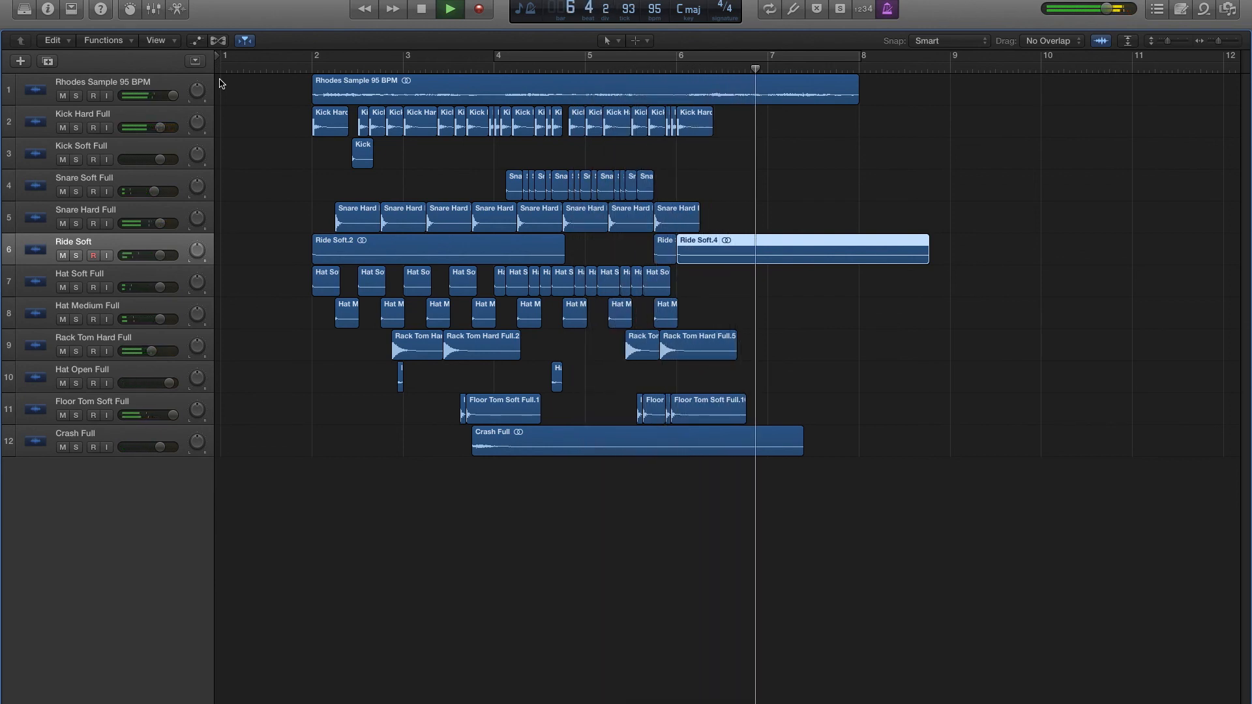
{"action": "mouse_move", "coordinate": [317, 70]}
{"action": "left_mouse_down"}
{"action": "mouse_move", "coordinate": [476, 69]}
{"action": "mouse_move", "coordinate": [313, 69]}
{"action": "left_mouse_up"}
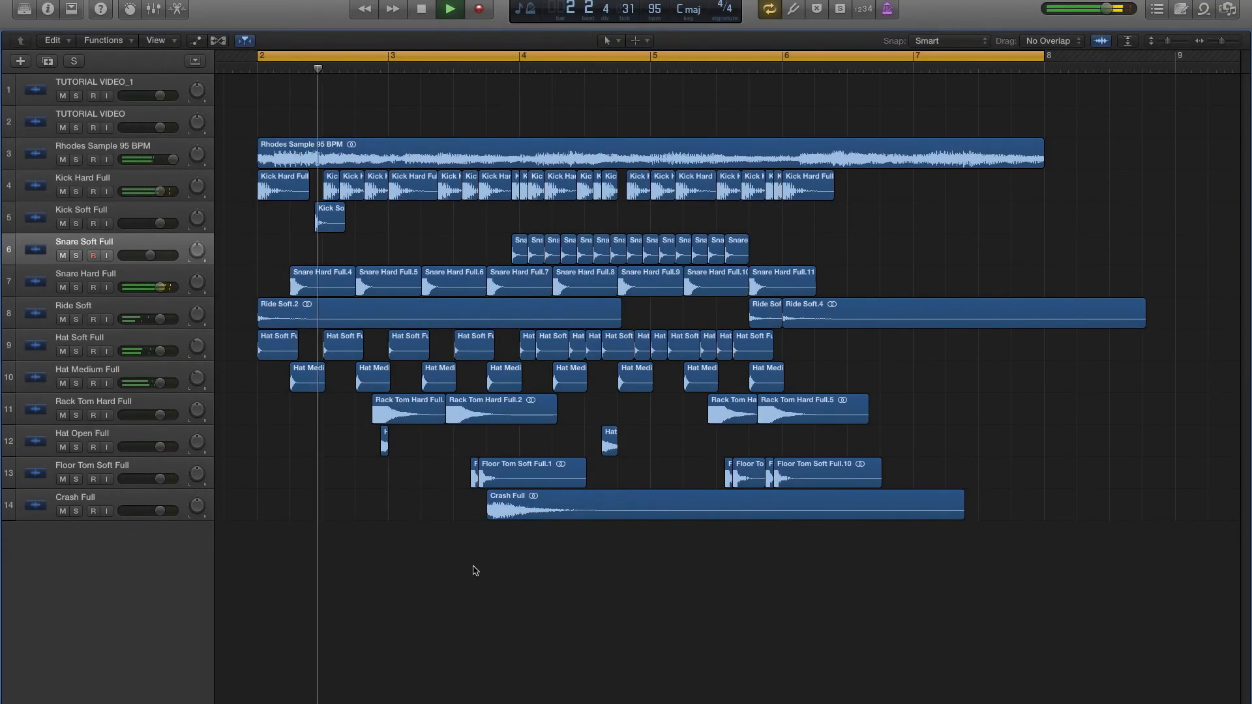